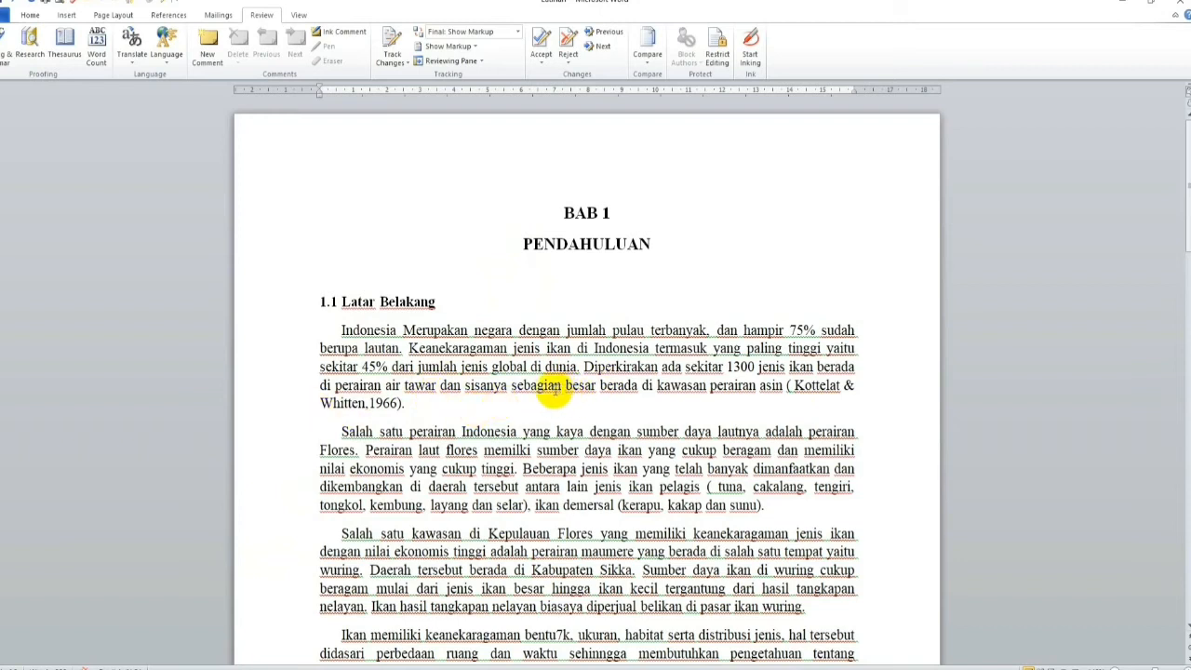
Step: Set the proofing language of the whole document to Indonesian and turn off its spelling and grammar checking
click(477, 450)
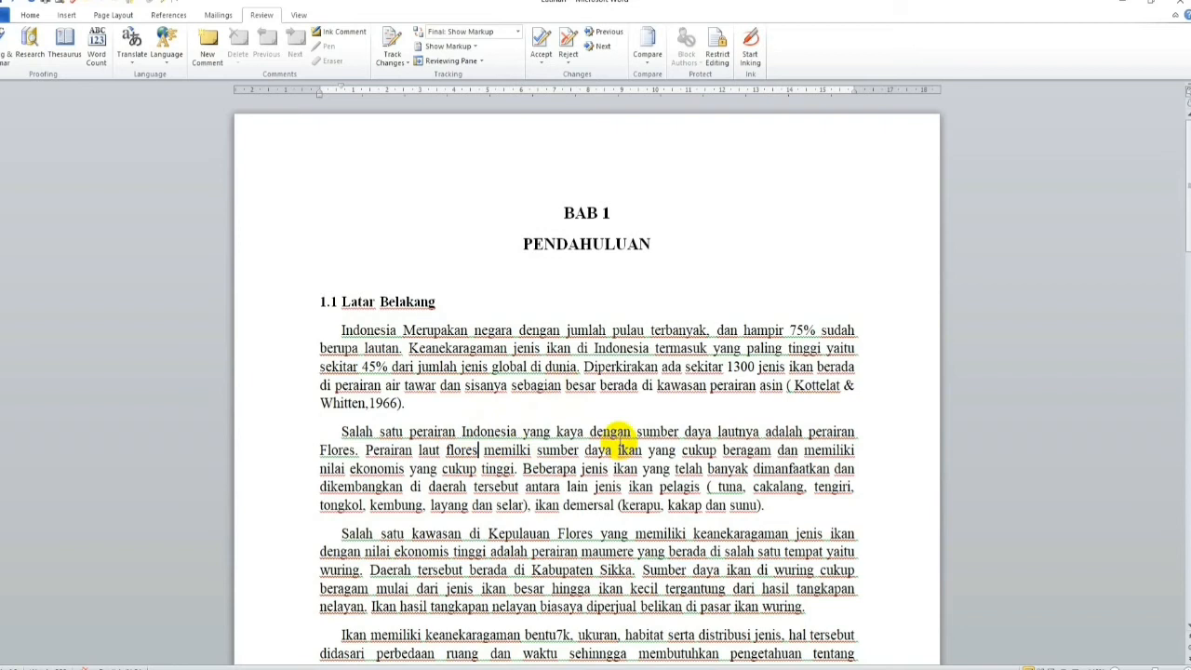
key(ctrl+a)
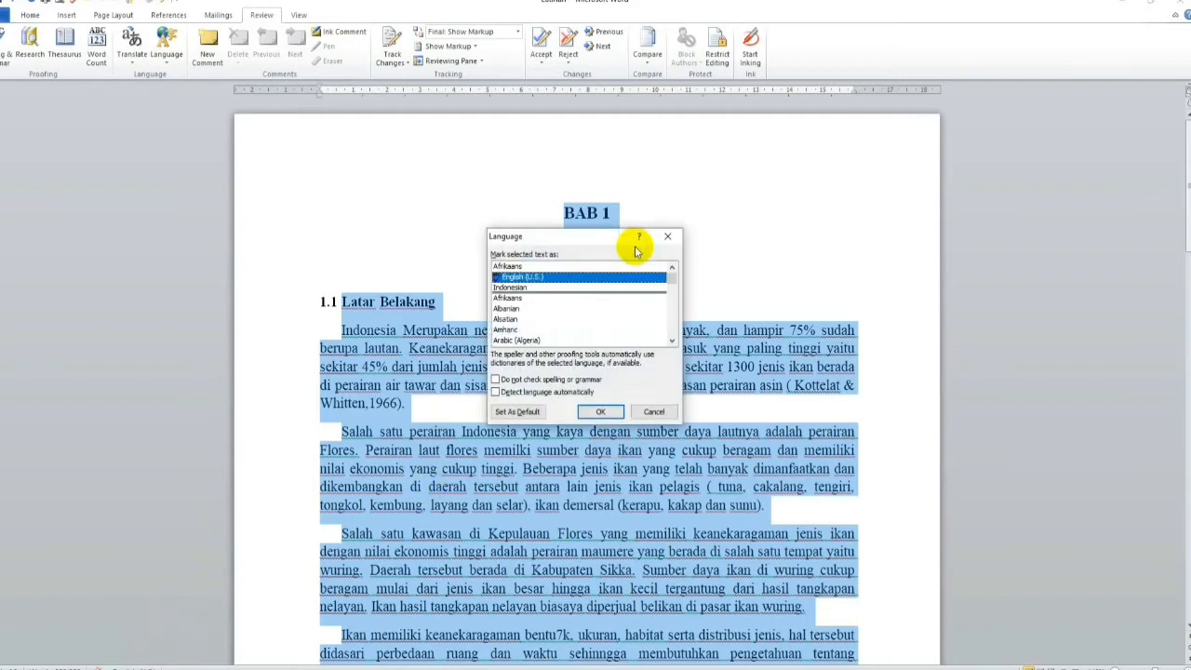
click(509, 289)
click(507, 379)
click(601, 412)
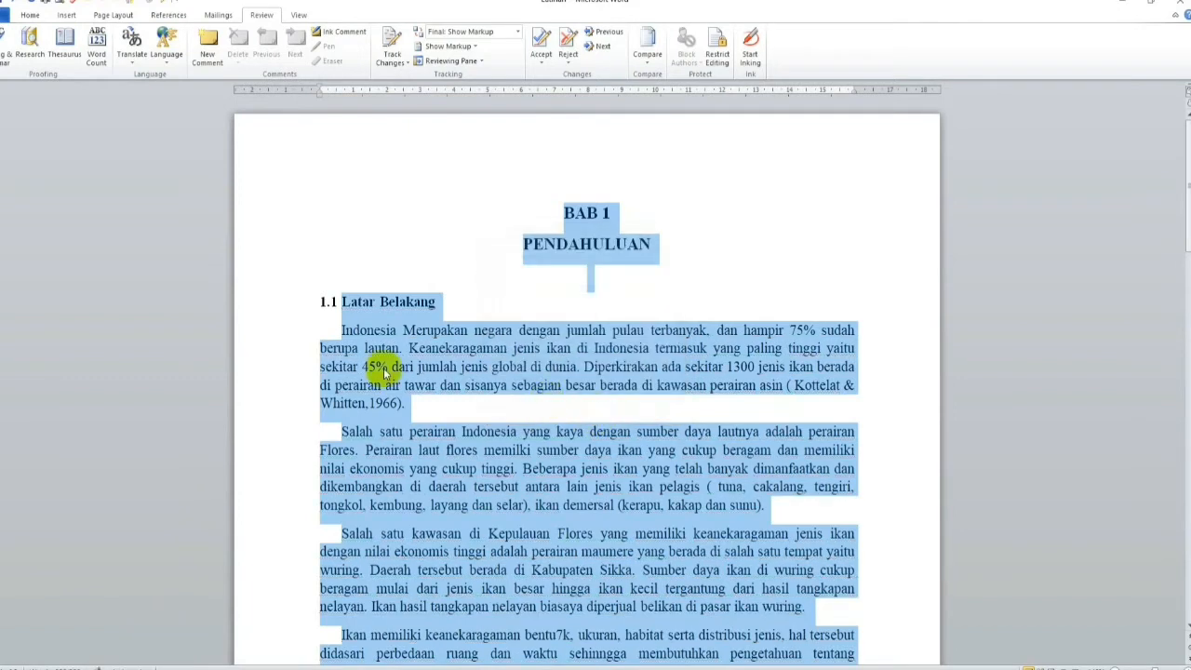
click(622, 351)
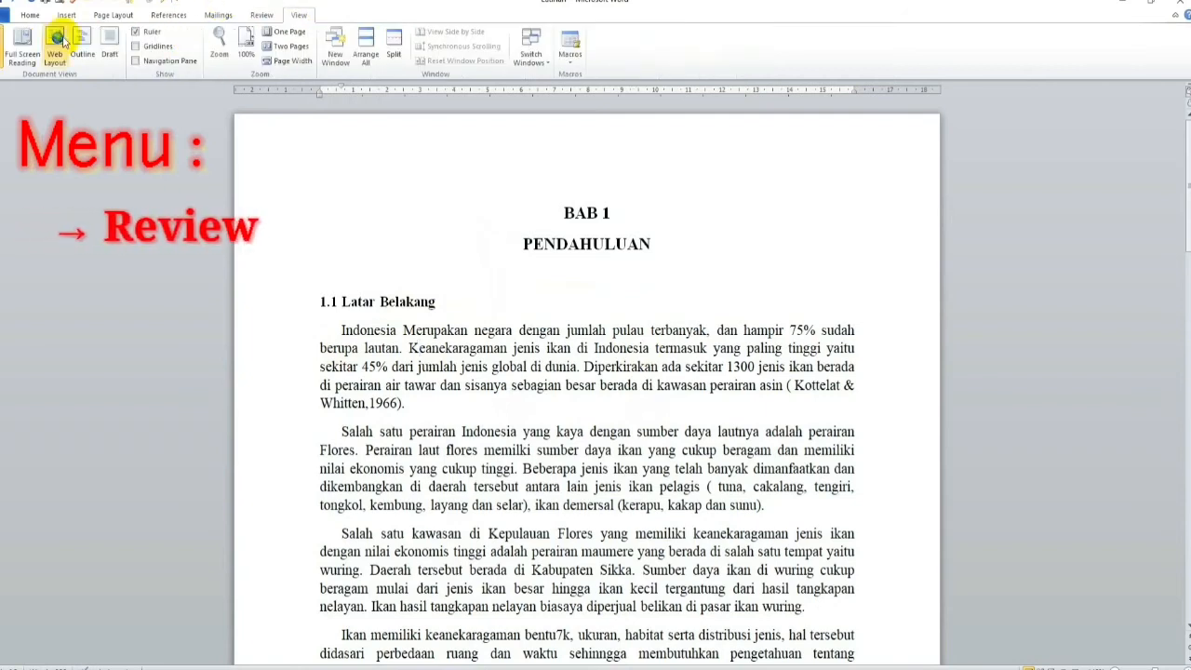
Step: Change the Track Changes user name to the reviewer's name and set the initials to L
click(31, 15)
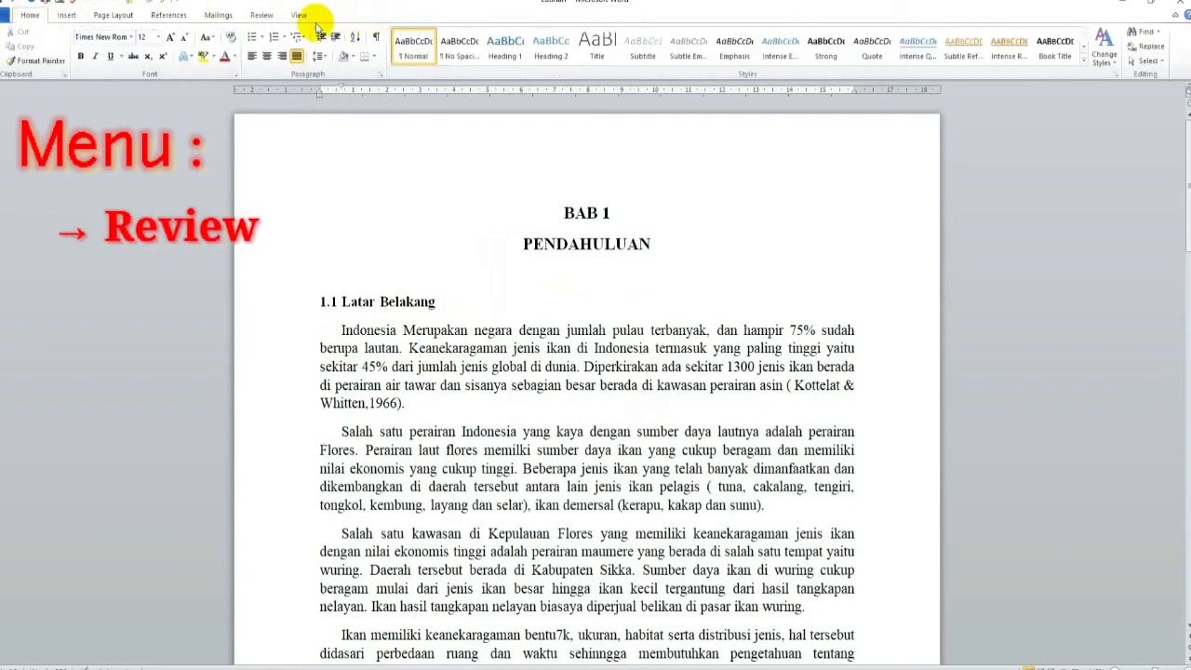
click(256, 15)
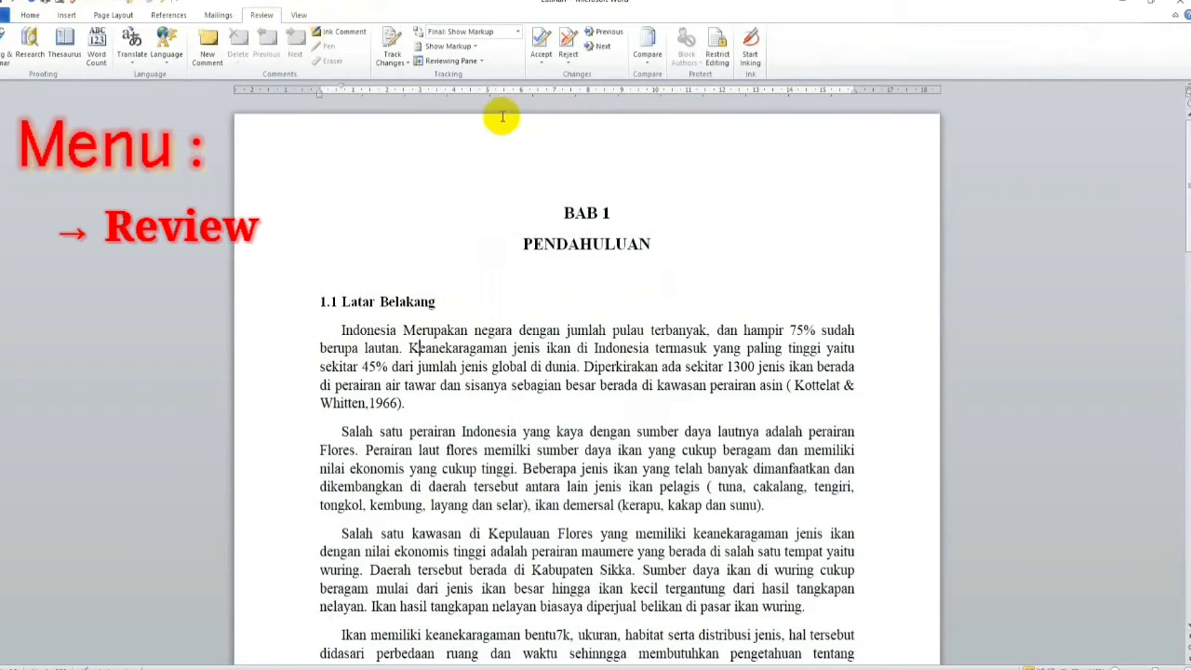
click(392, 61)
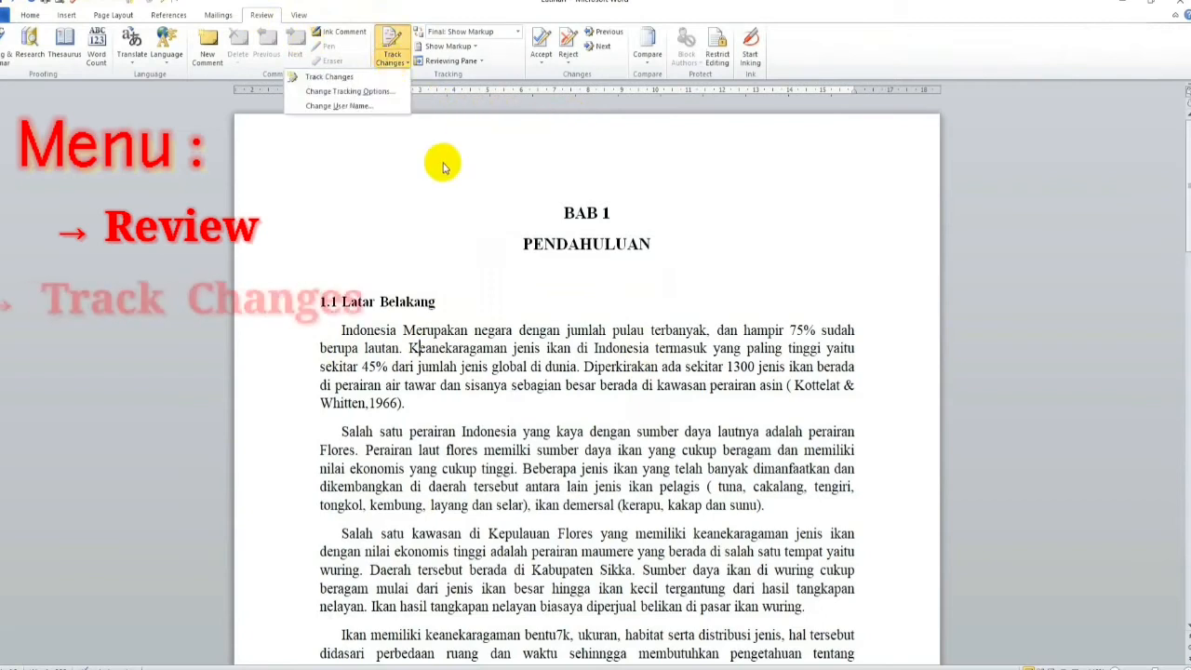
click(340, 106)
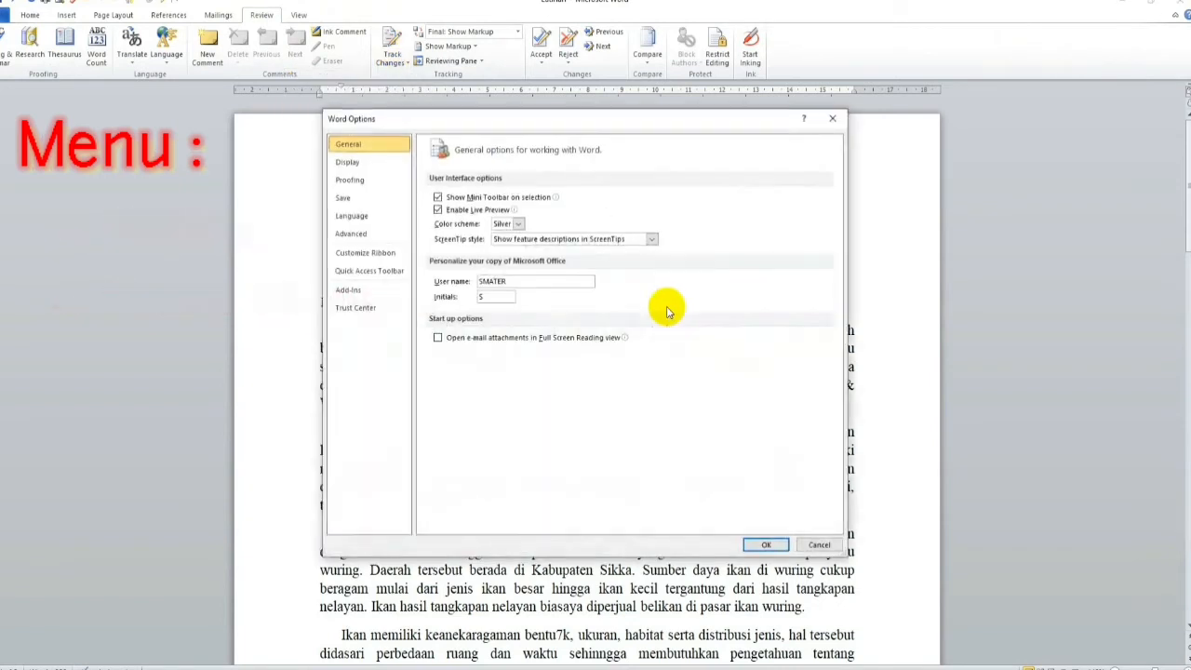
drag(518, 281, 457, 279)
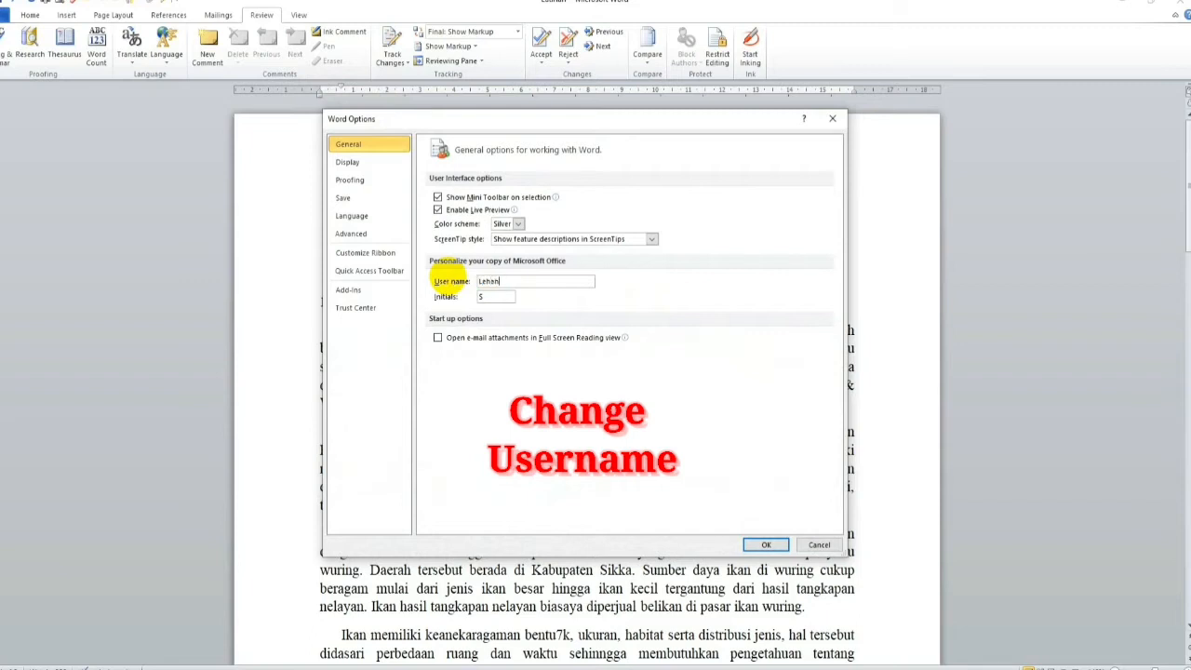
double_click(481, 296)
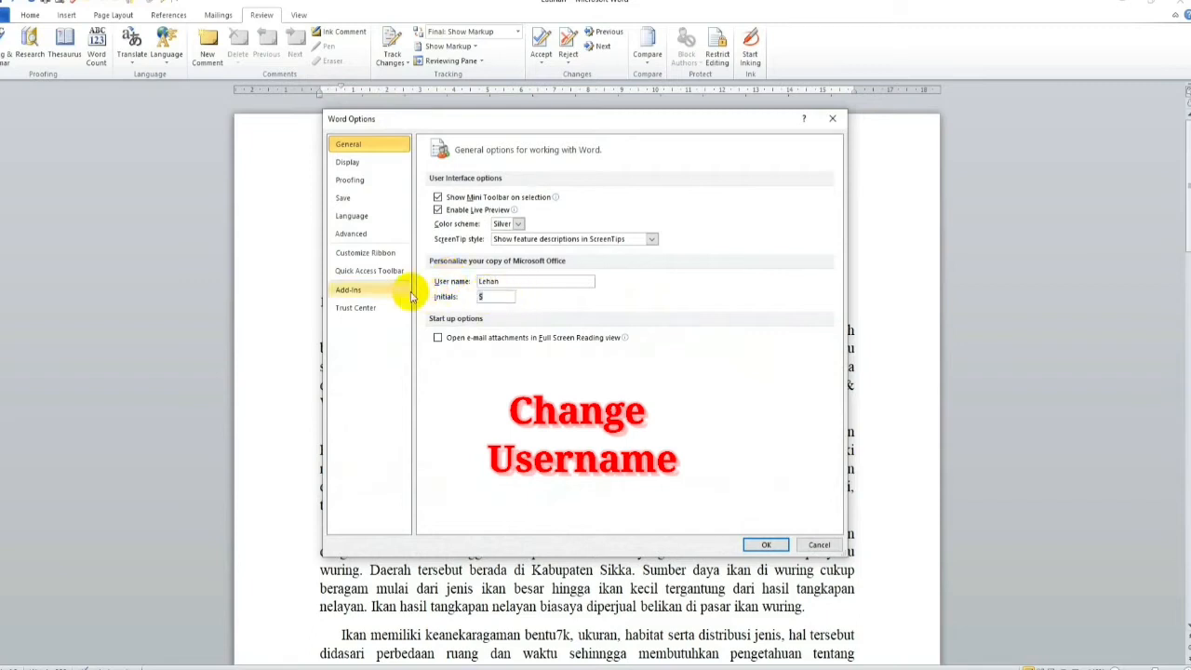
text(L)
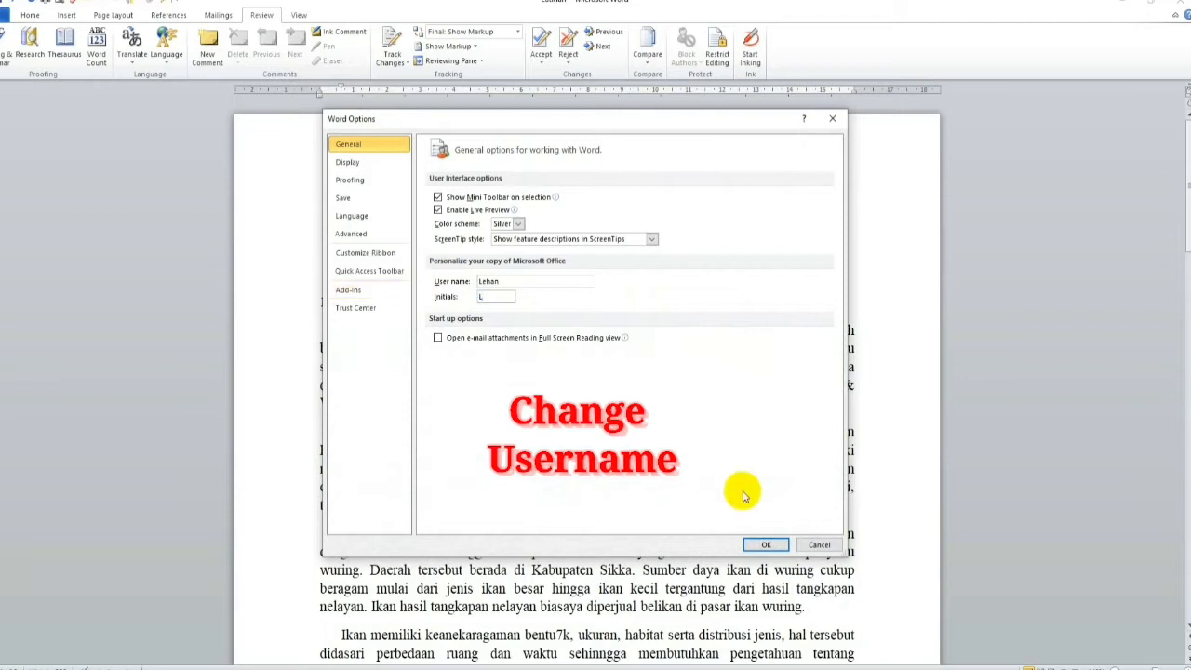
click(766, 544)
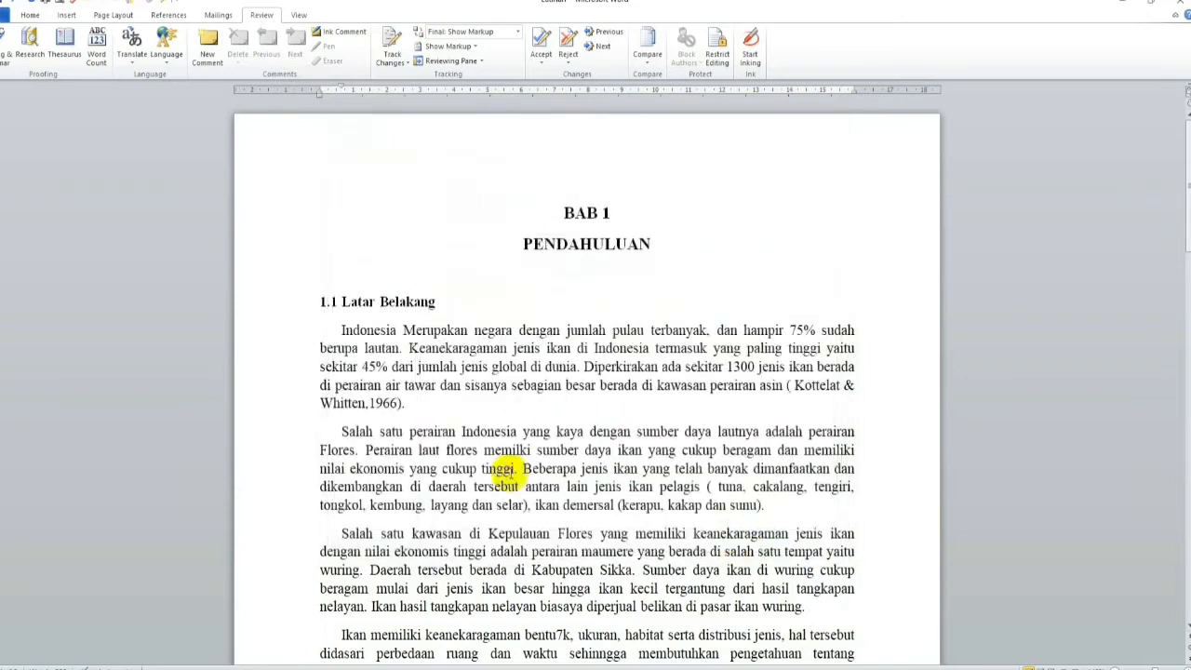
Step: In the Track Changes options, set the color of insertions, deletions and changed lines to Red
click(395, 63)
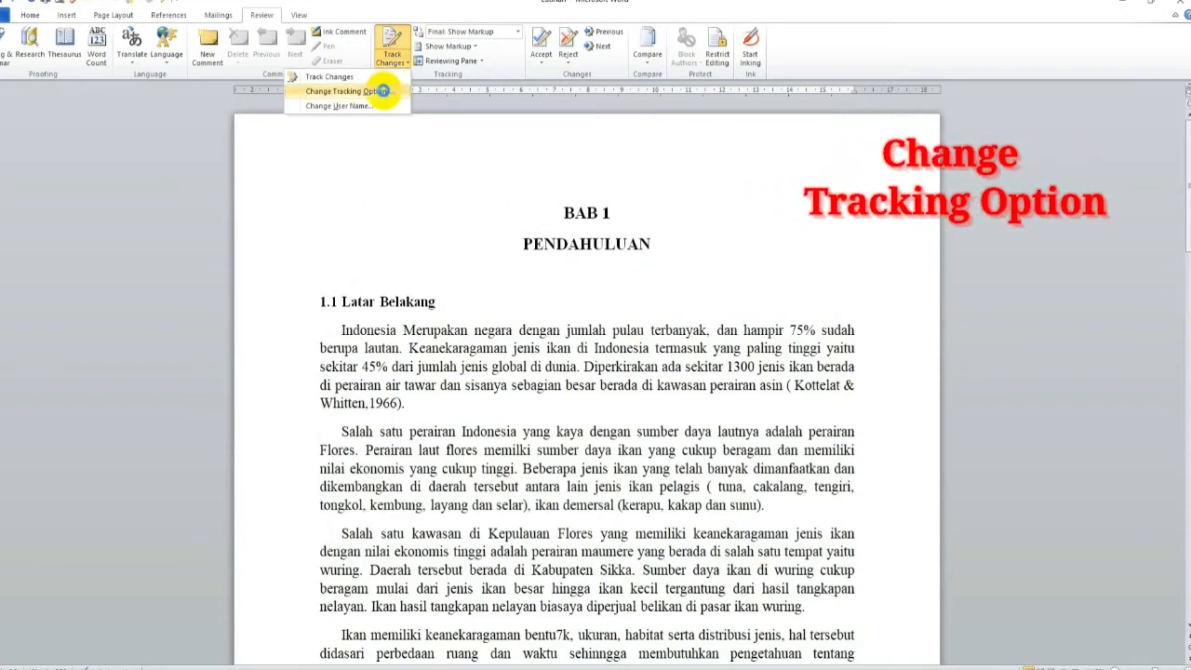
click(382, 91)
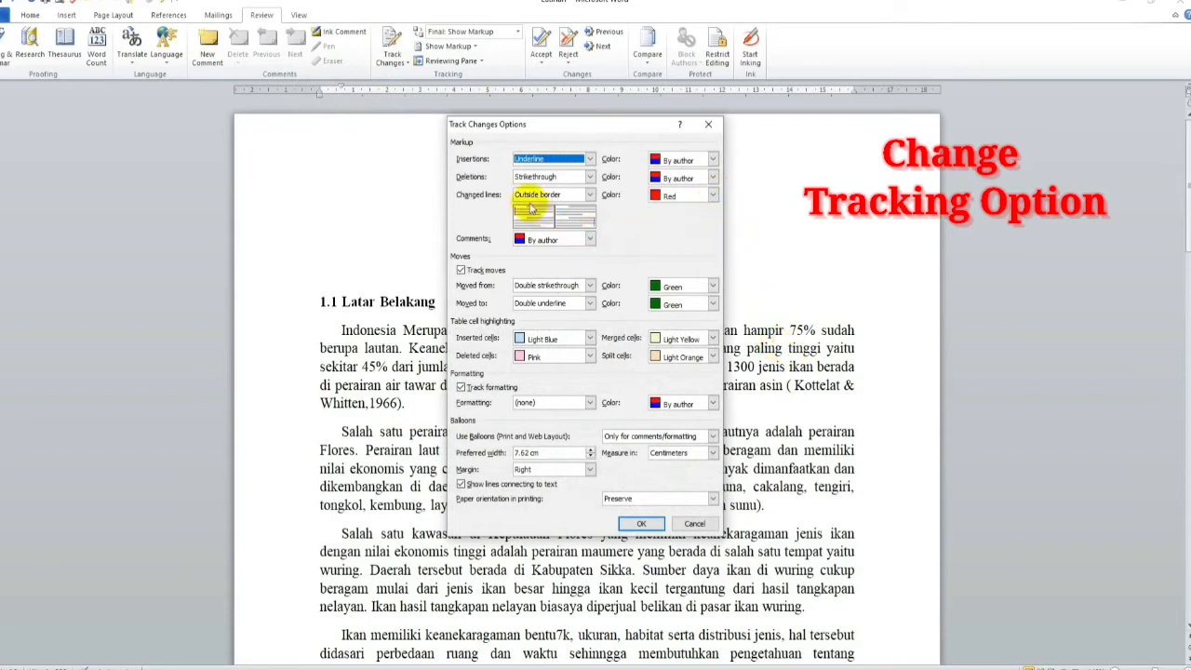
click(713, 161)
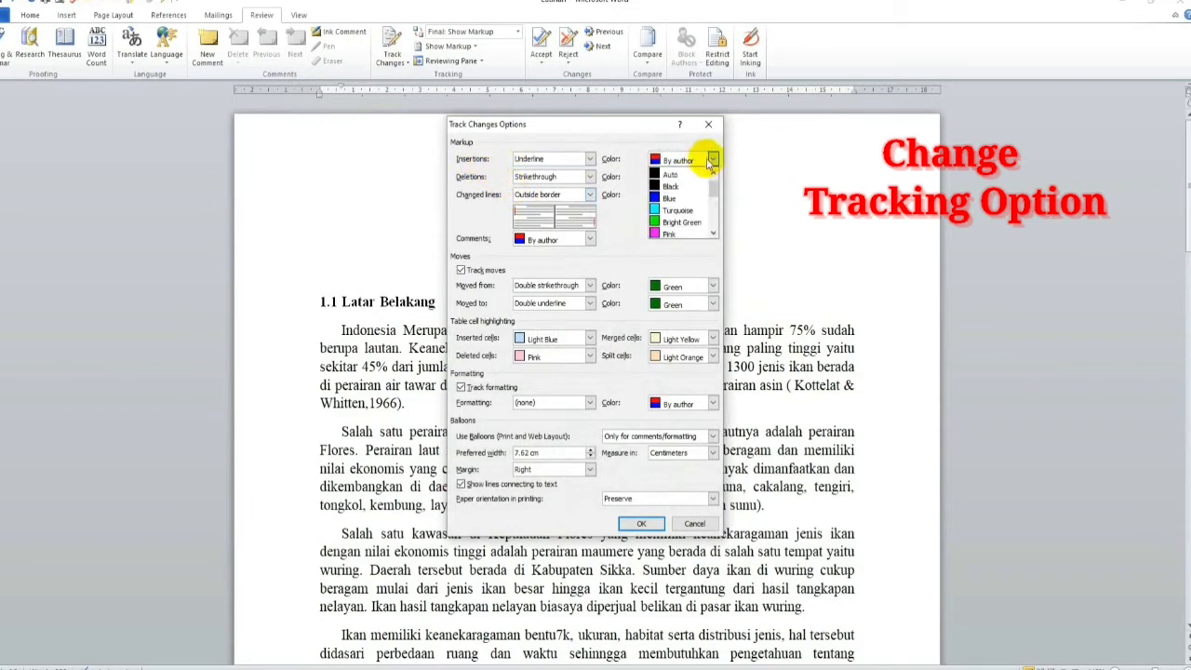
scroll(684, 200, down, 3)
click(676, 228)
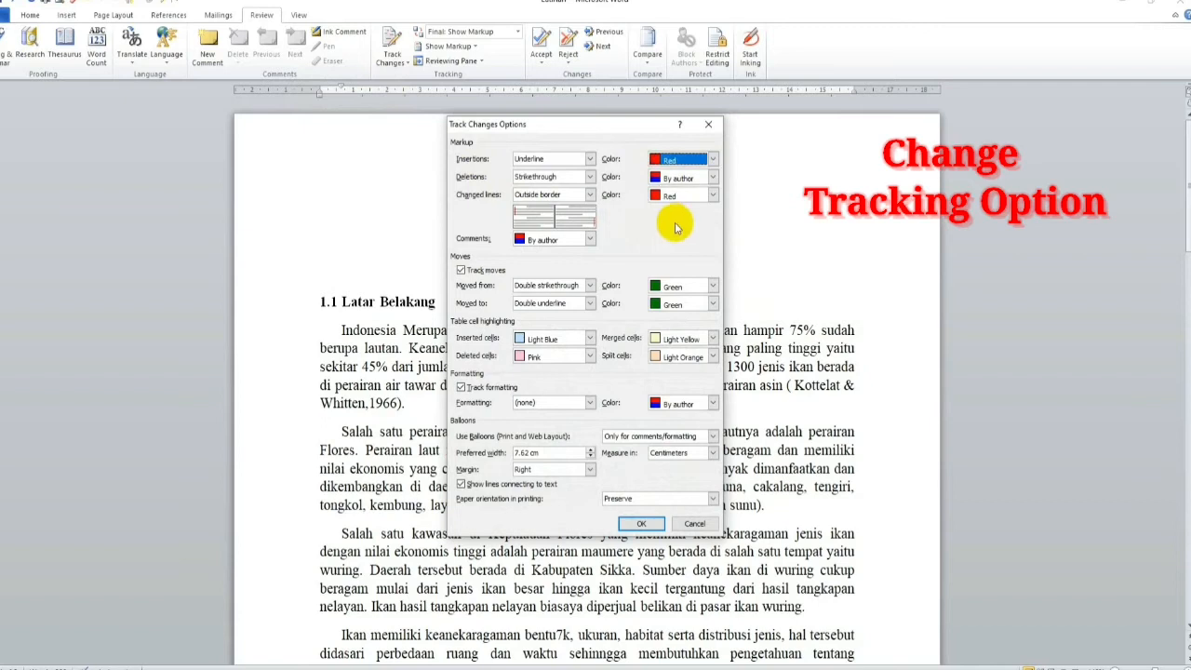
click(715, 179)
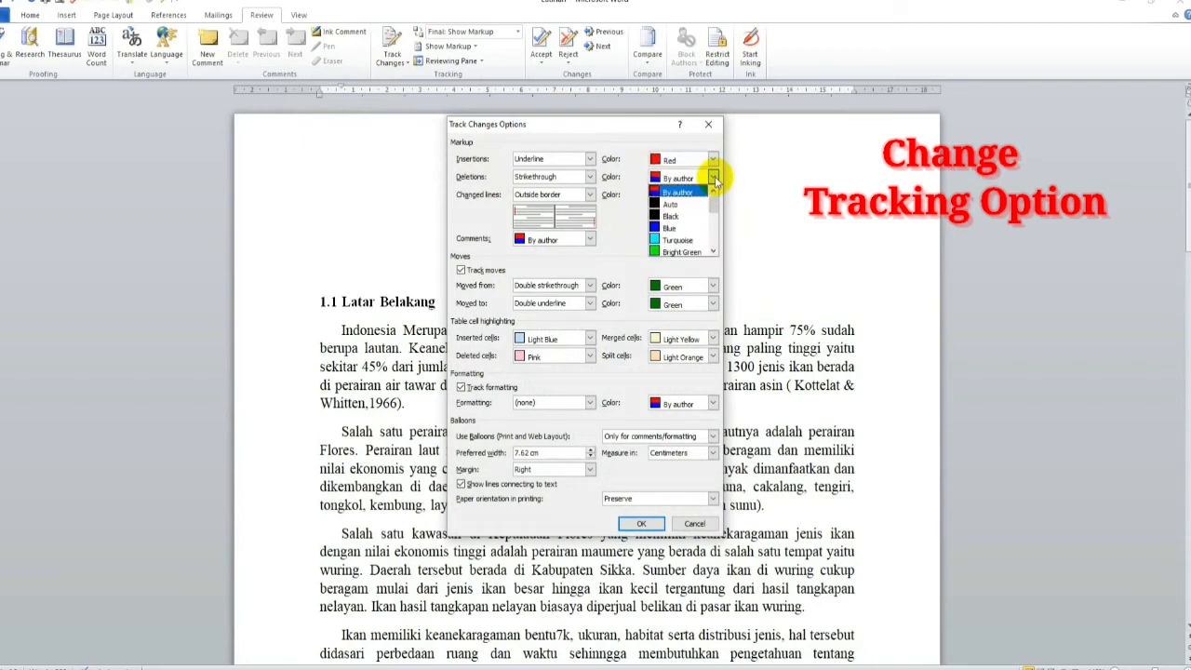
click(670, 251)
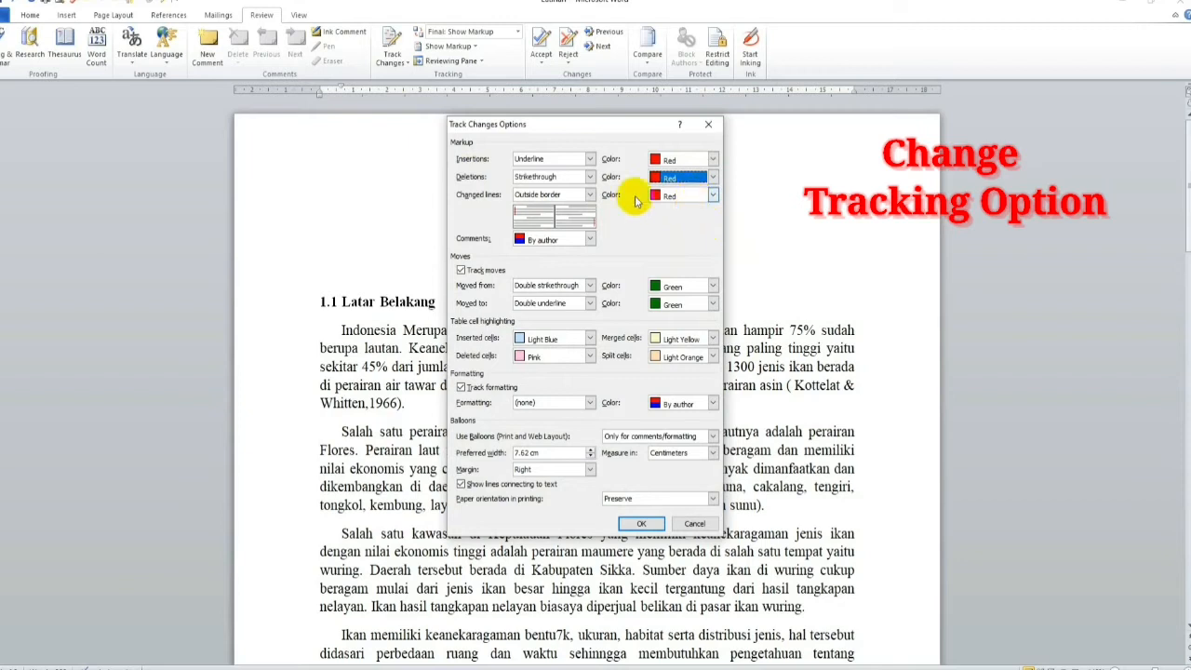
click(684, 199)
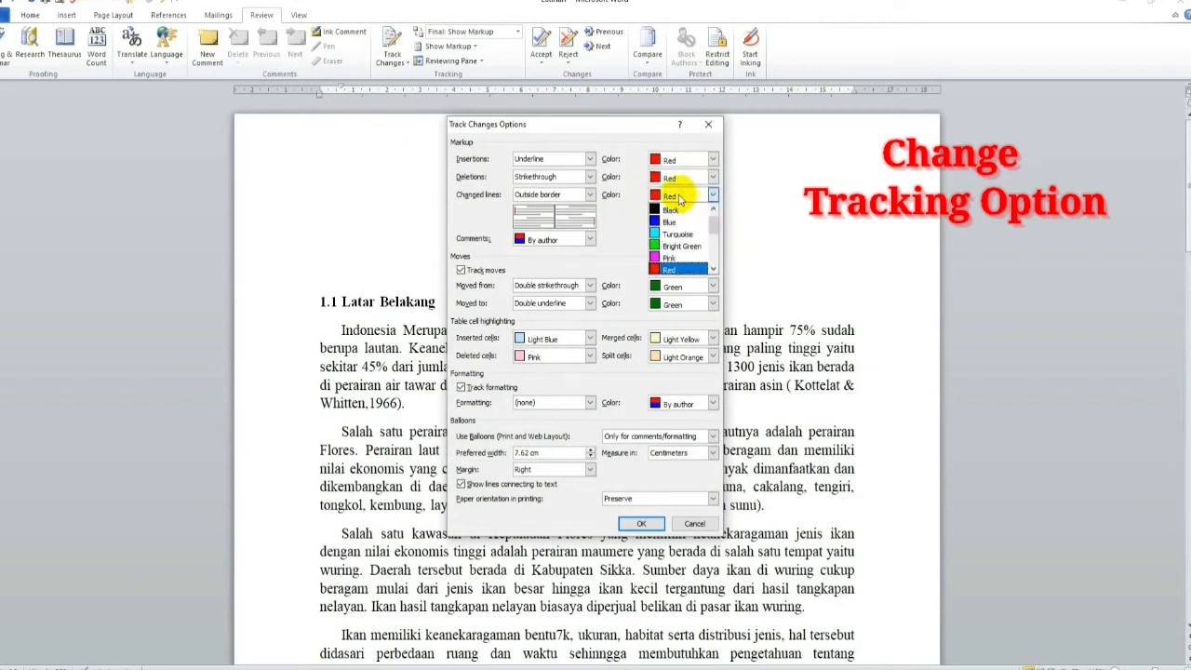
click(670, 269)
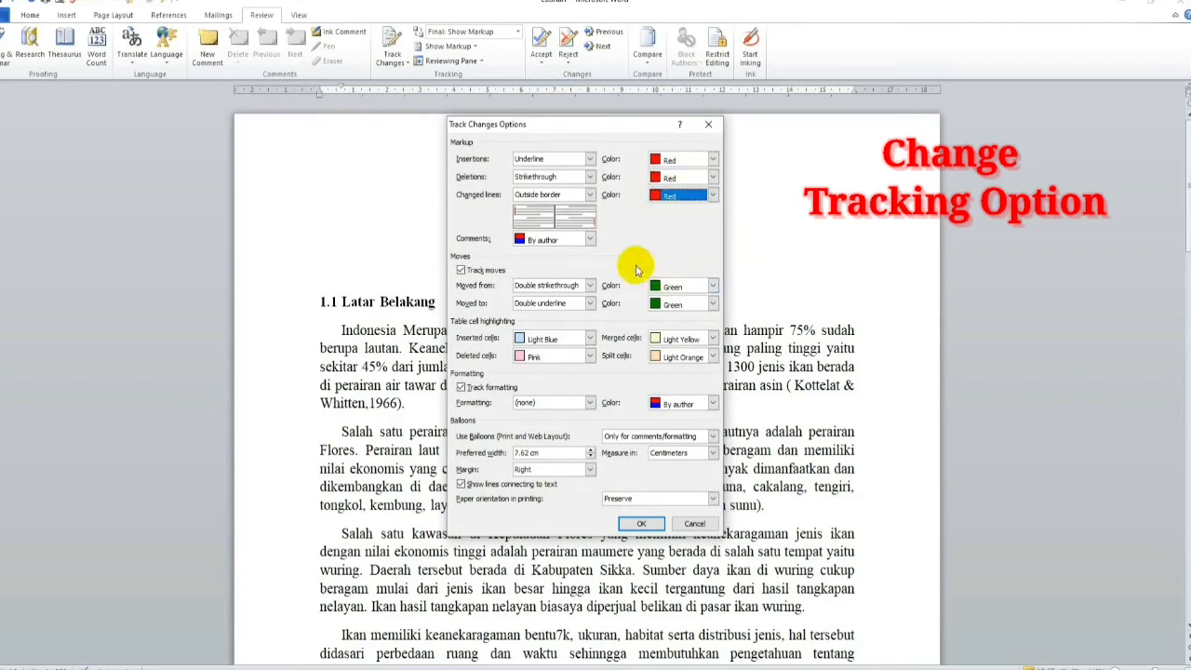
Step: Set the comments color and the tracked formatting color to Red, and apply the tracking options
click(576, 245)
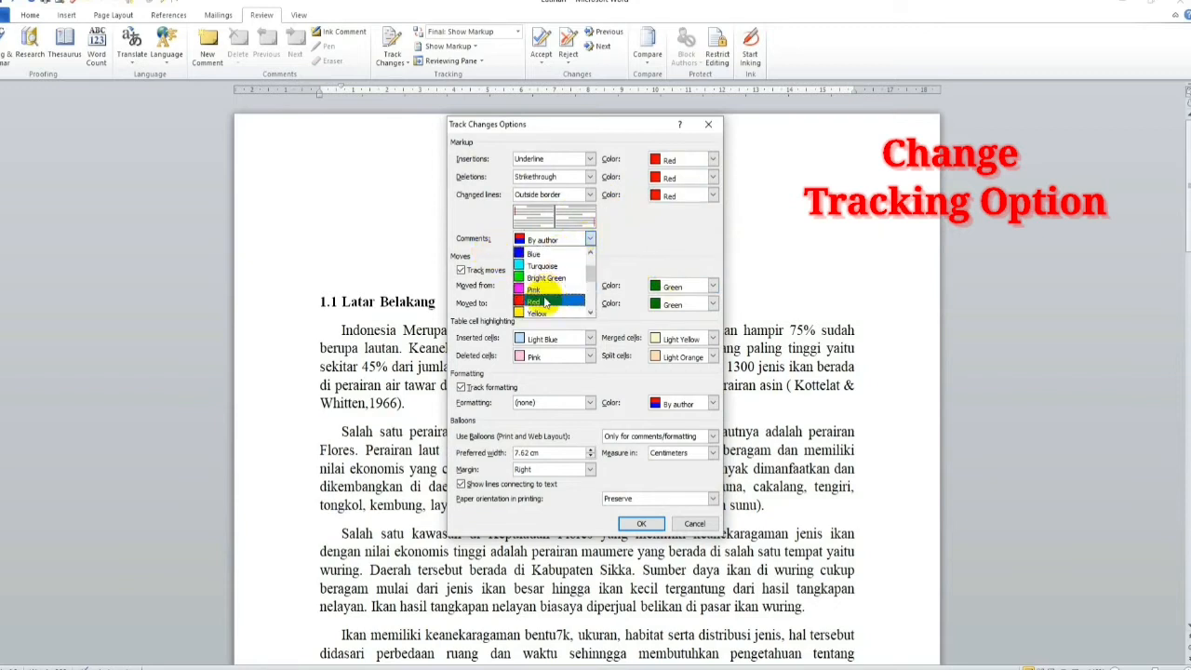
click(545, 304)
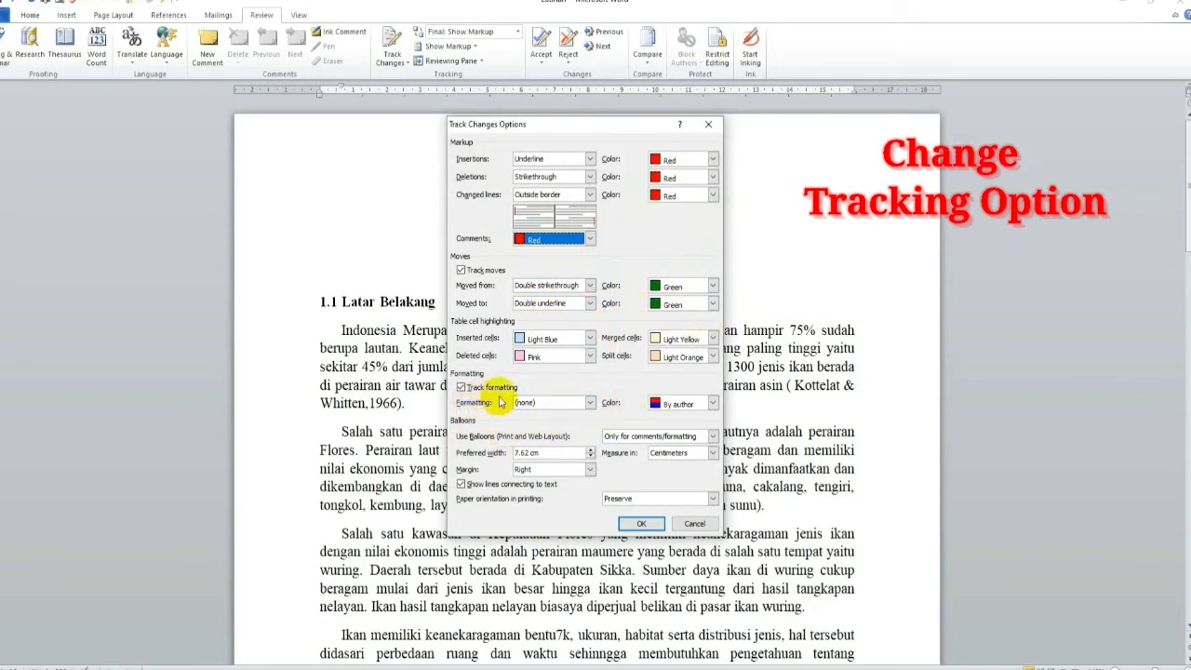
click(713, 403)
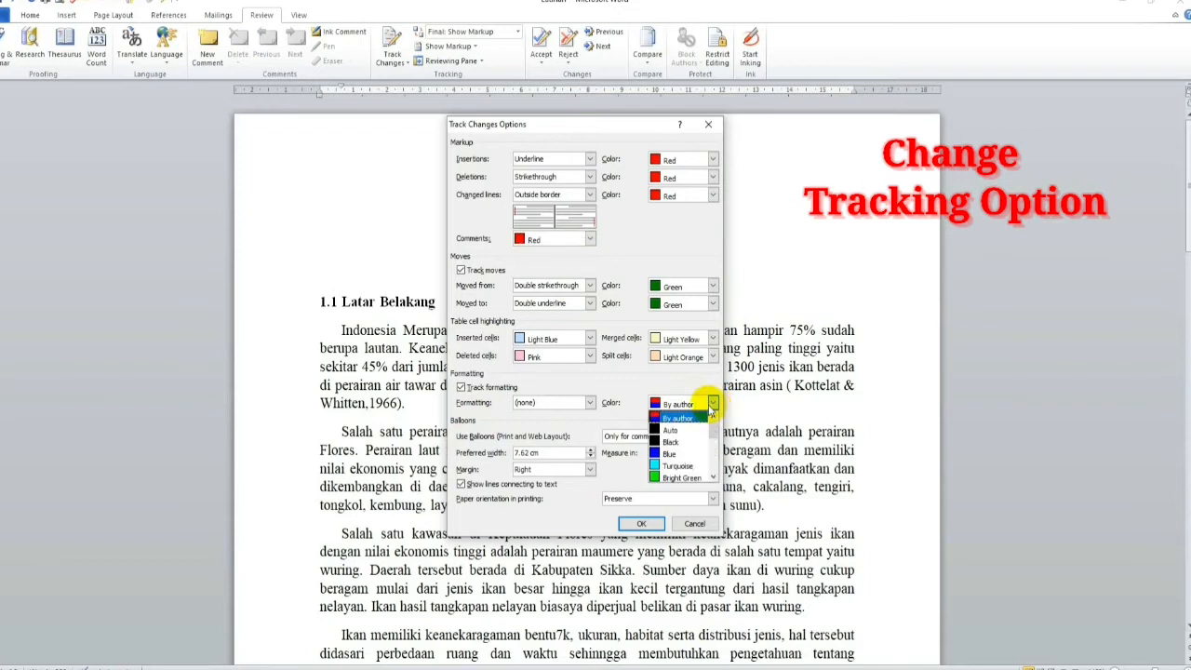
click(682, 468)
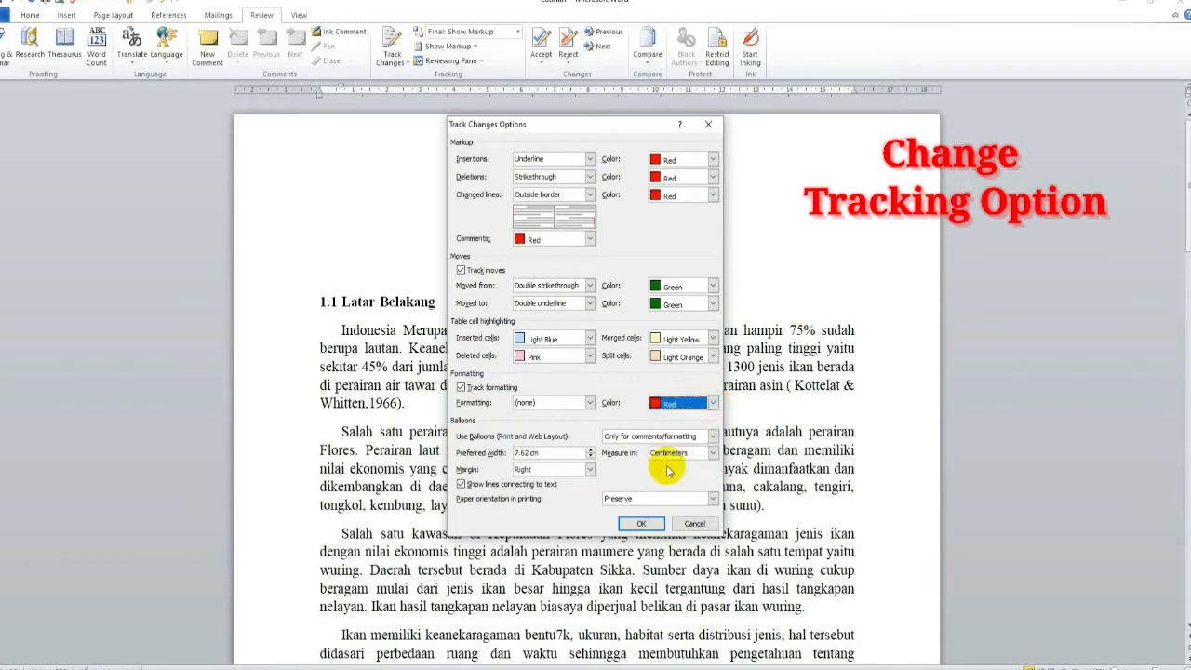
click(644, 523)
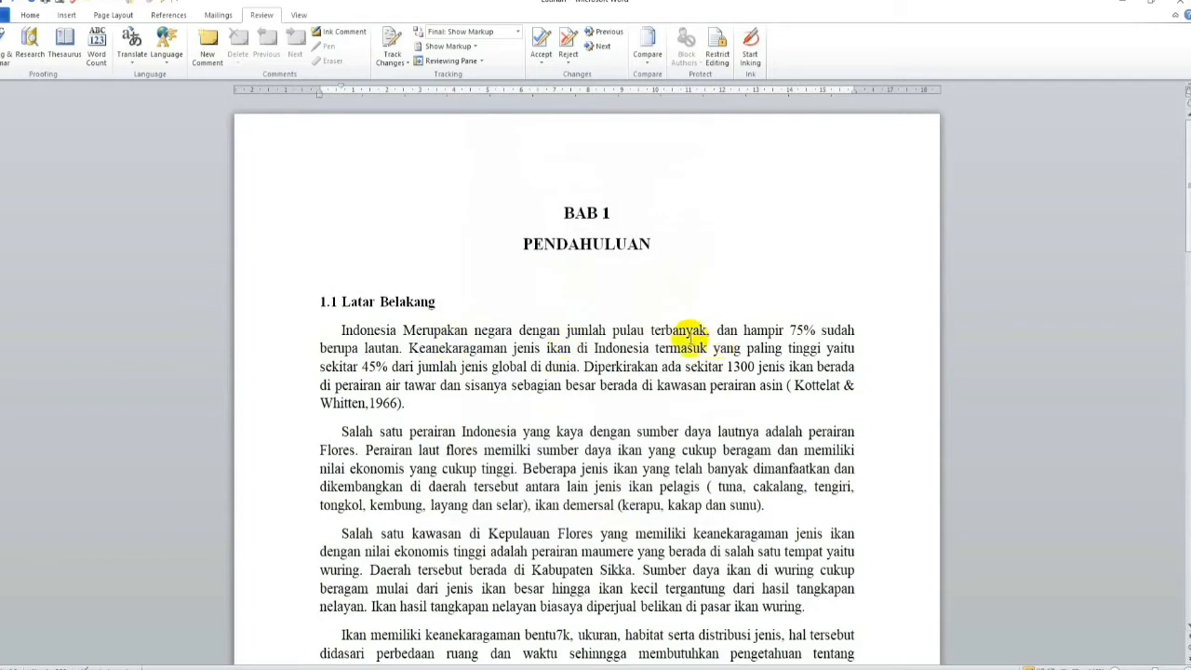
Step: Set the whole document's paragraph spacing after to 0 pt and its line spacing to Double
click(484, 367)
key(ctrl+a)
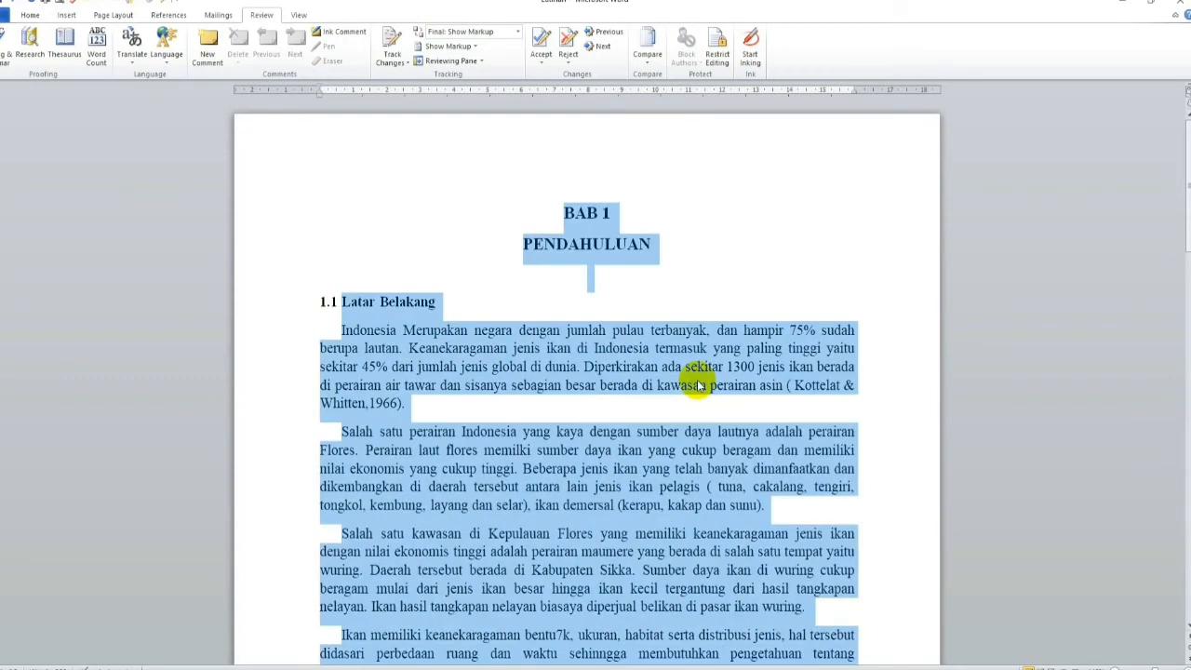
click(29, 16)
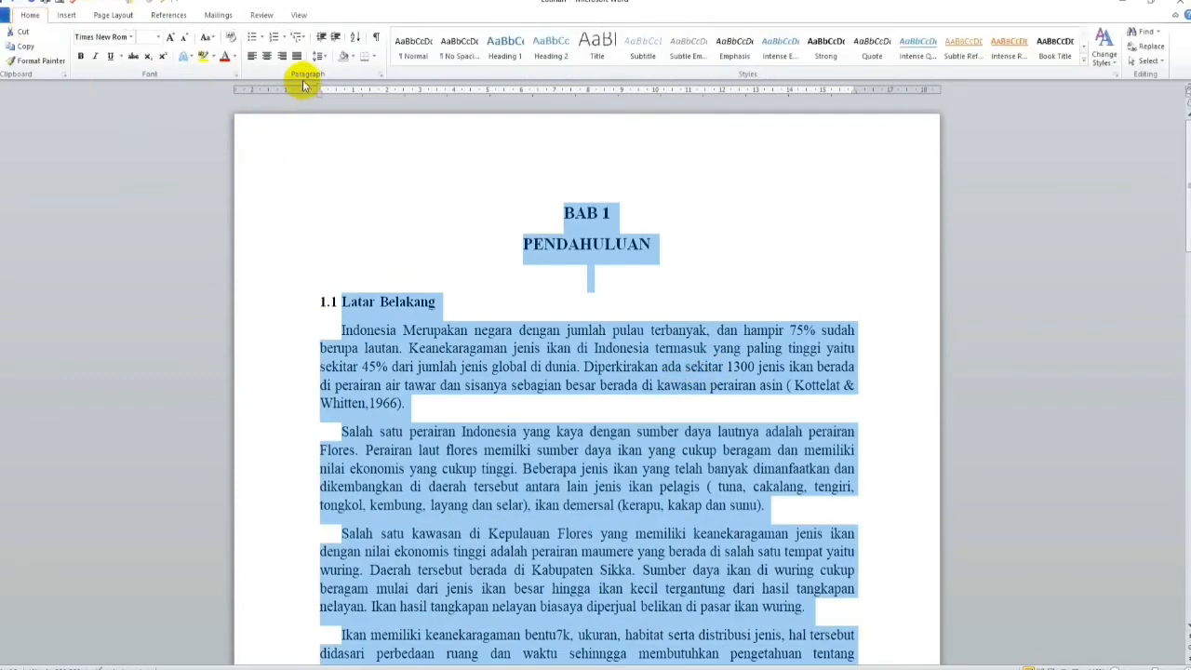
click(374, 74)
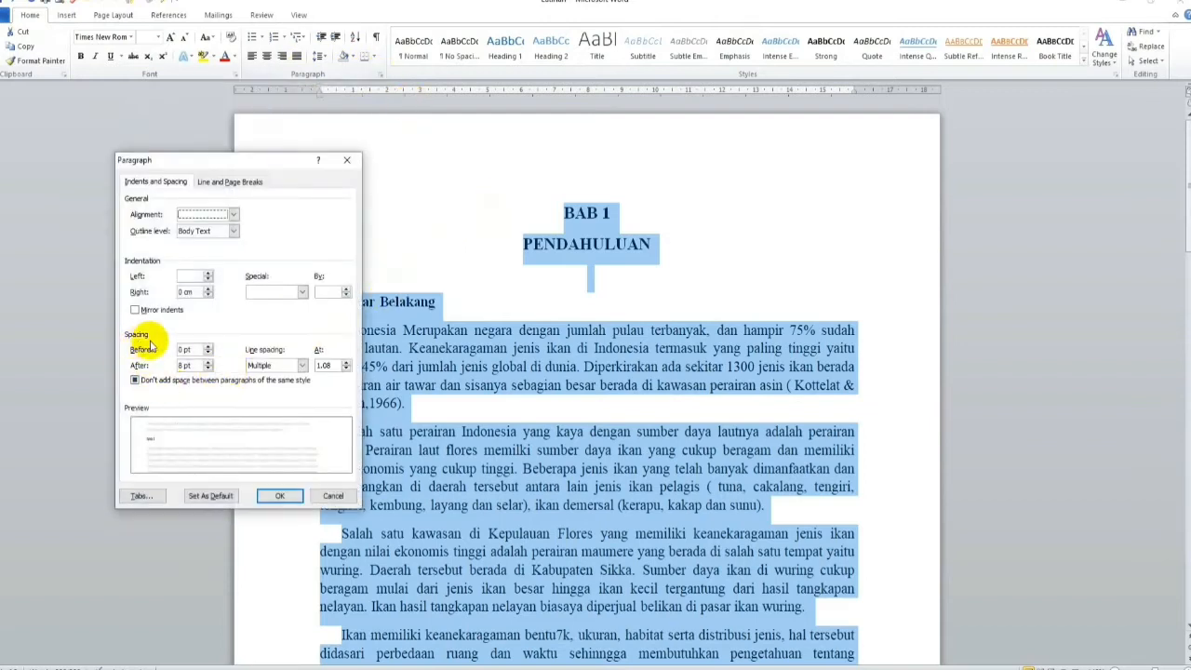
click(208, 369)
click(208, 370)
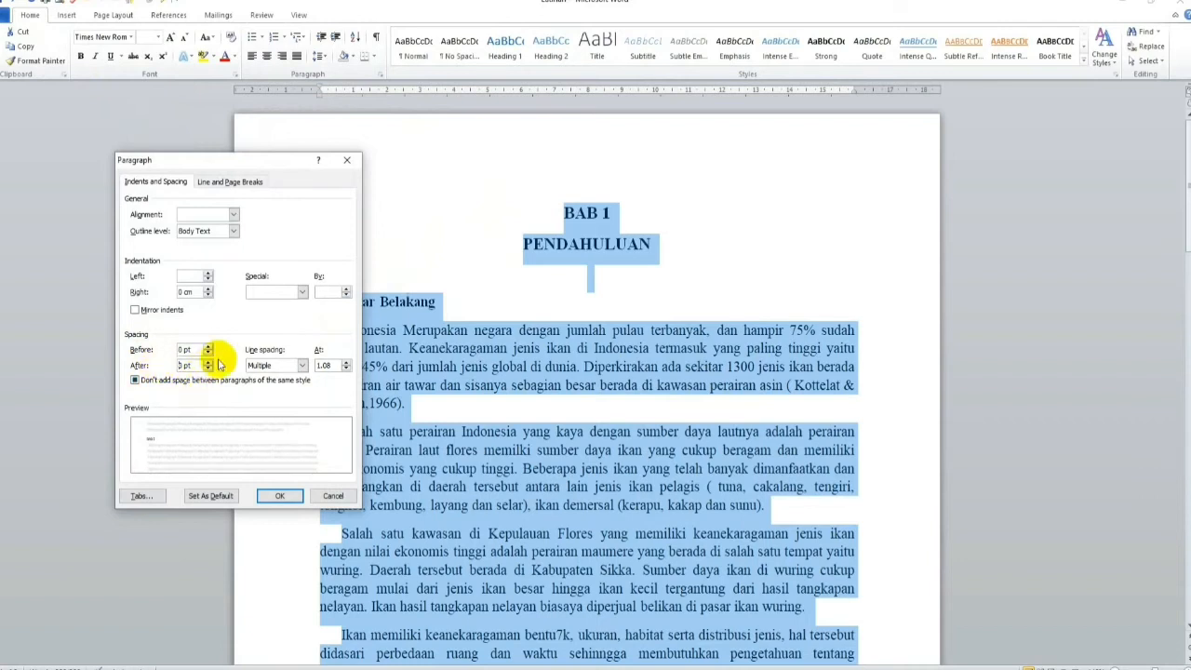
click(302, 365)
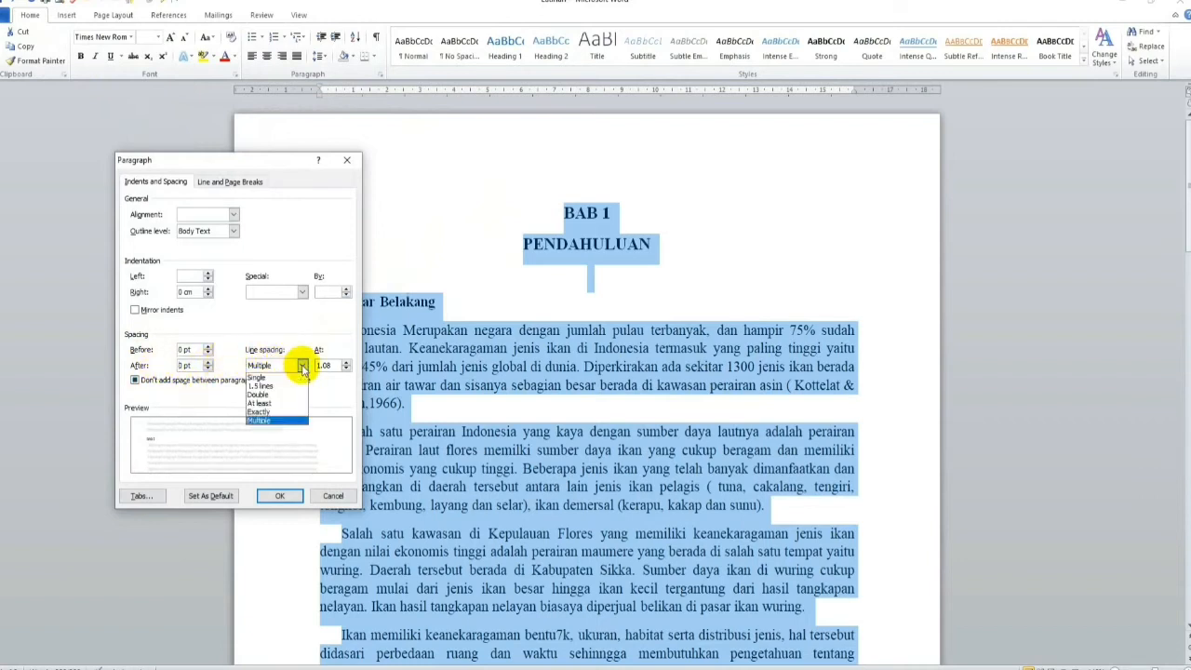
click(282, 395)
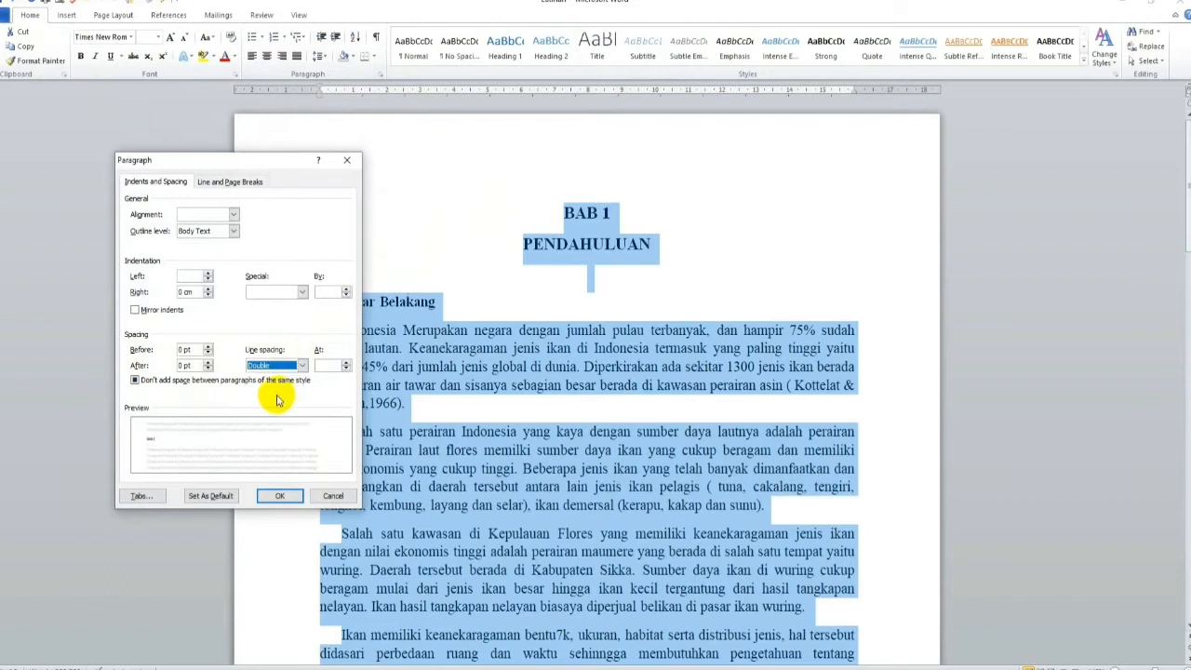
click(279, 495)
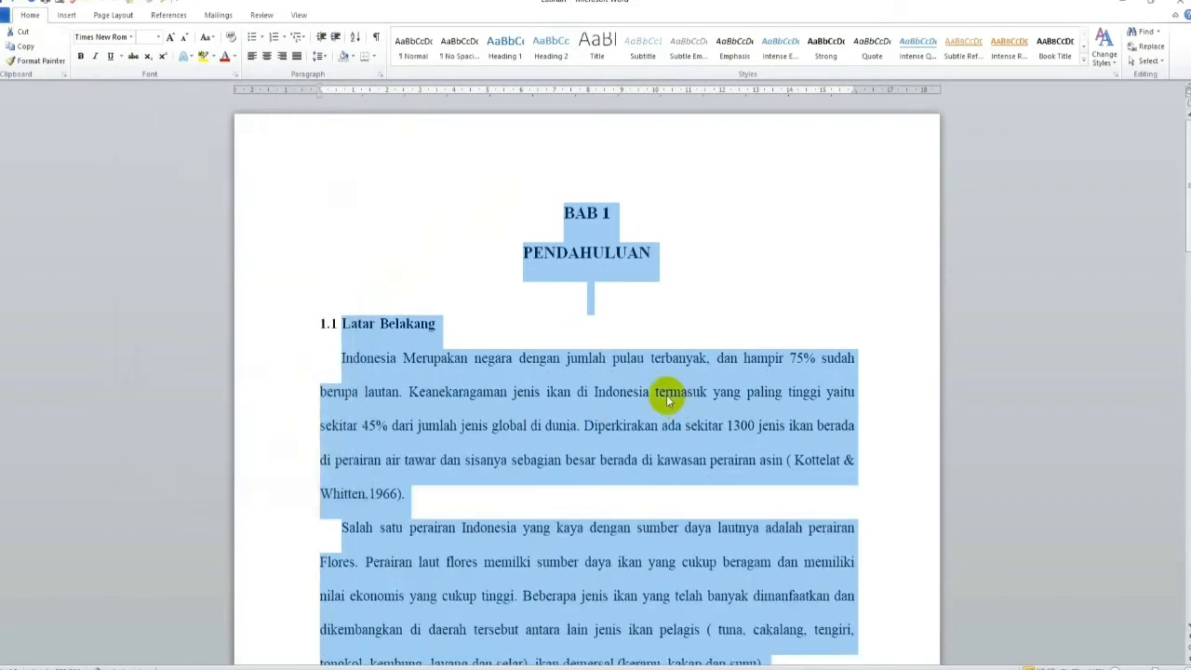
click(569, 311)
Step: Turn on Track Changes and place the text cursor at the end of the "BAB 1" heading
click(264, 15)
click(392, 45)
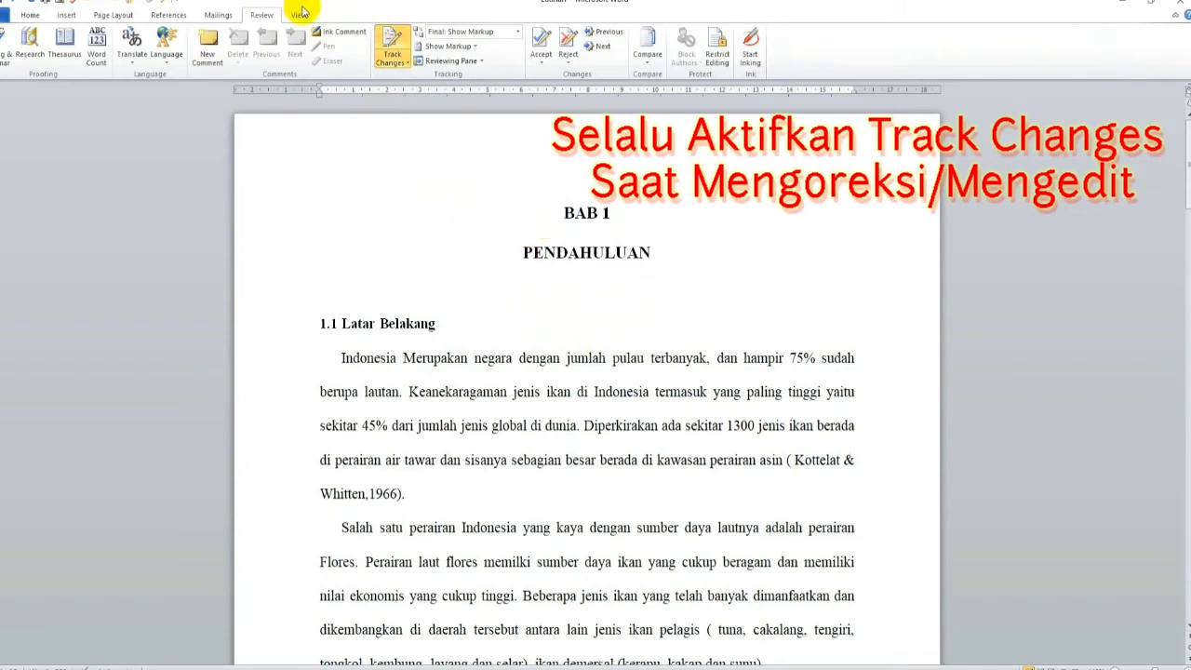
click(527, 296)
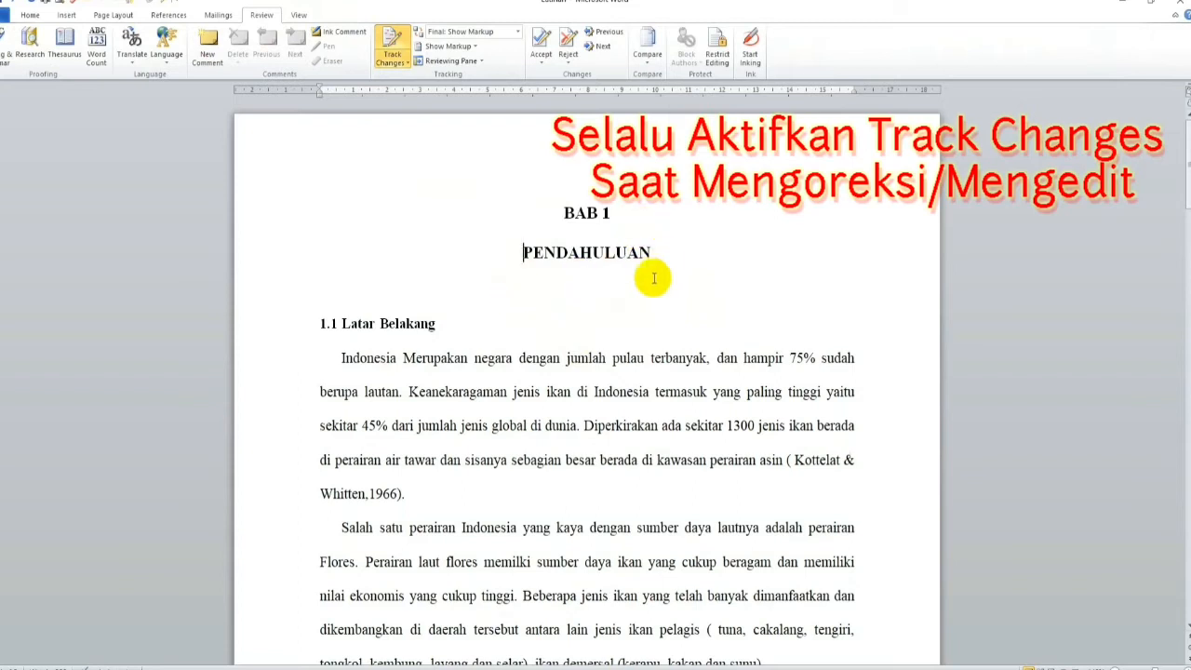
click(650, 215)
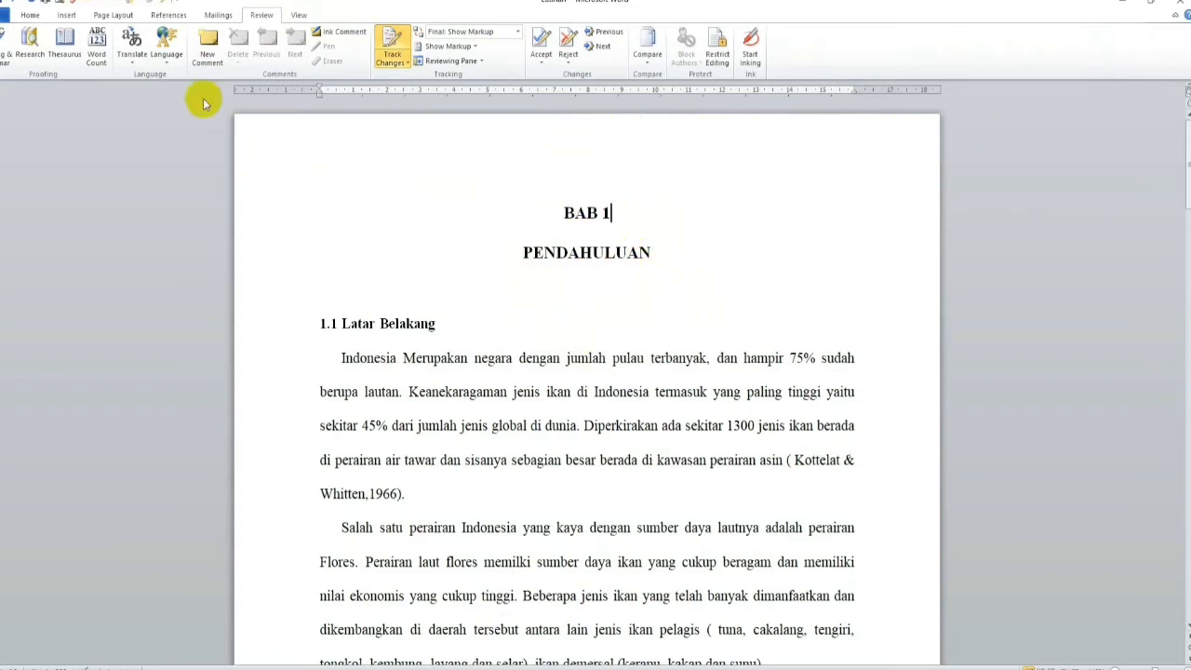
Step: Add a comment to the "BAB 1" heading reading "Spasi pengetikan menggunakan spasi ganda (Lihat Pedoman KTI)"
click(205, 59)
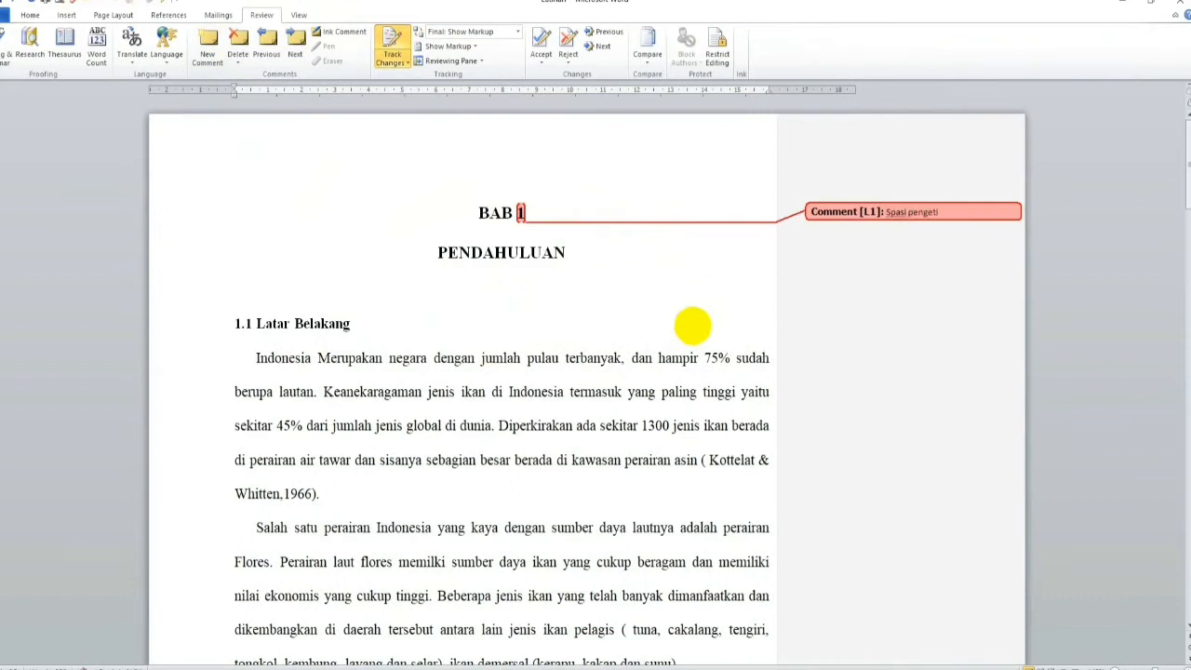
text(m)
text(enggunakan spasi ga)
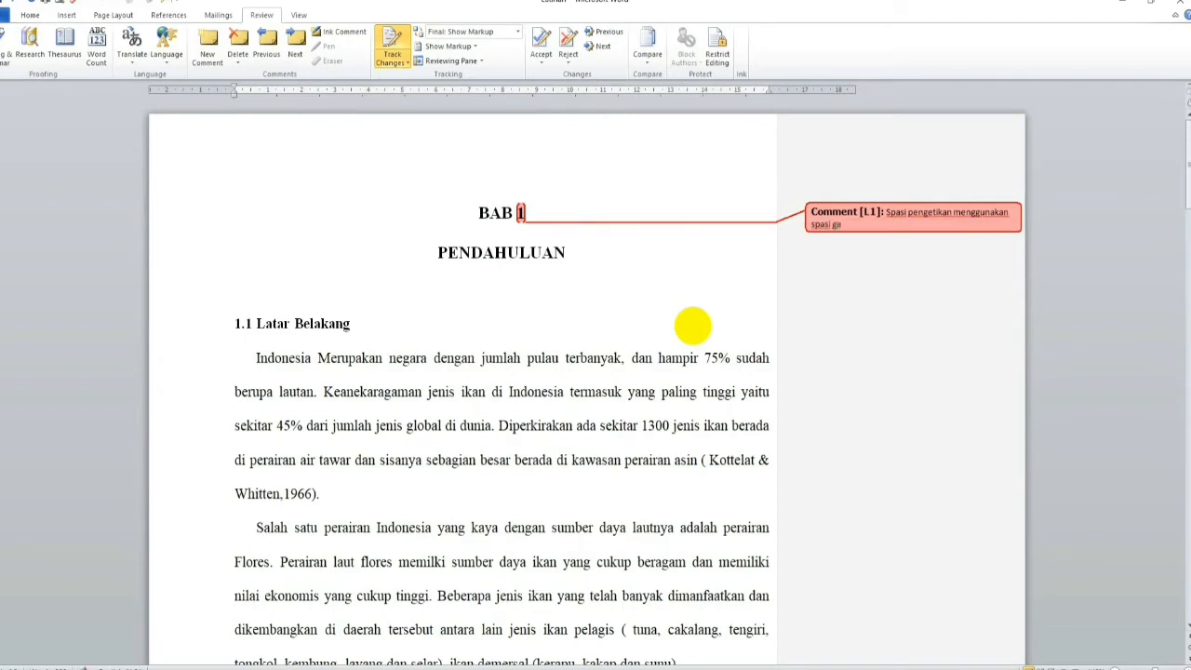
text(nda (Lihat Pedoman KTI)
click(476, 296)
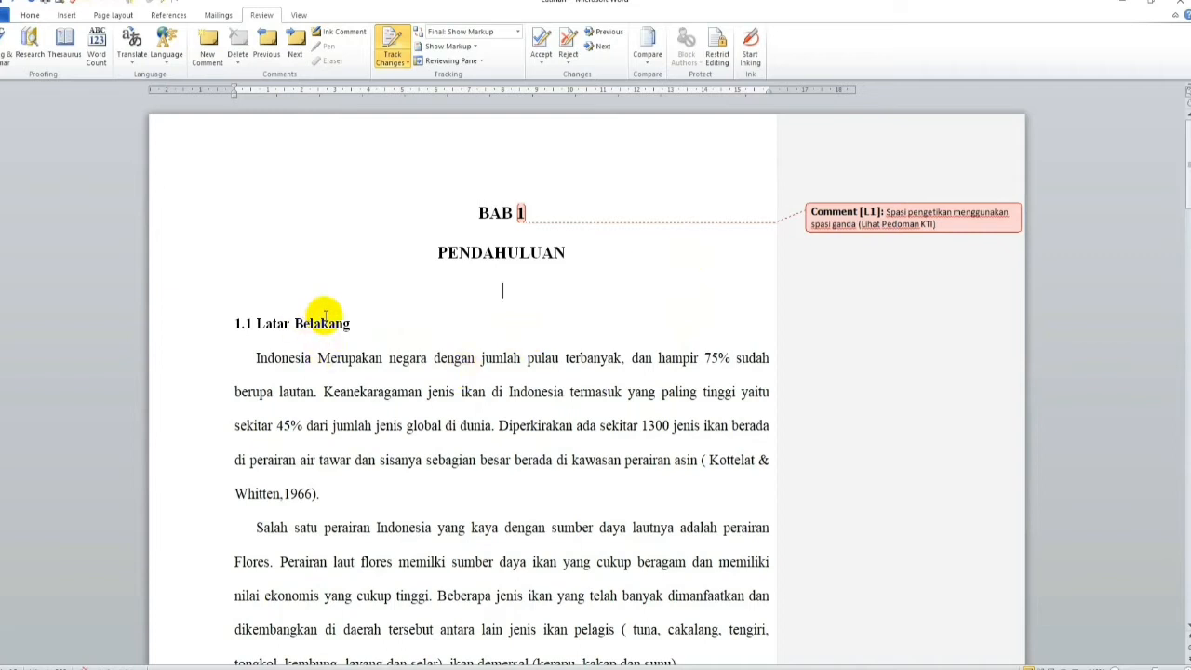
Step: Remove the existing indent of the first paragraph under "1.1 Latar Belakang" and give it a first-line indent of 1.27 cm
click(255, 359)
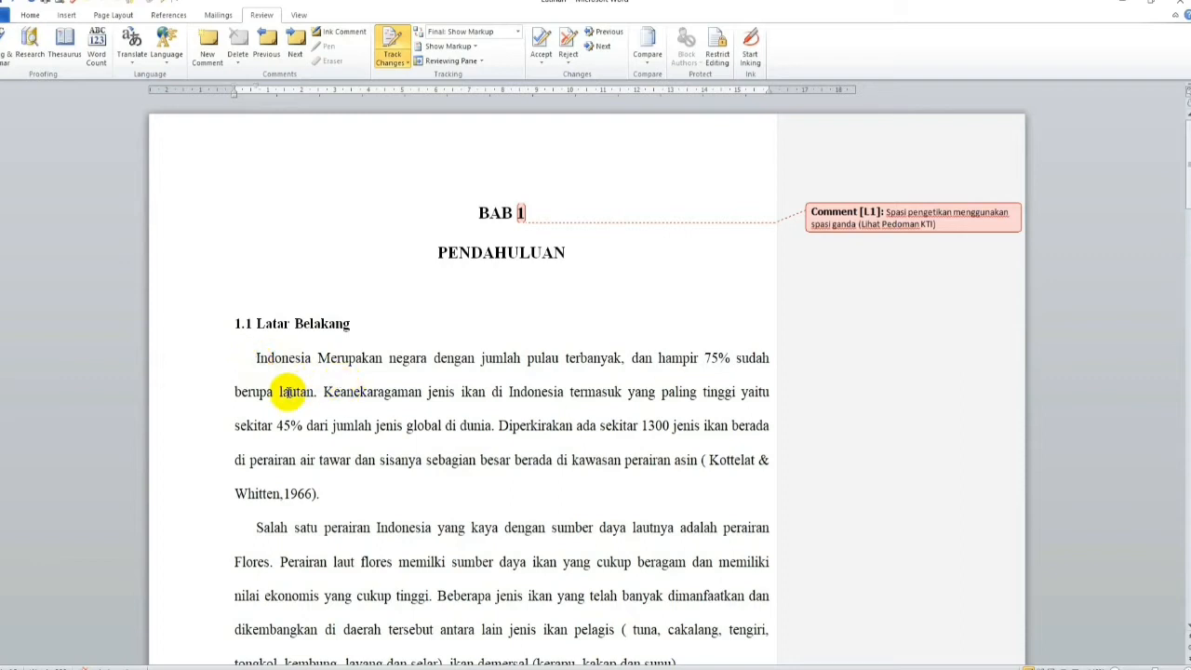
key(BackSpace)
mouse_move(288, 381)
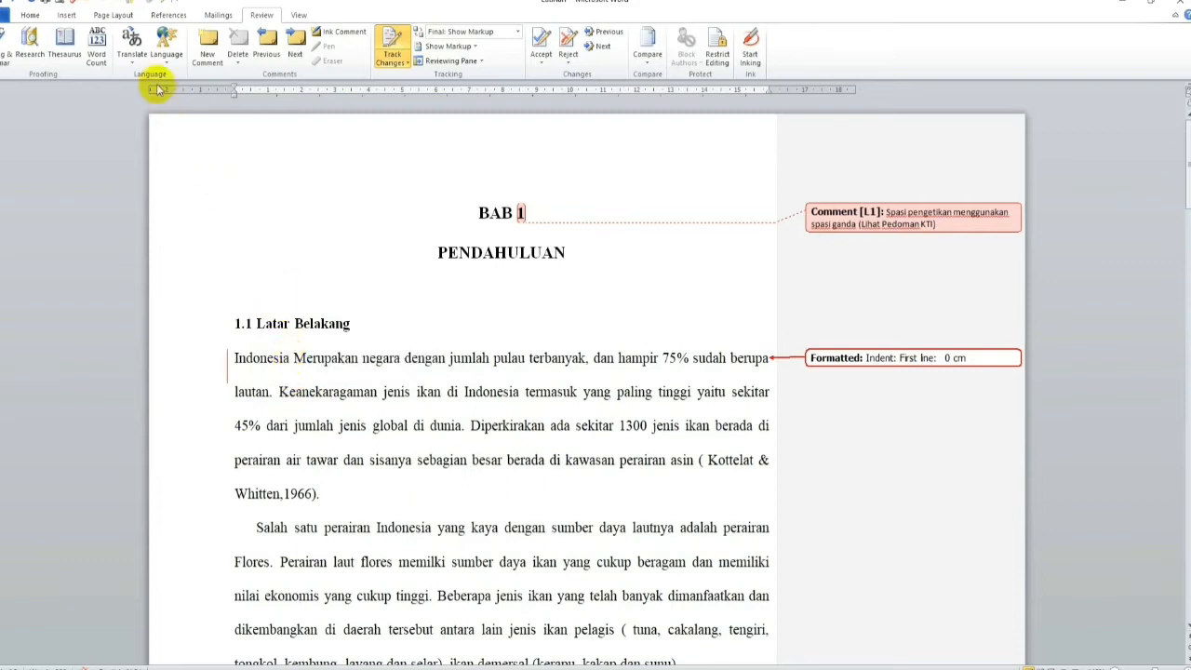
click(34, 15)
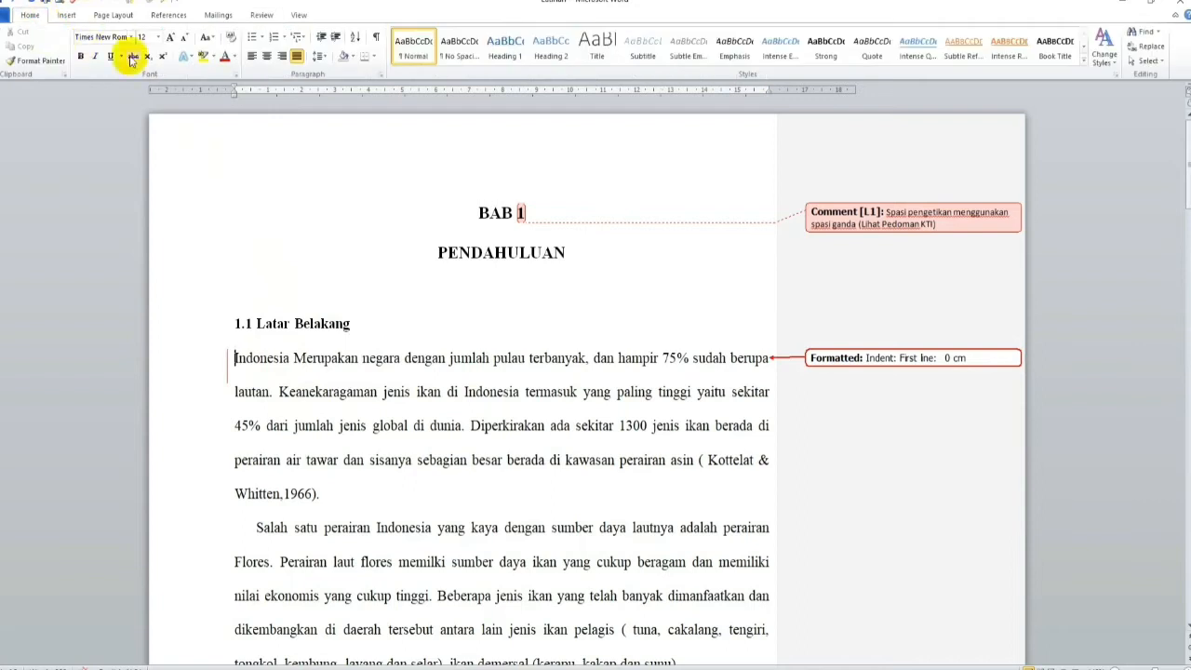
click(377, 77)
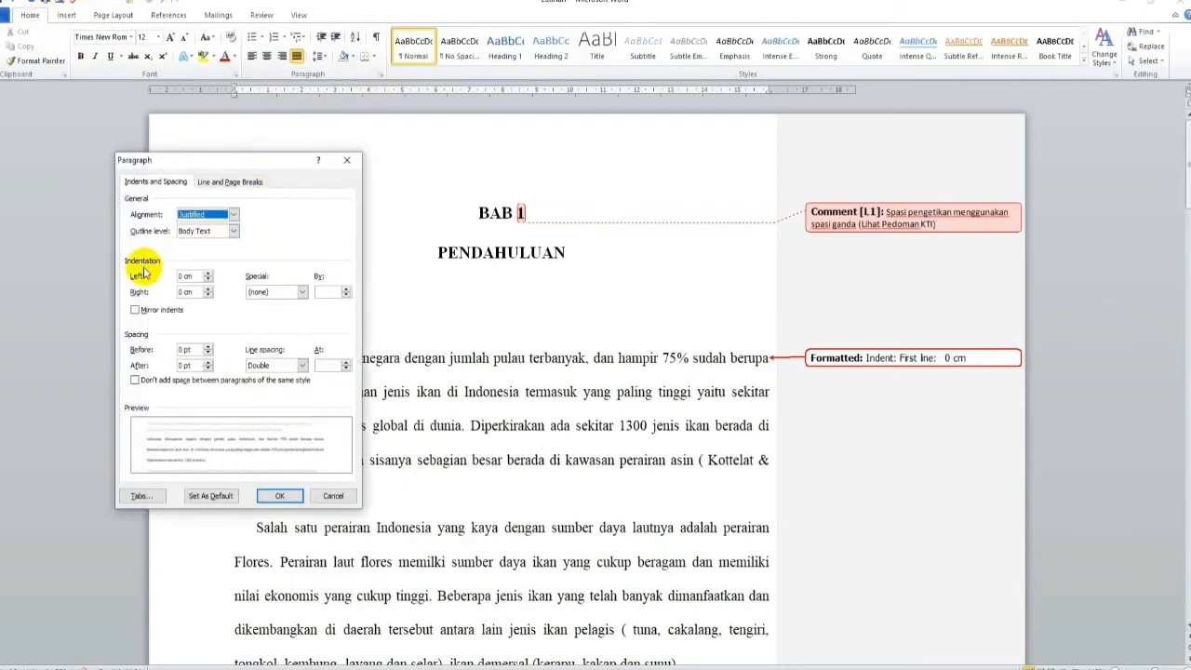
click(301, 293)
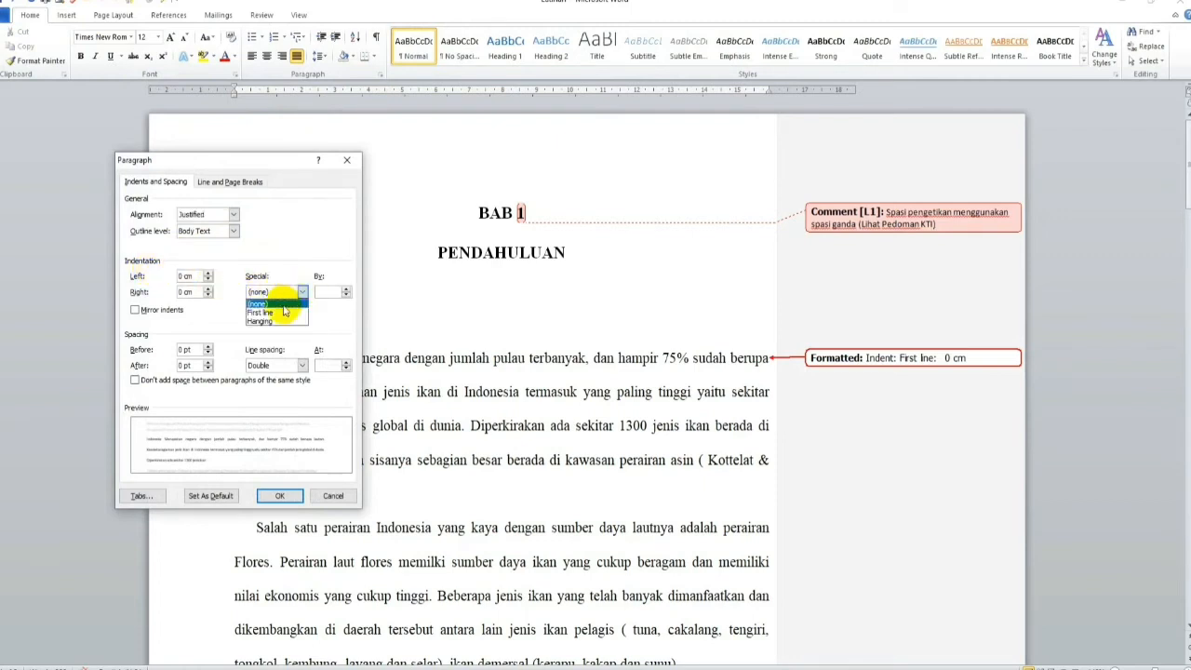
click(279, 315)
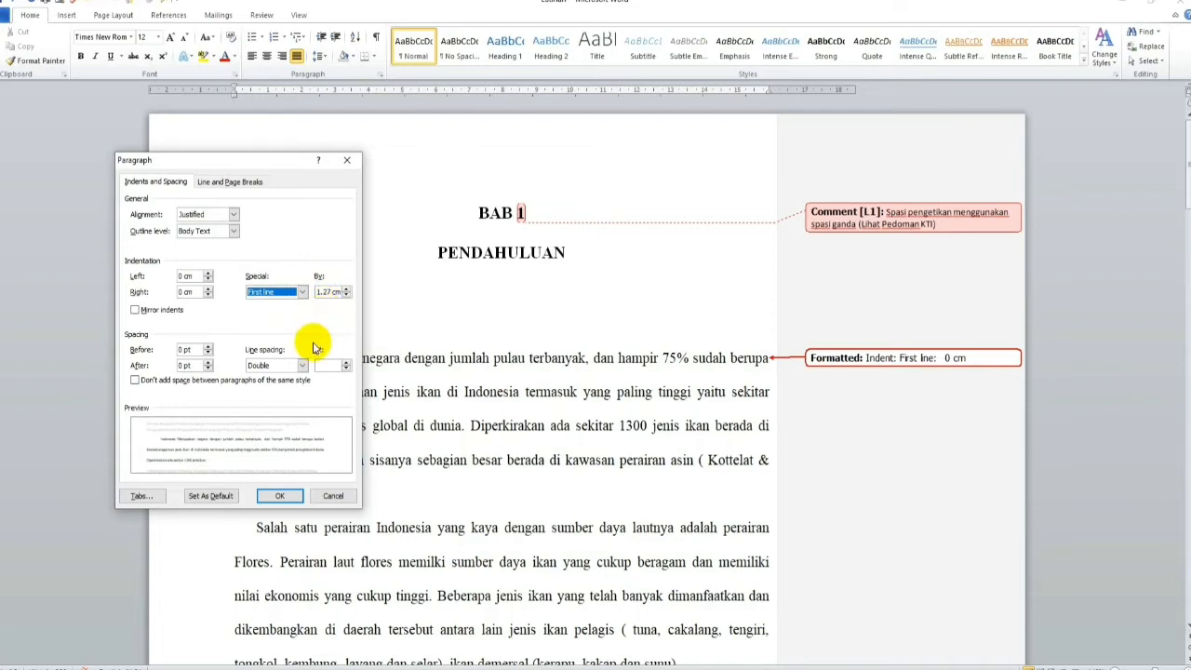
click(280, 495)
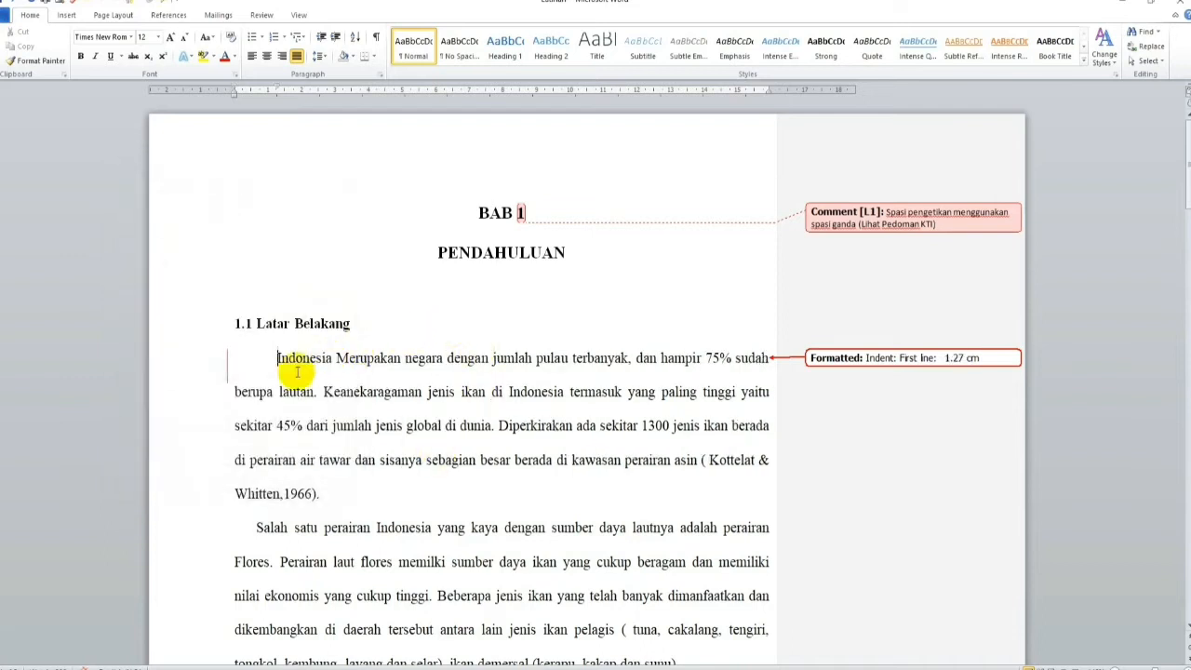
Step: Replace the capitalised "Merupakan" in the first sentence with lowercase "merupakan" as a tracked change
click(344, 358)
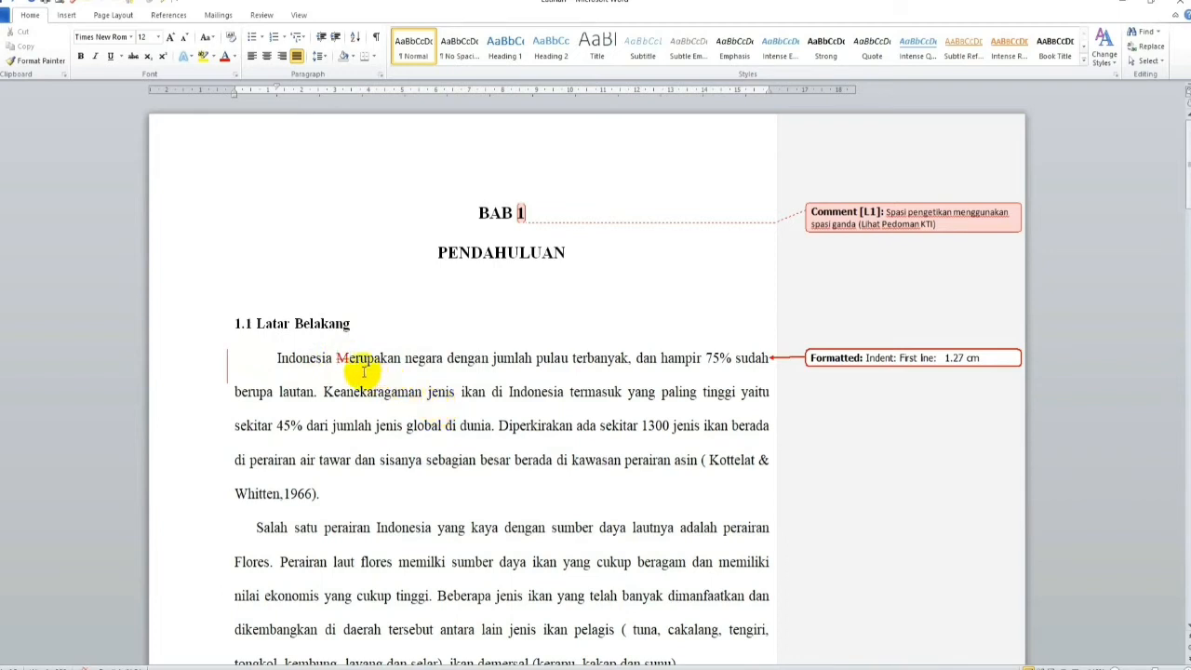
text(m)
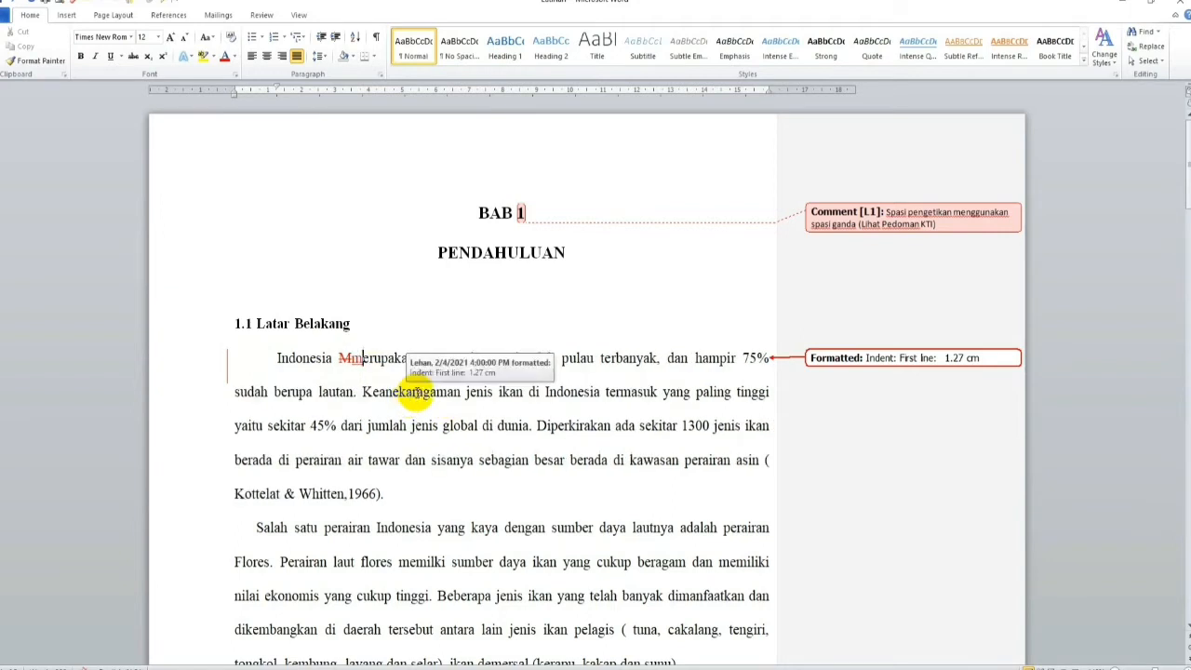
key(BackSpace)
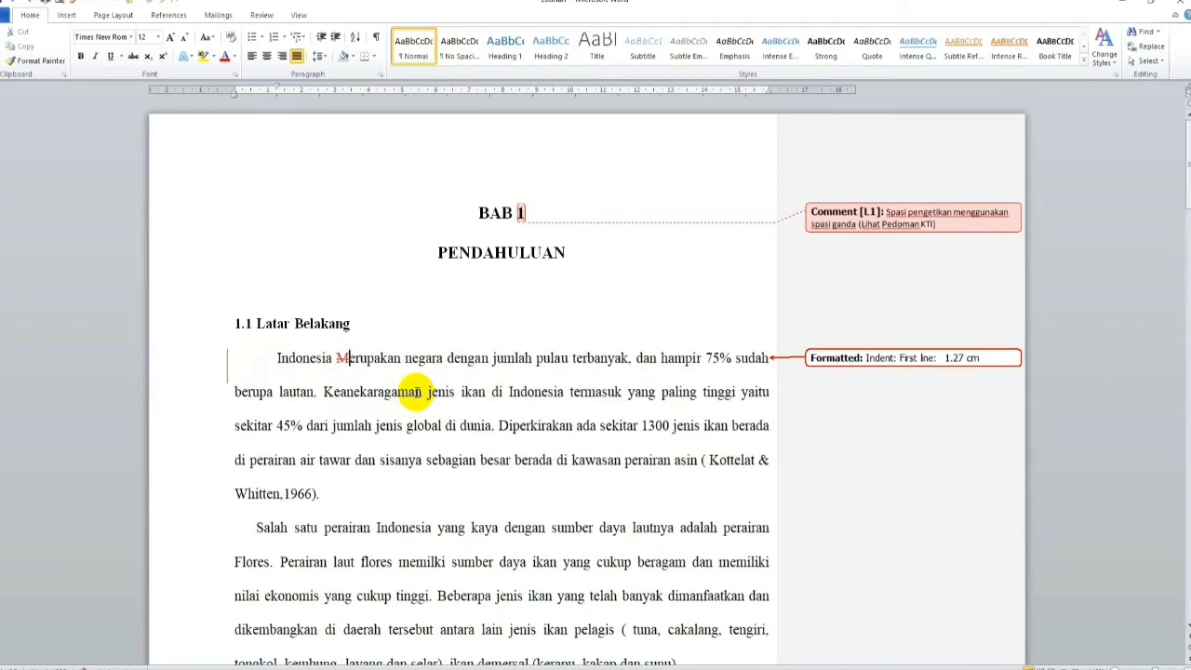
key(shift+Left)
text(m)
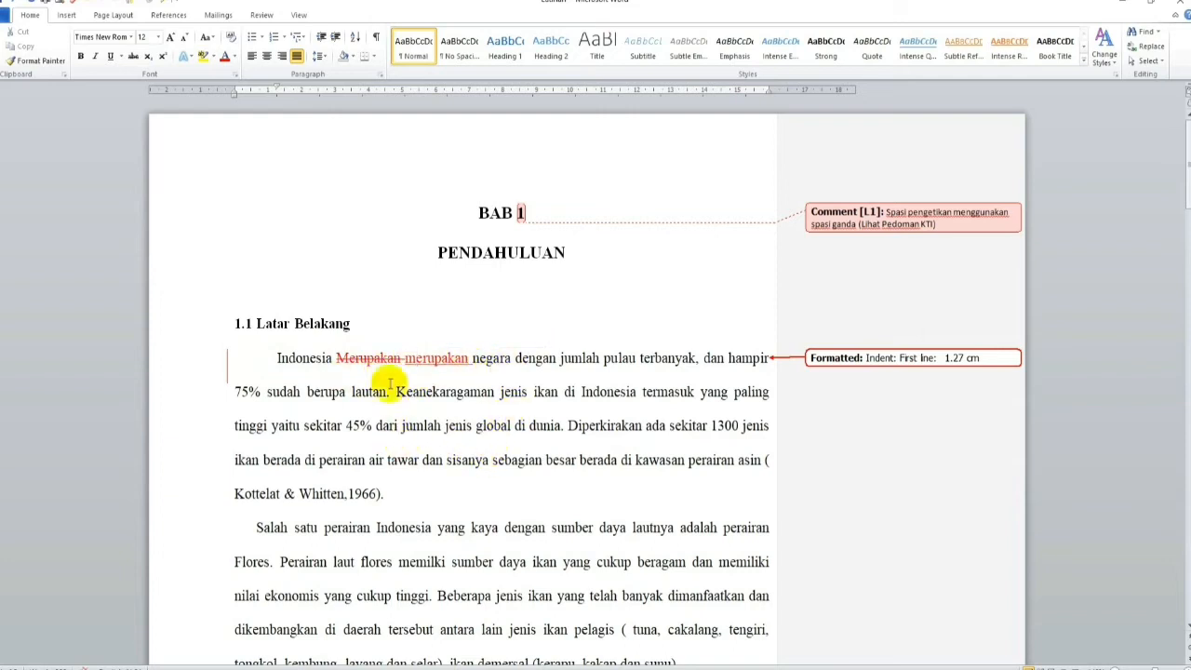
mouse_move(395, 368)
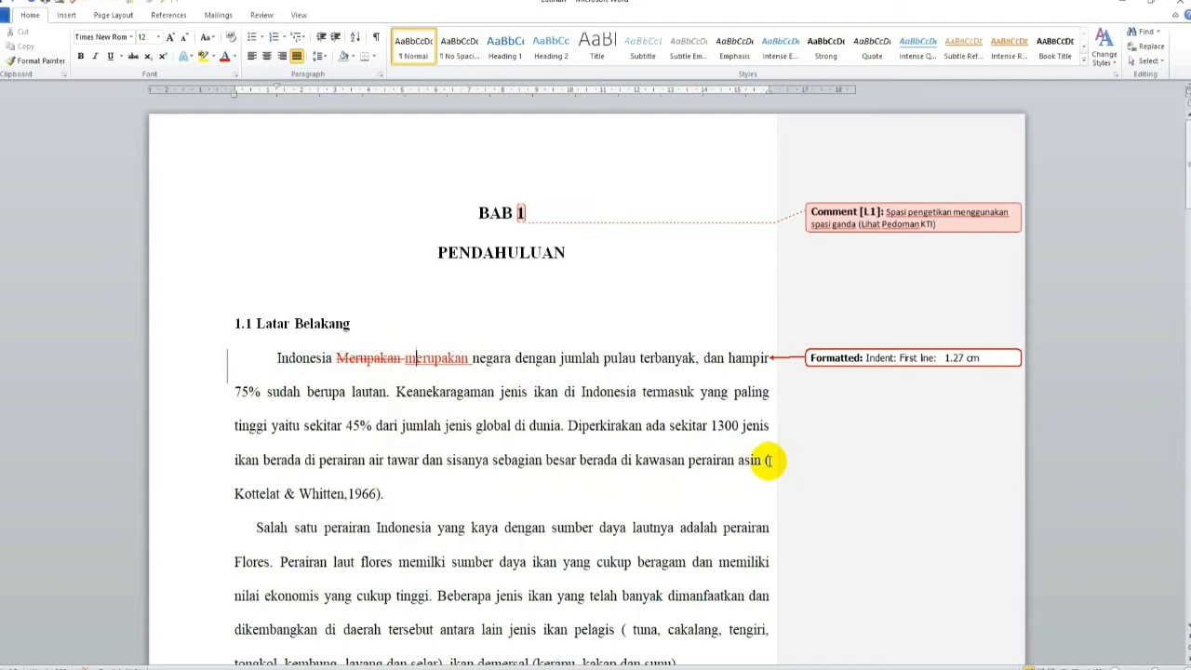
Step: Delete the extra space after the opening parenthesis of the "Kottelat & Whitten,1966" citation
mouse_move(769, 460)
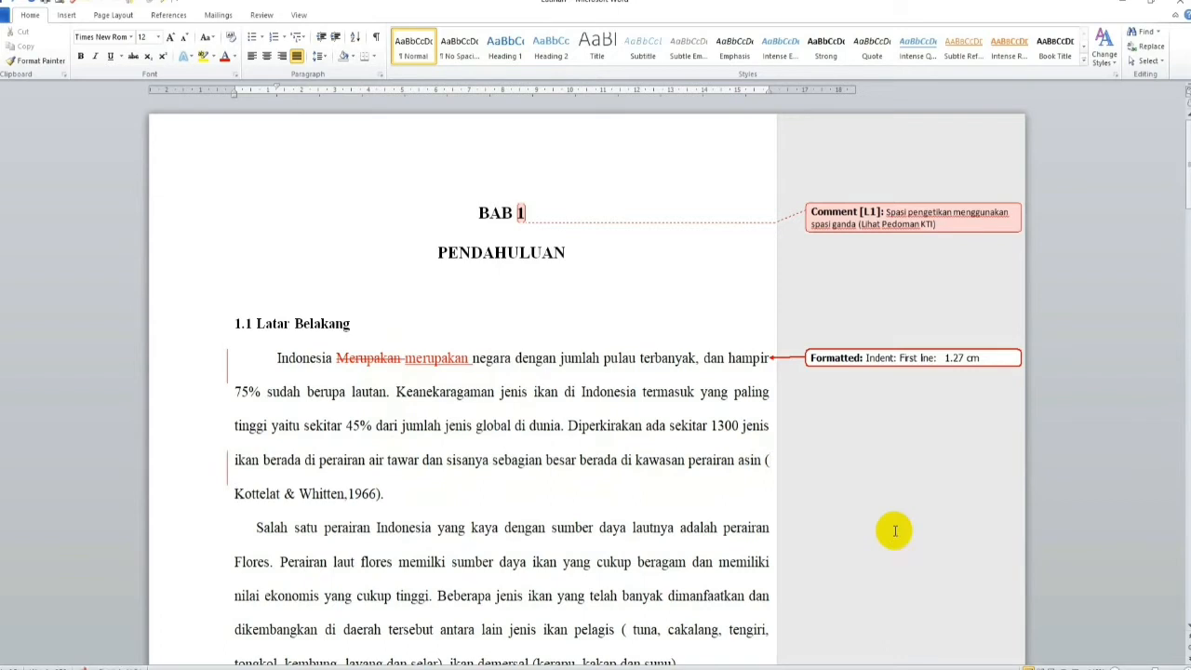
click(763, 461)
key(Delete)
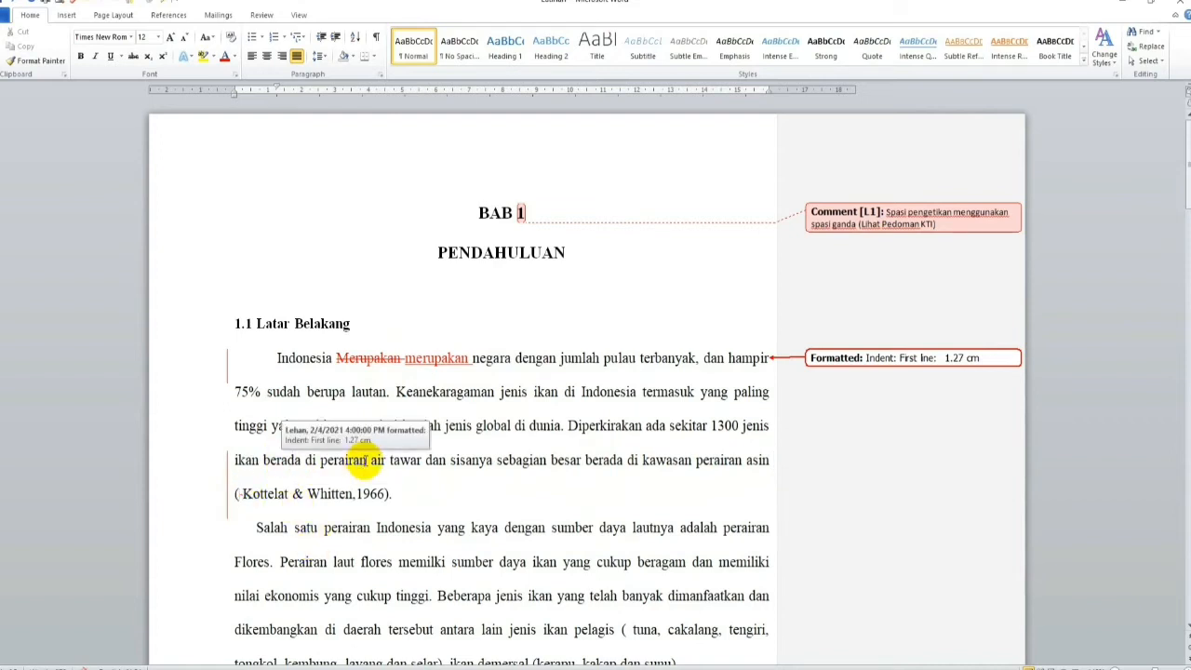
Step: Copy the first paragraph's formatting with Format Painter to the three paragraphs starting "Salah satu perairan", "Salah satu kawasan" and "Ikan memiliki"
scroll(363, 460, down, 1)
scroll(368, 456, down, 1)
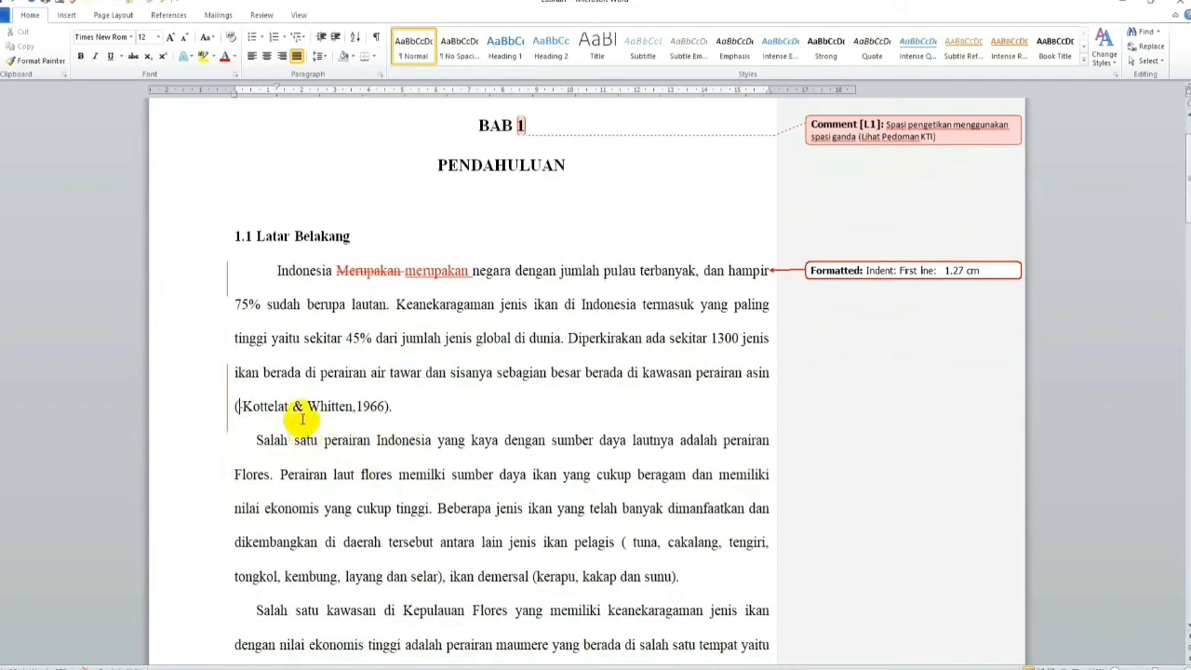
click(280, 303)
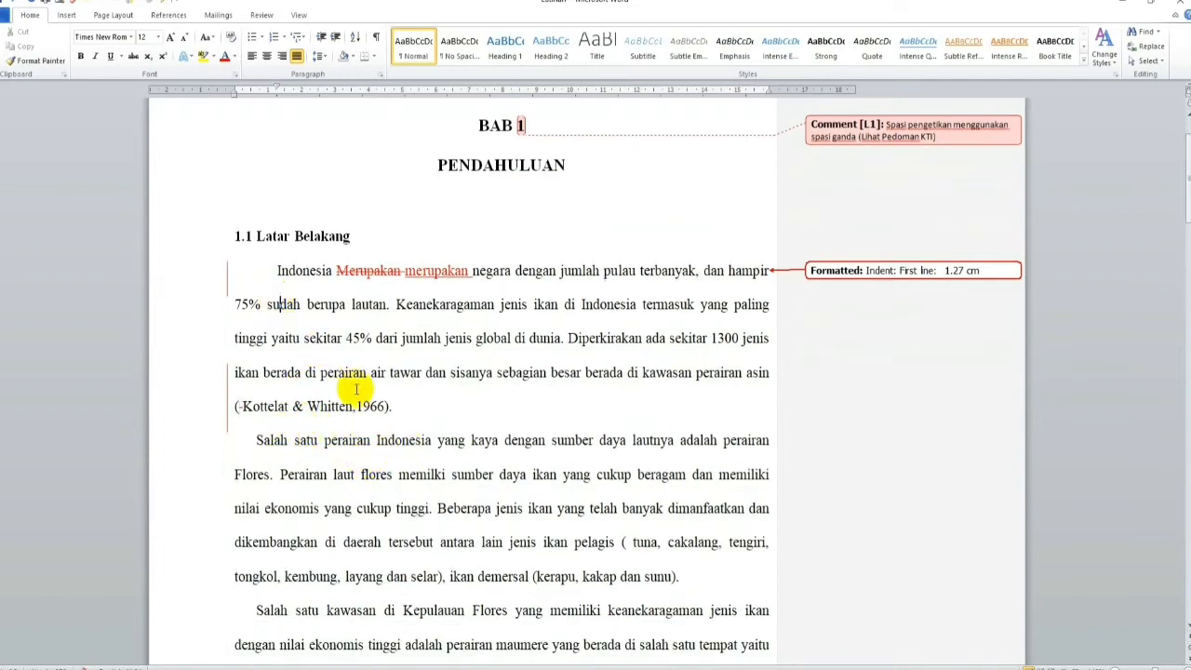
click(36, 61)
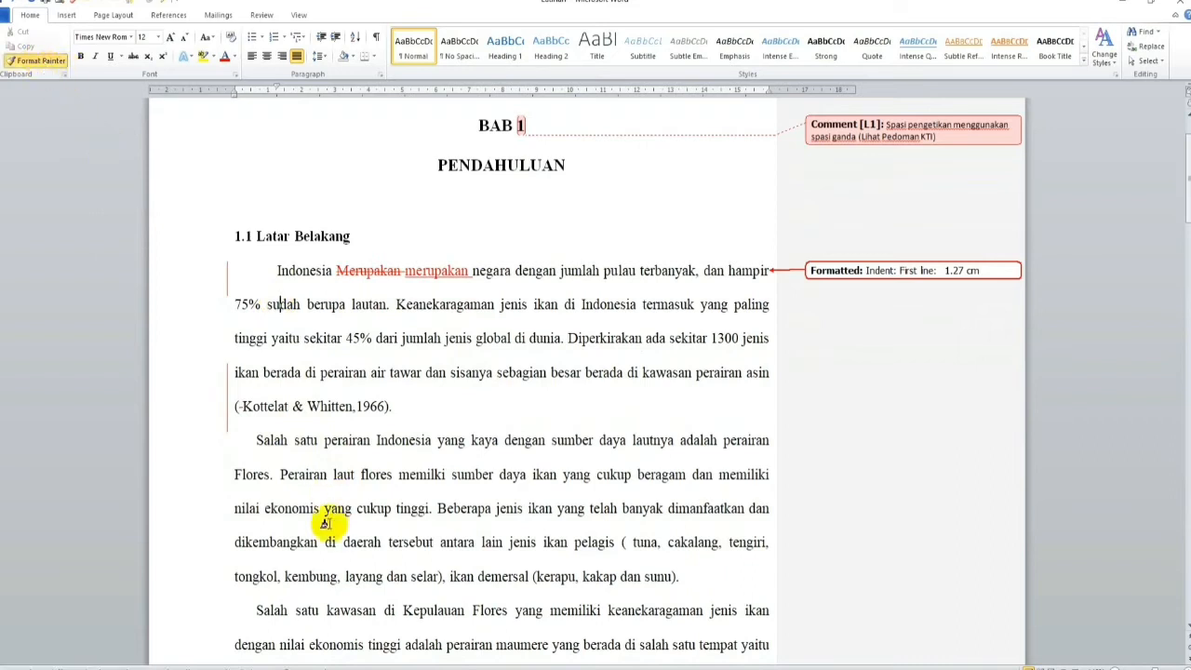
click(321, 473)
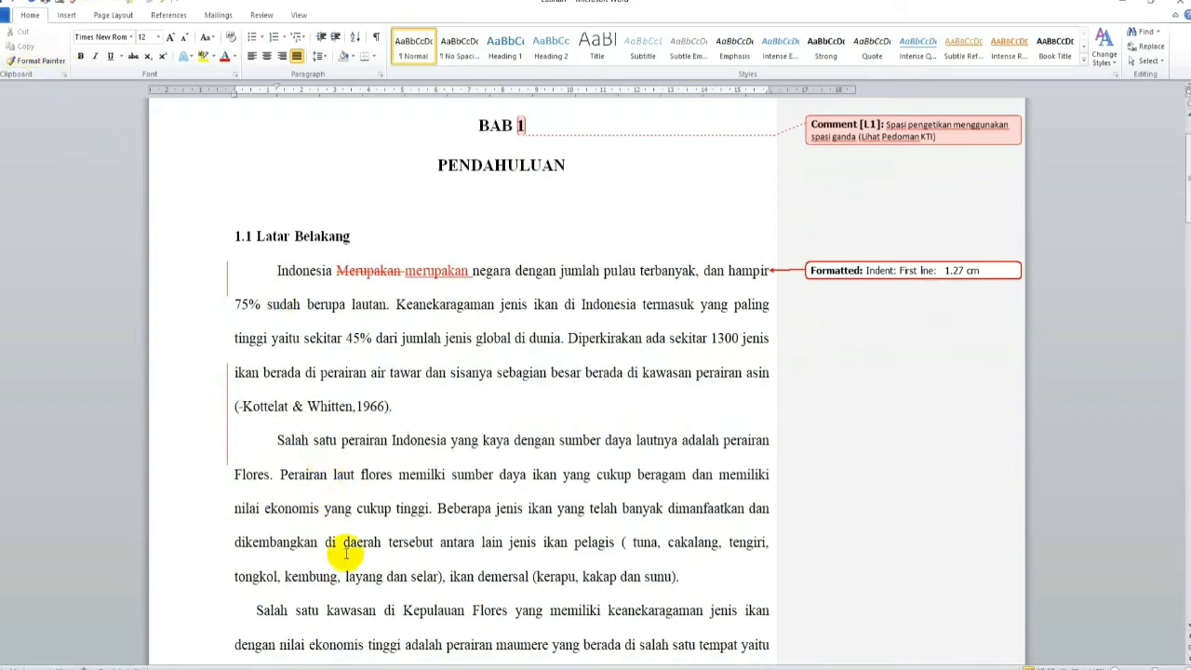
click(35, 60)
scroll(373, 517, down, 3)
click(370, 479)
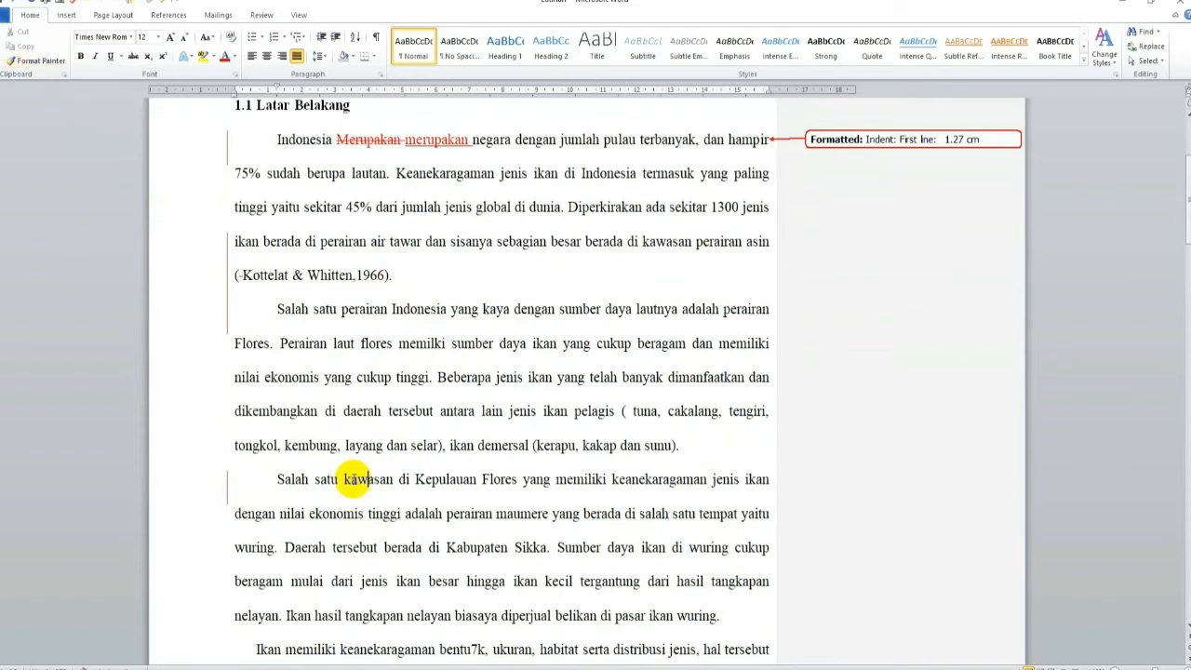
click(44, 63)
scroll(333, 544, down, 3)
click(329, 518)
scroll(345, 519, down, 5)
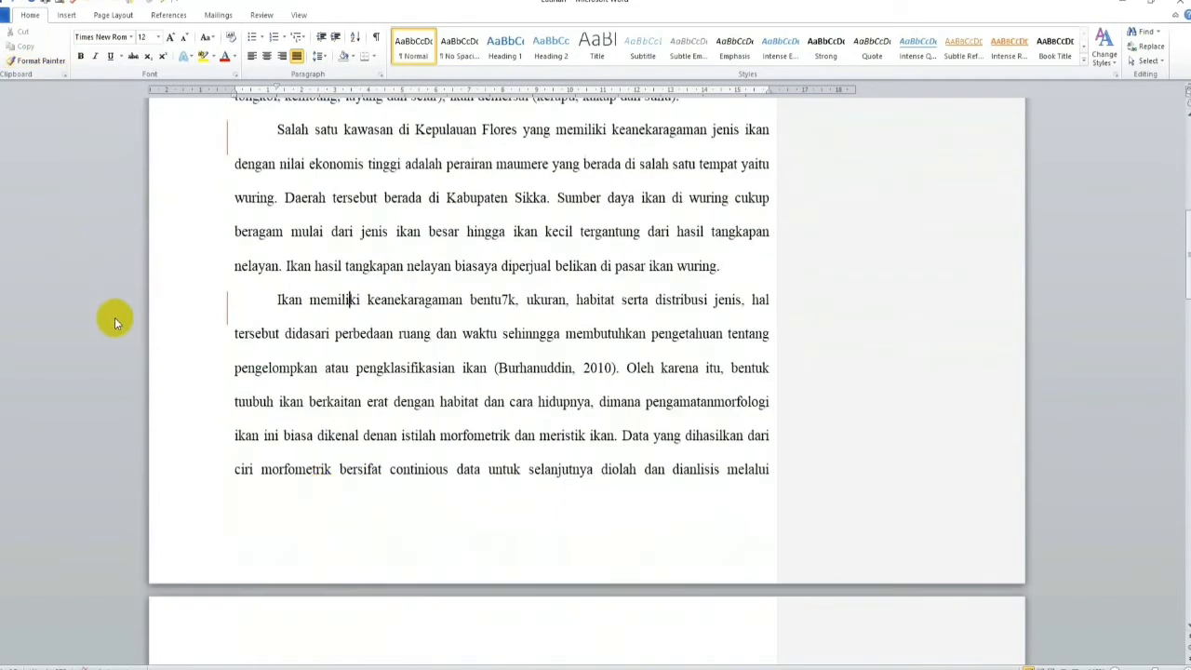
Step: Delete the extra space between the opening parenthesis and "tuna" in the second paragraph
scroll(223, 385, up, 6)
scroll(317, 377, up, 2)
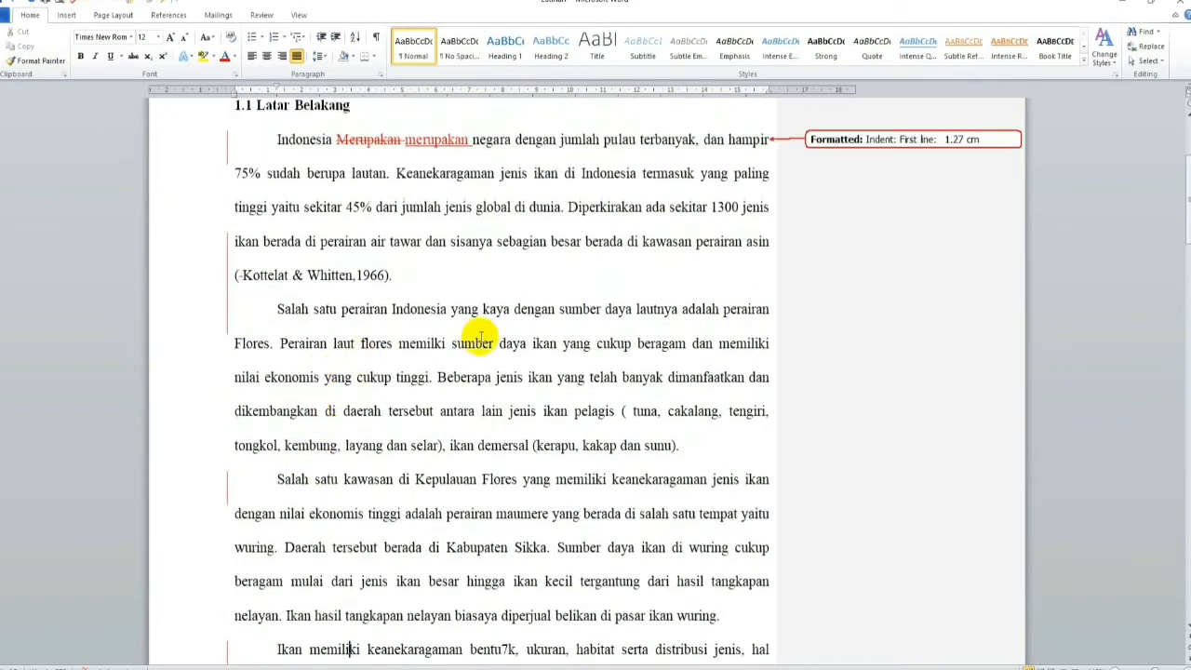
click(625, 410)
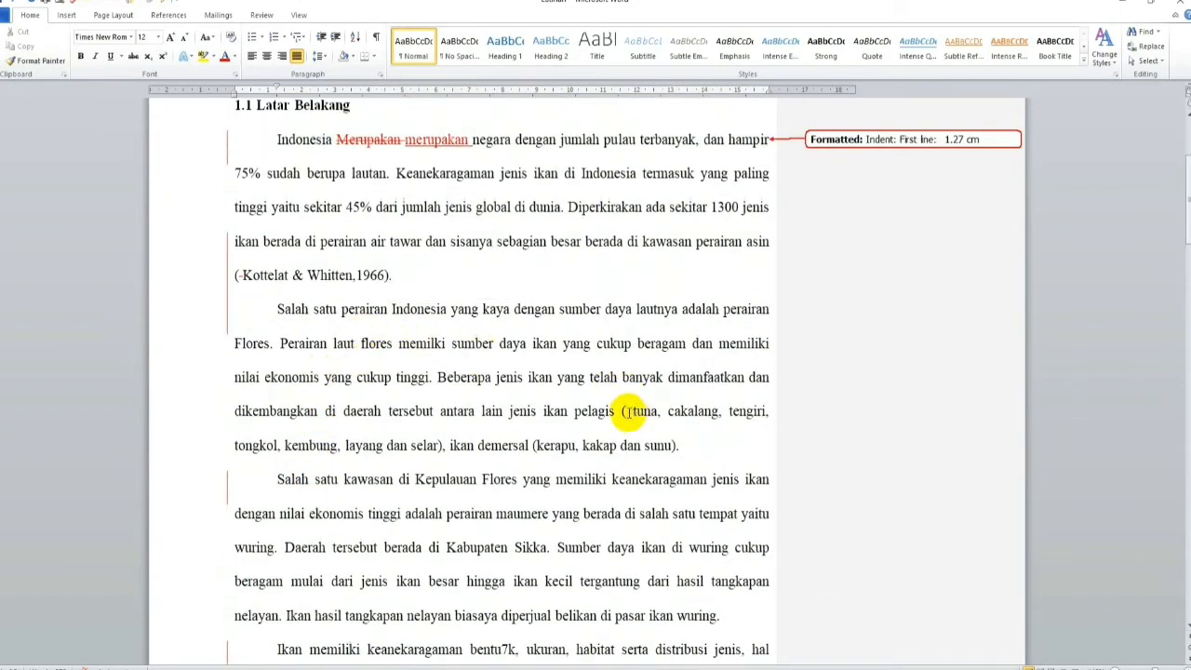
key(Delete)
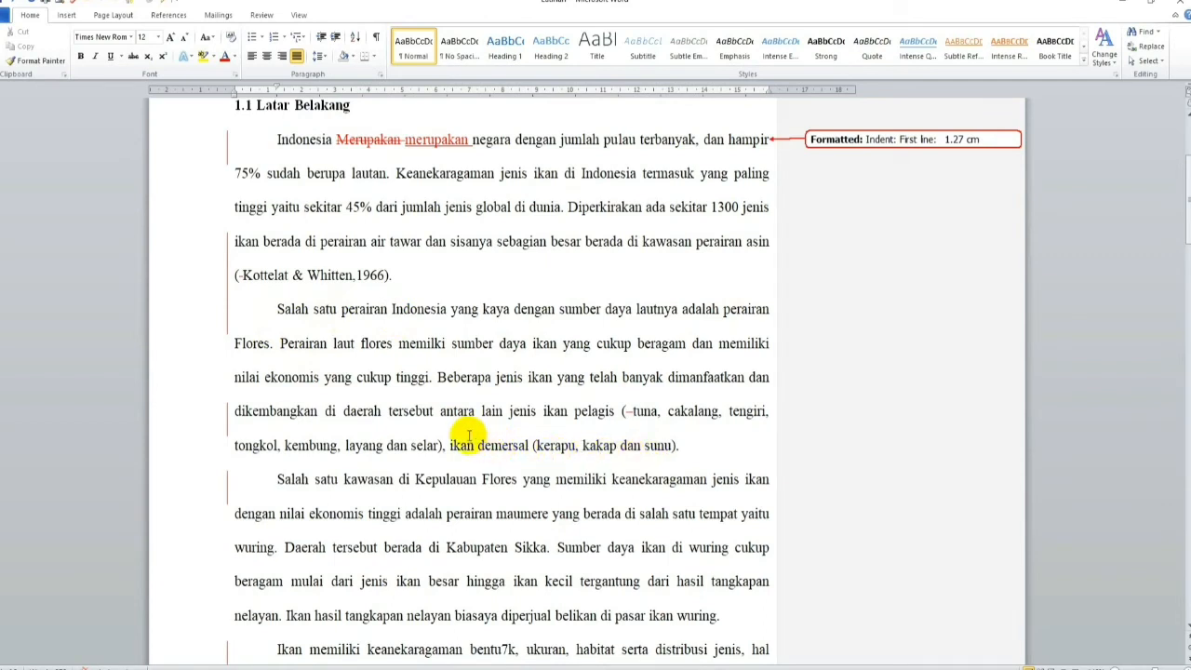
Step: Attach the comment "Mohon ditulis sumber referensinya" to the whole second paragraph, "Salah satu perairan Indonesia ... sunu)."
drag(277, 309, 678, 446)
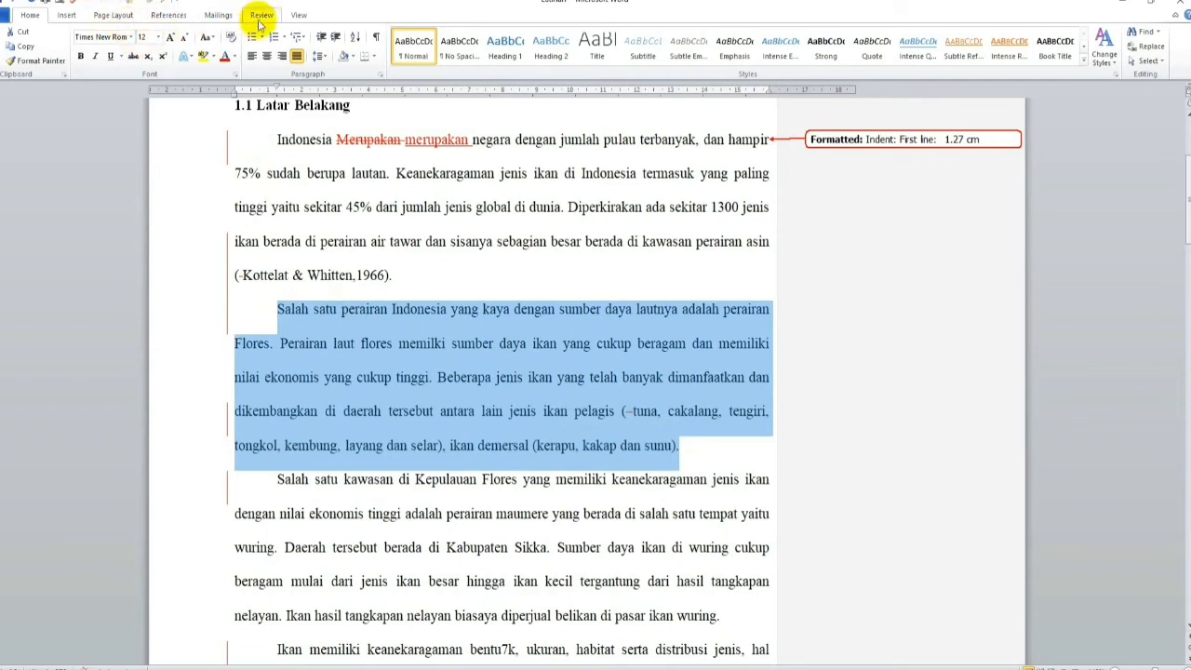
click(262, 19)
click(208, 51)
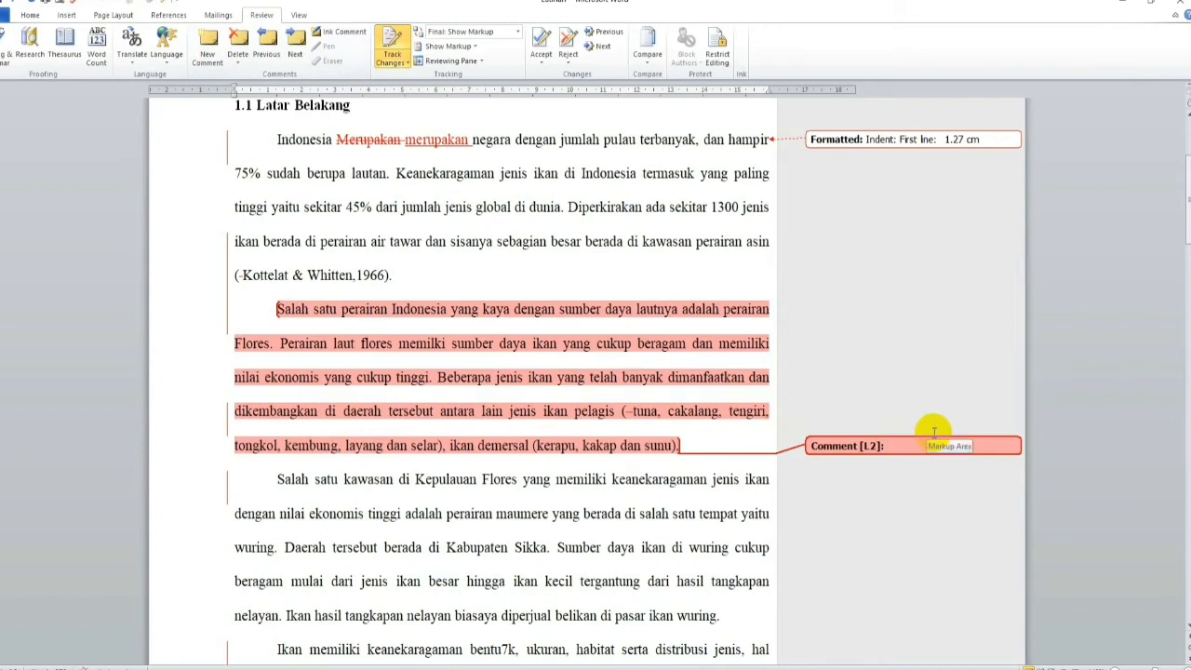
text(Mohon ditera)
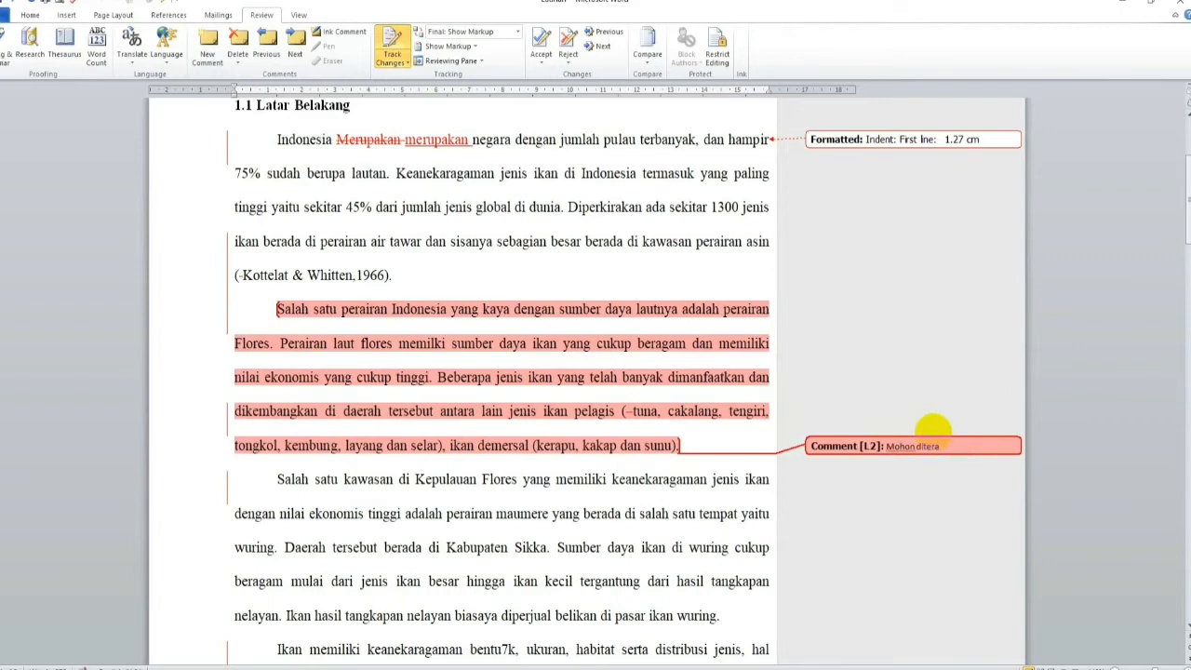
key(ctrl+shift+Left)
text(di)
text(ny)
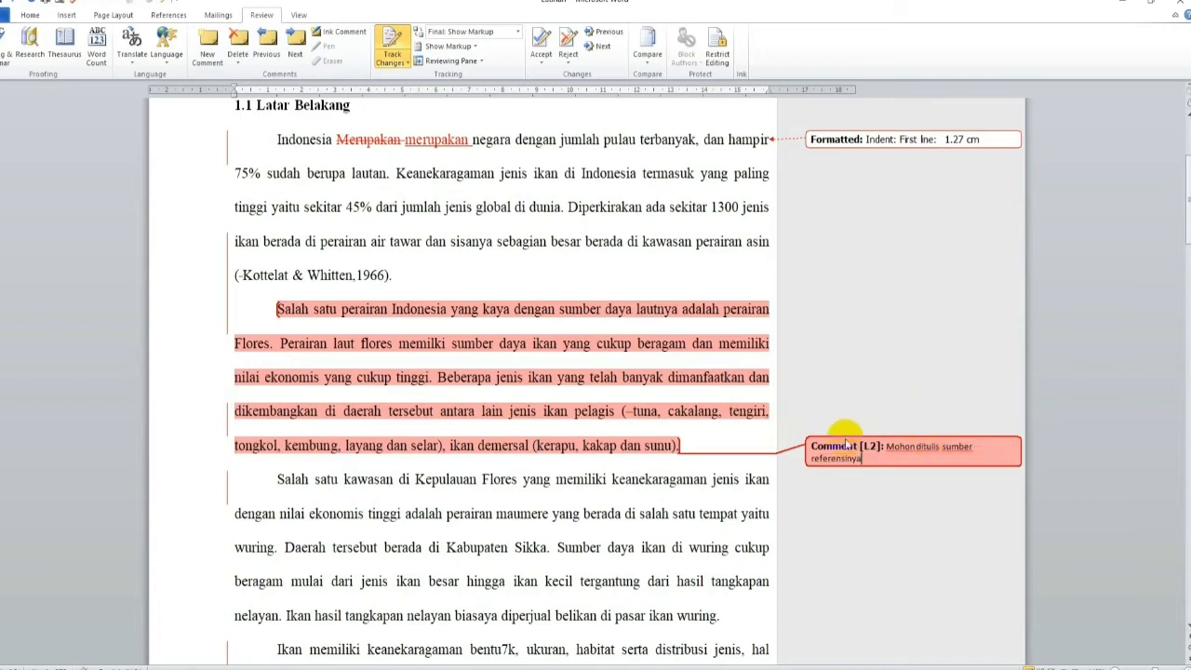
double_click(361, 411)
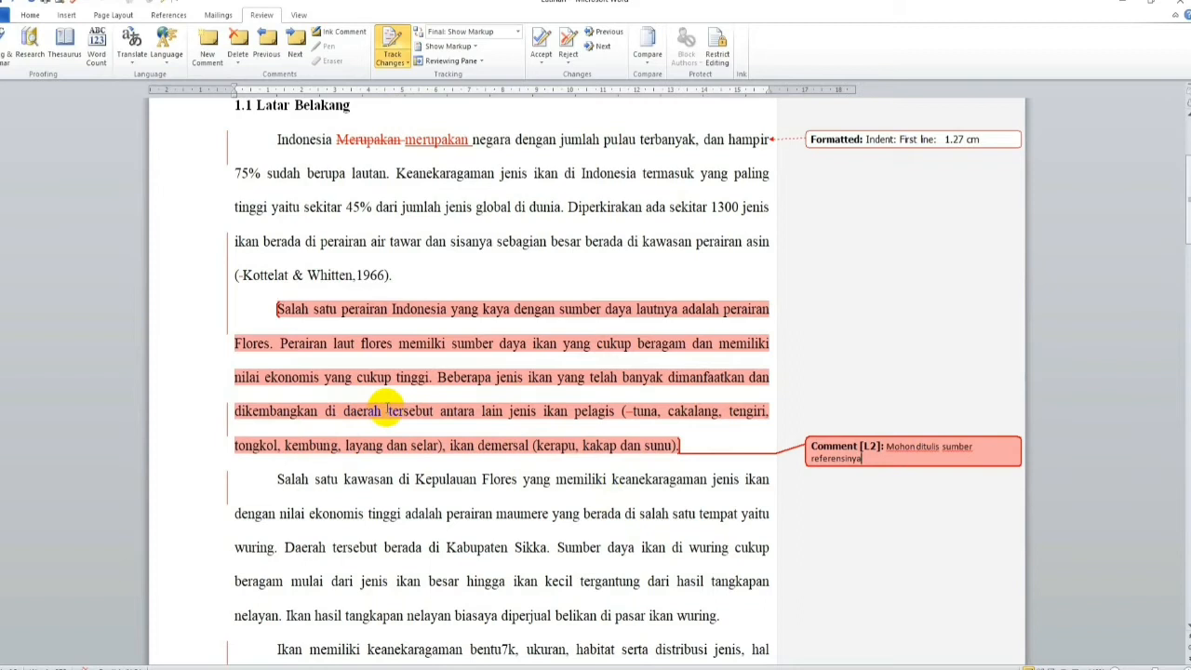
Step: Delete the third paragraph's first sentence, "Salah satu kawasan di Kepulauan Flores ... wuring.", as a tracked change
scroll(387, 406, down, 3)
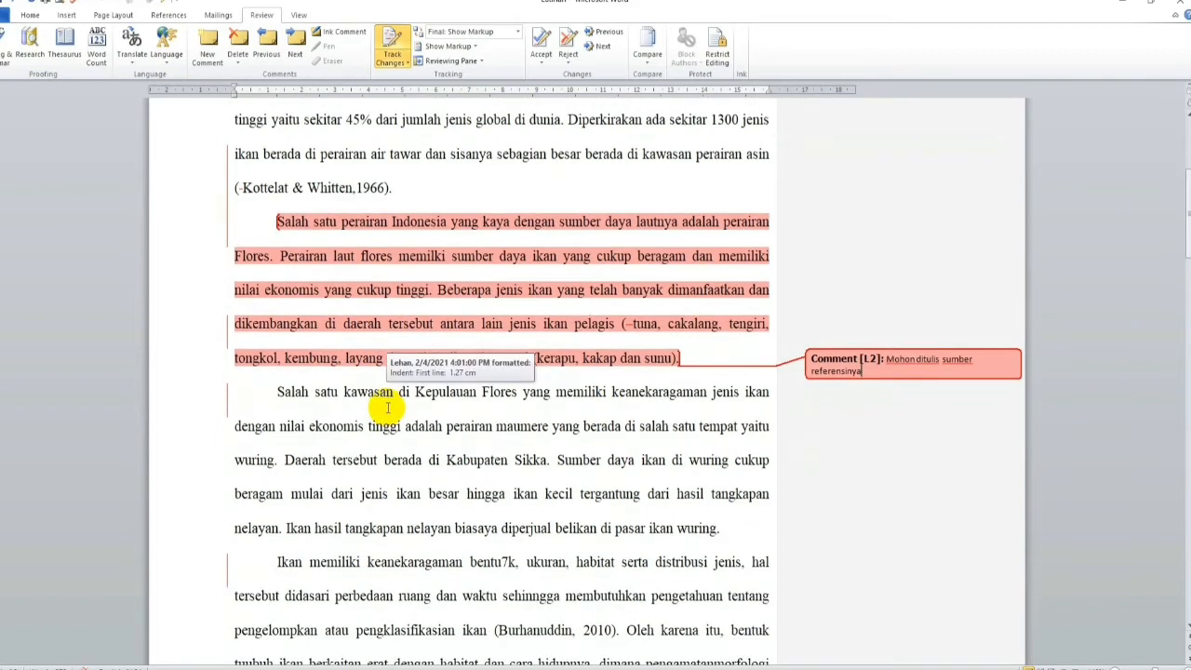
scroll(387, 407, down, 1)
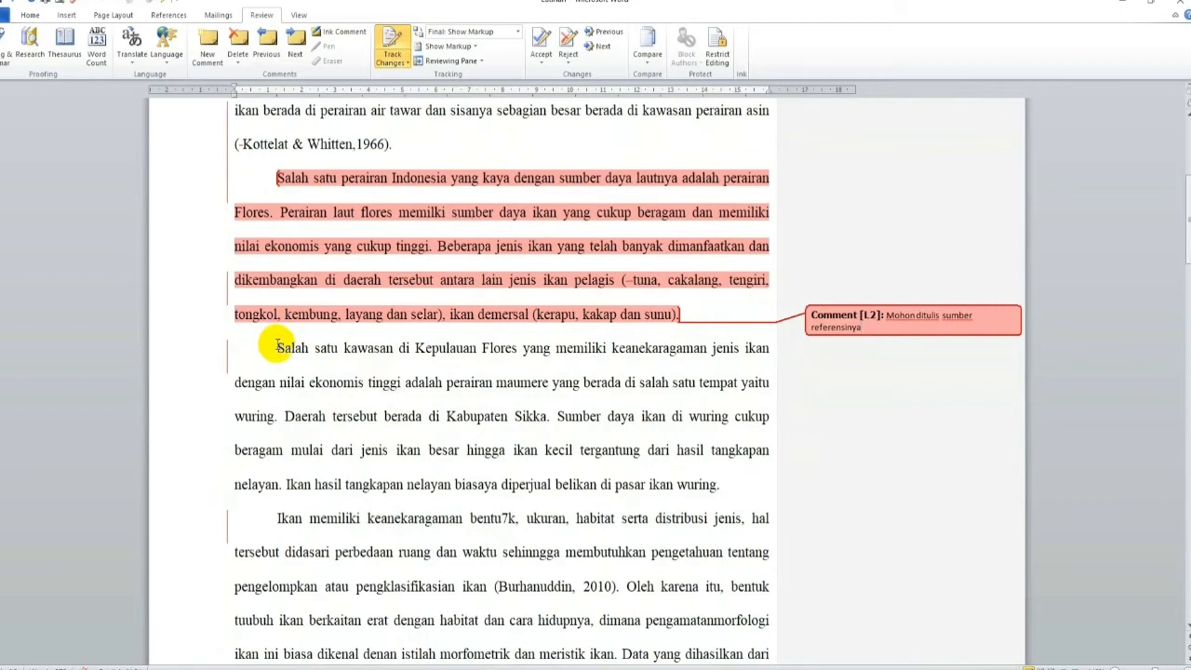
drag(276, 347, 282, 418)
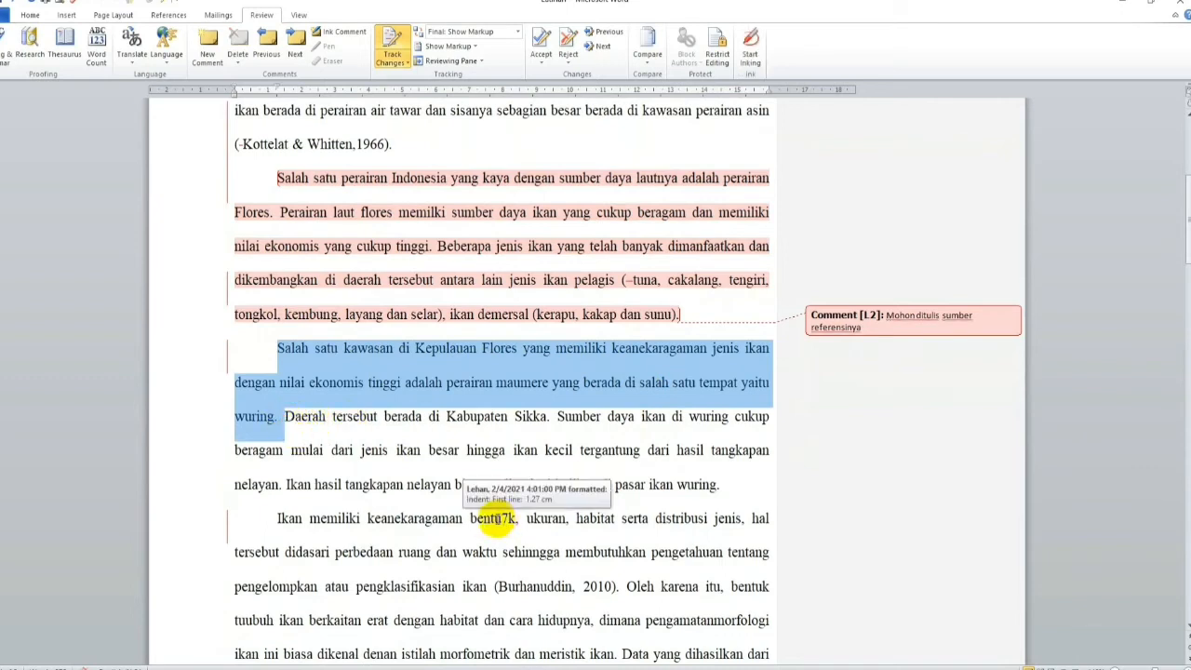
key(Delete)
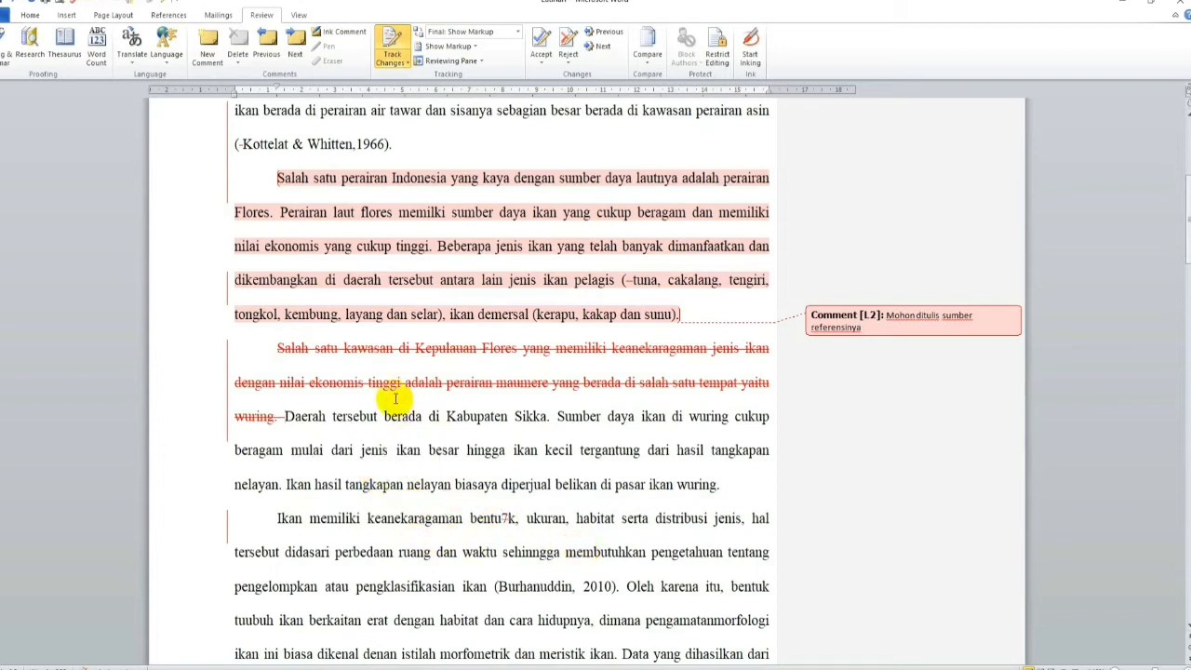
Step: Italicize the word "continious" in the last line of the paragraph starting "Ikan memiliki"
scroll(394, 399, down, 1)
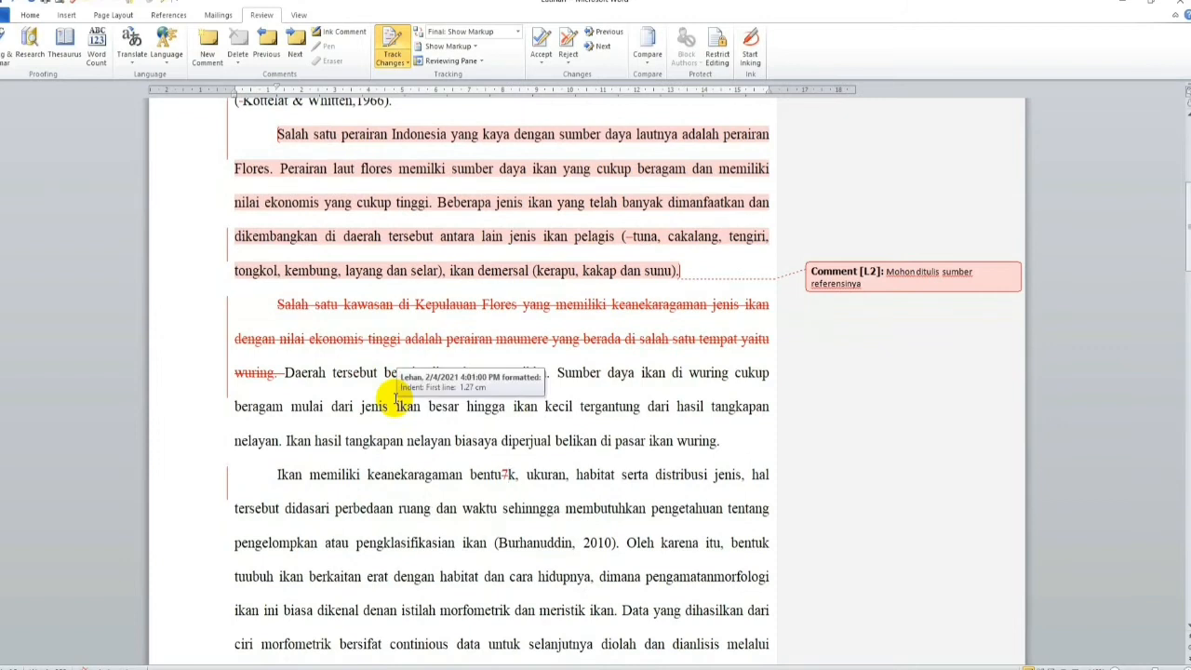
scroll(394, 399, down, 1)
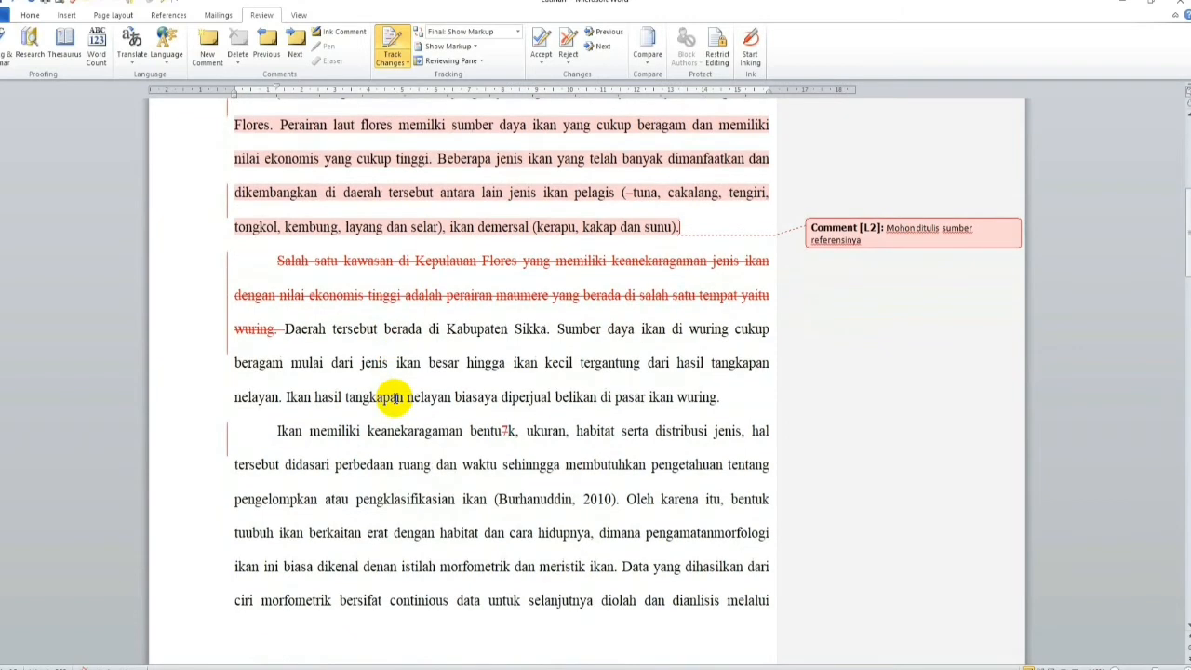
scroll(395, 399, down, 1)
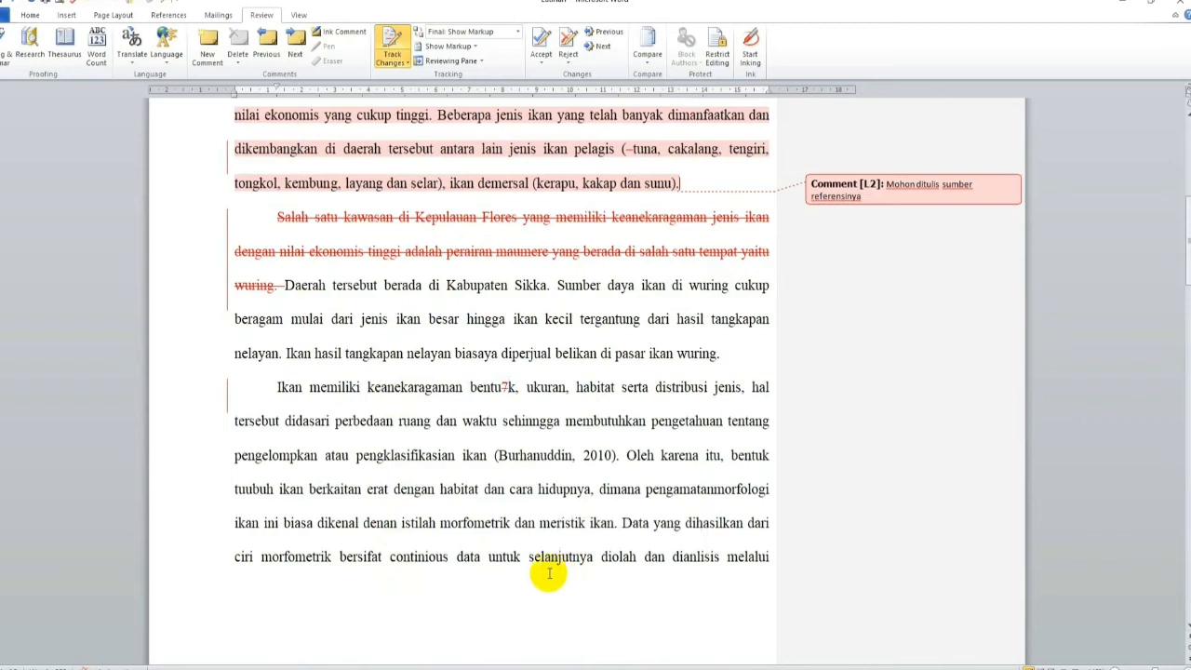
drag(389, 556, 450, 562)
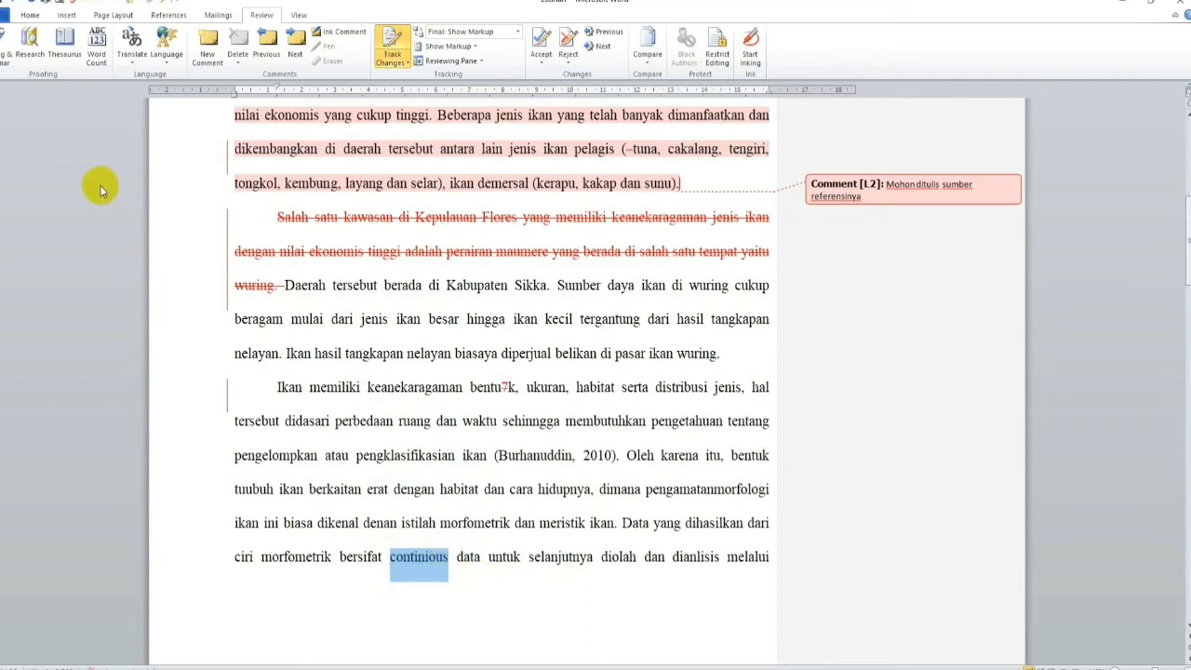
click(28, 15)
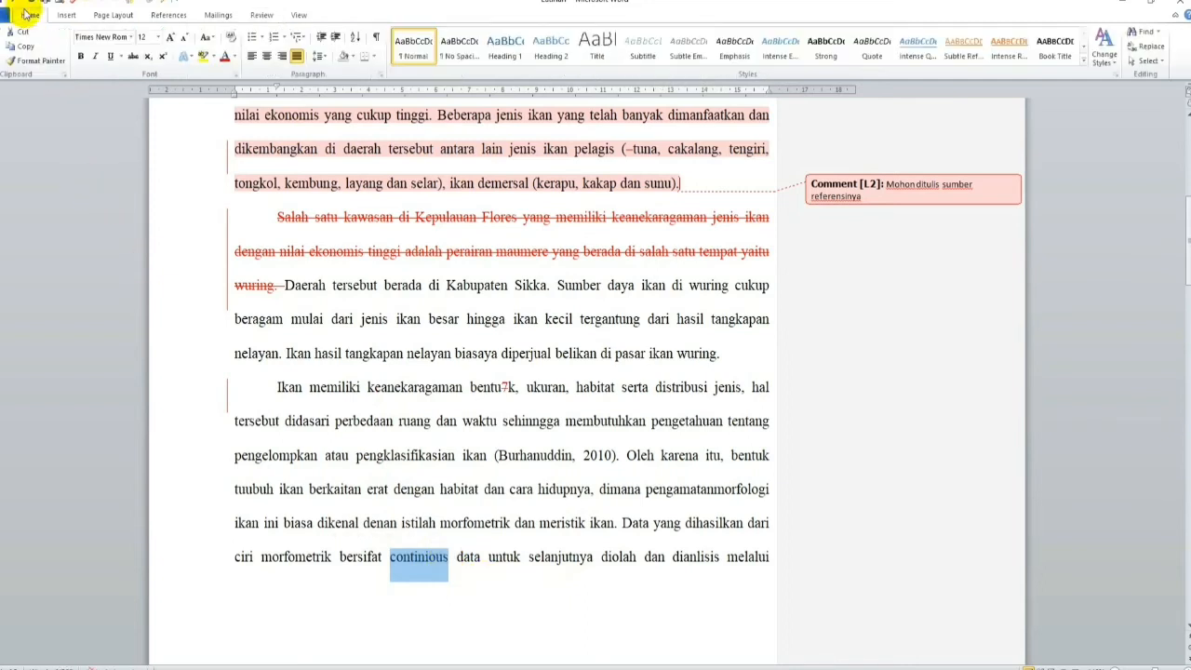
click(95, 56)
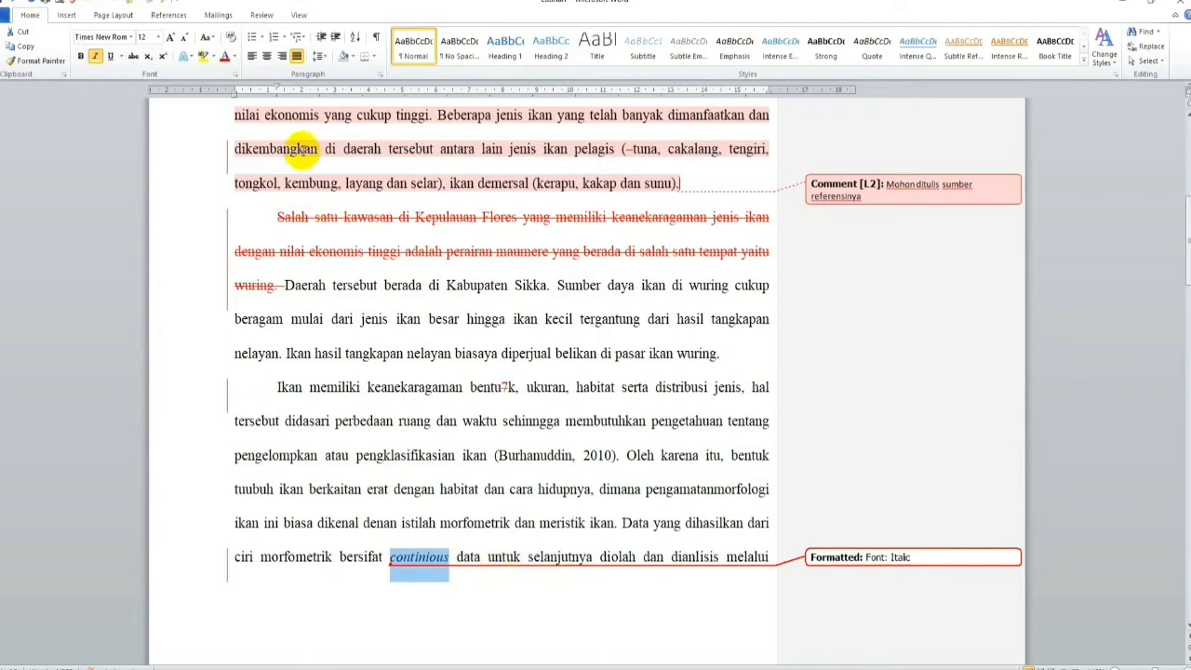
Step: Attach the comment "Istilah asing mohon diketik cetak miring/italic" to the word "continious"
click(261, 15)
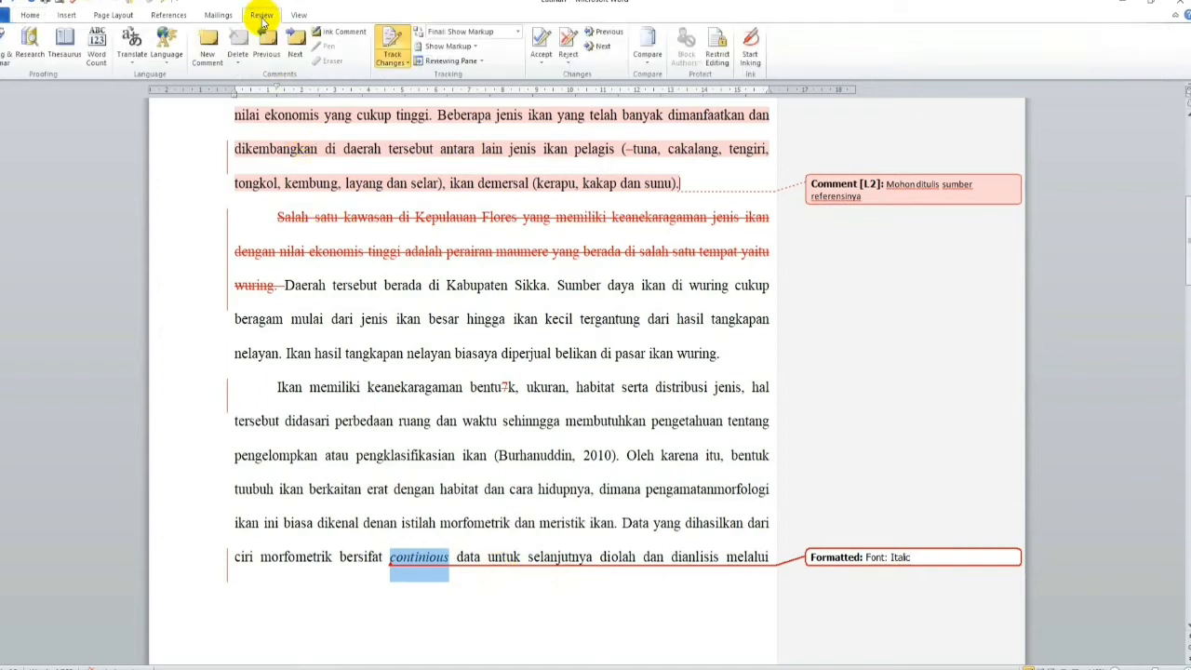
click(207, 47)
text(Istilah asing m)
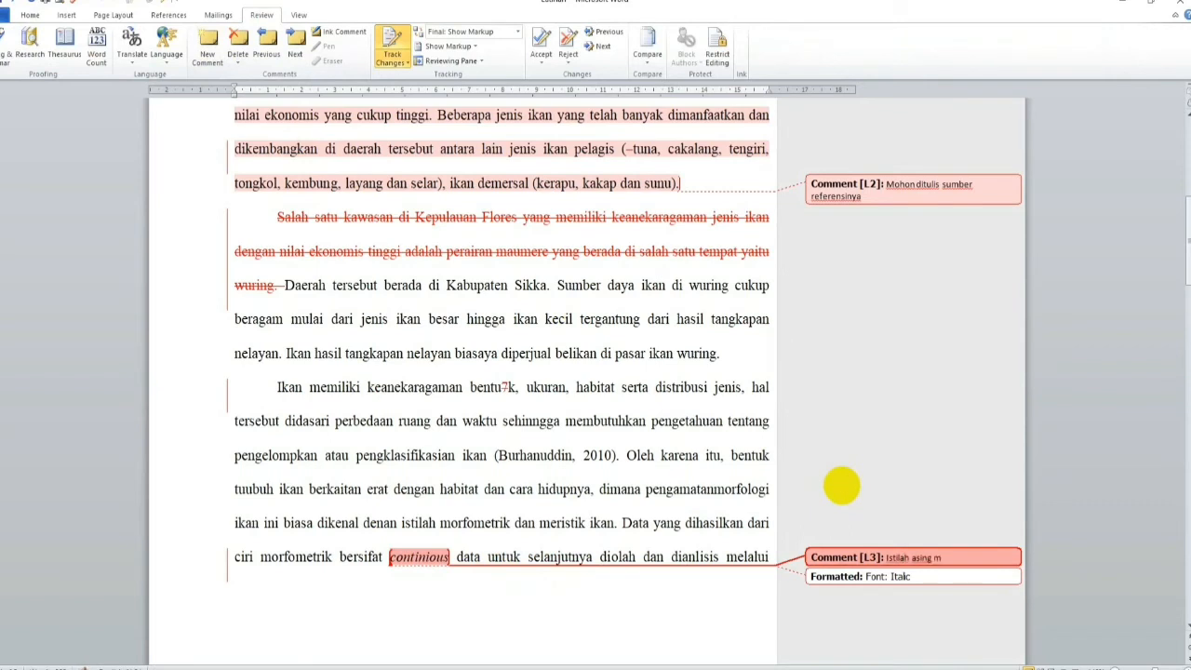
text(ohon diketik cetak miring/italic)
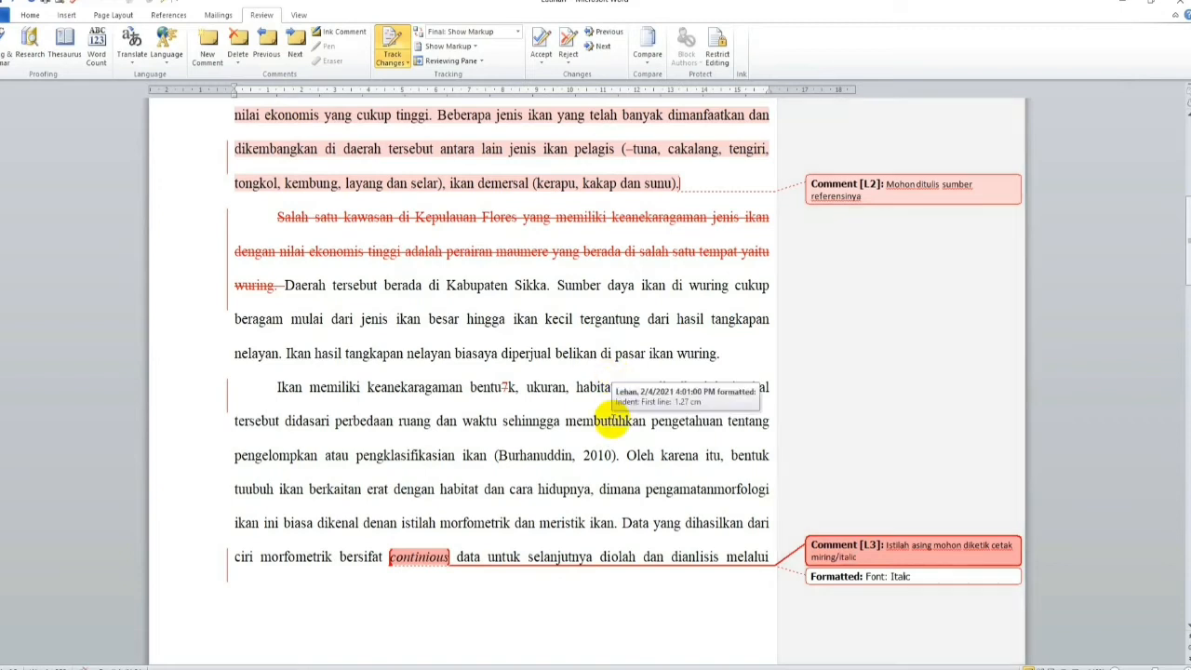
Step: Italicize the word "discrete" in the line before "(Turan, 1999)"
scroll(614, 420, down, 1)
scroll(613, 420, down, 2)
scroll(652, 466, down, 1)
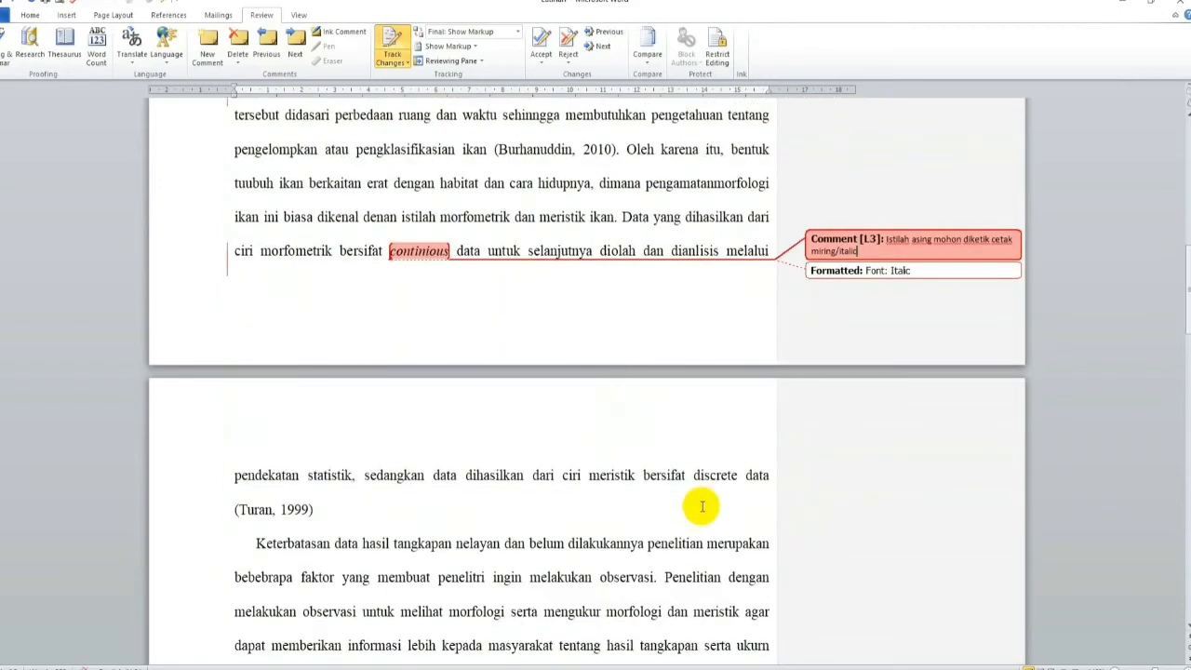
drag(695, 476, 740, 475)
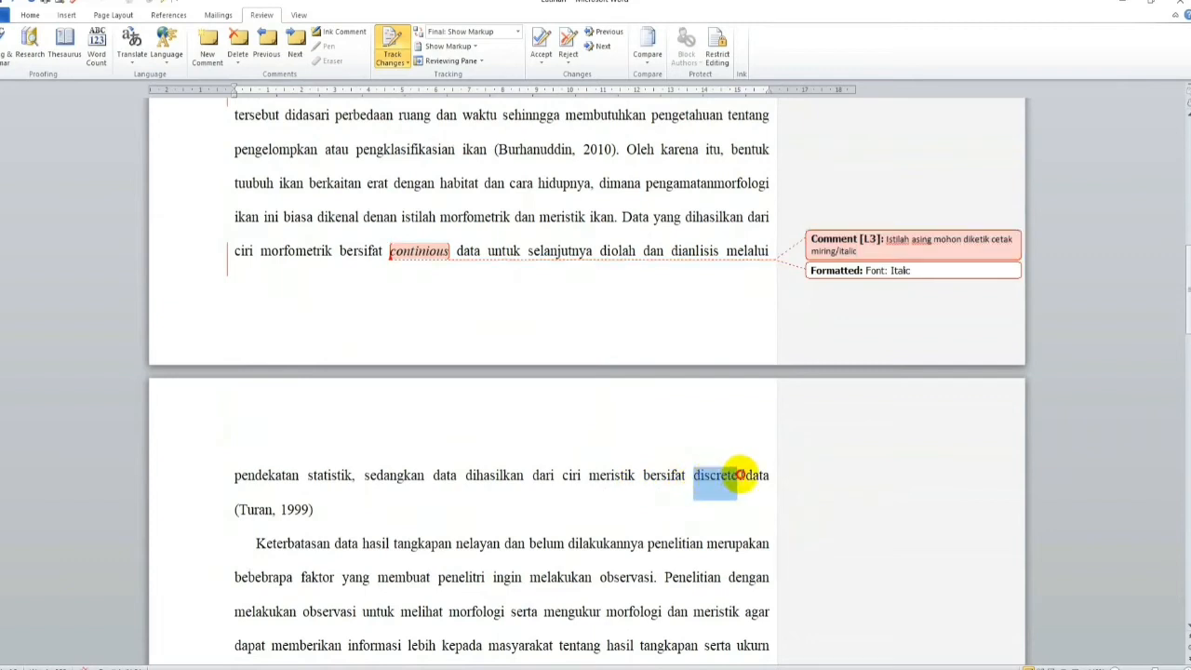
click(34, 16)
click(95, 56)
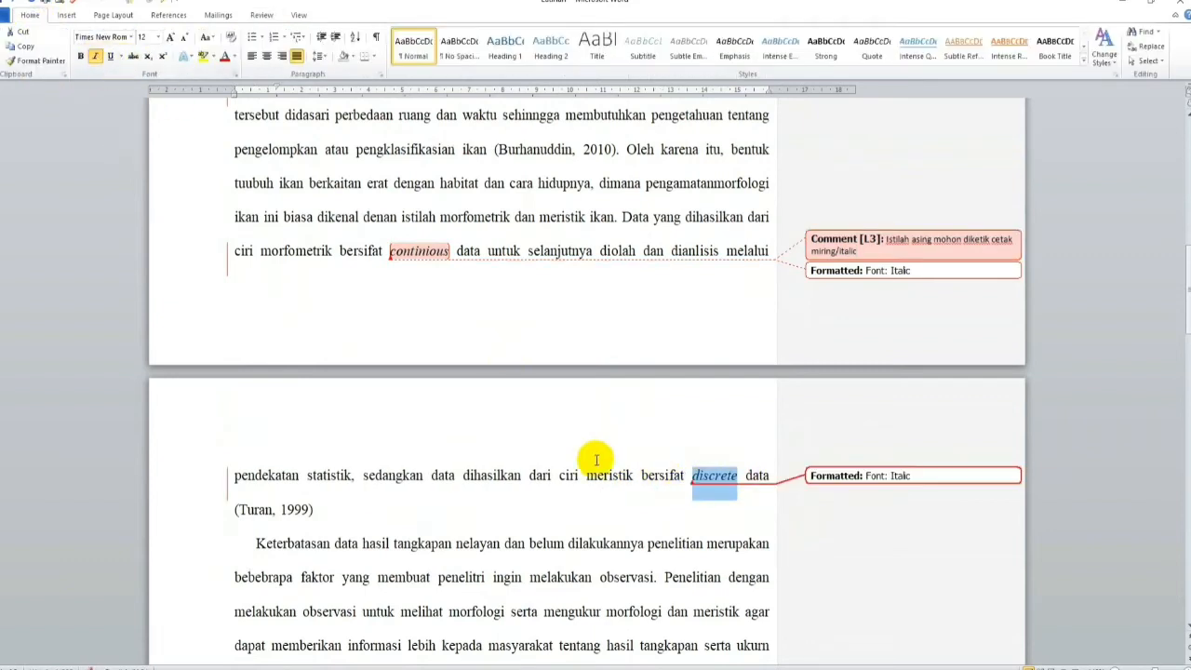
Step: Delete the empty lines between the paragraph ending "tubuh ikan di wuring." and the heading "1.2 Rumusan Masalah" as a tracked change
scroll(324, 444, down, 3)
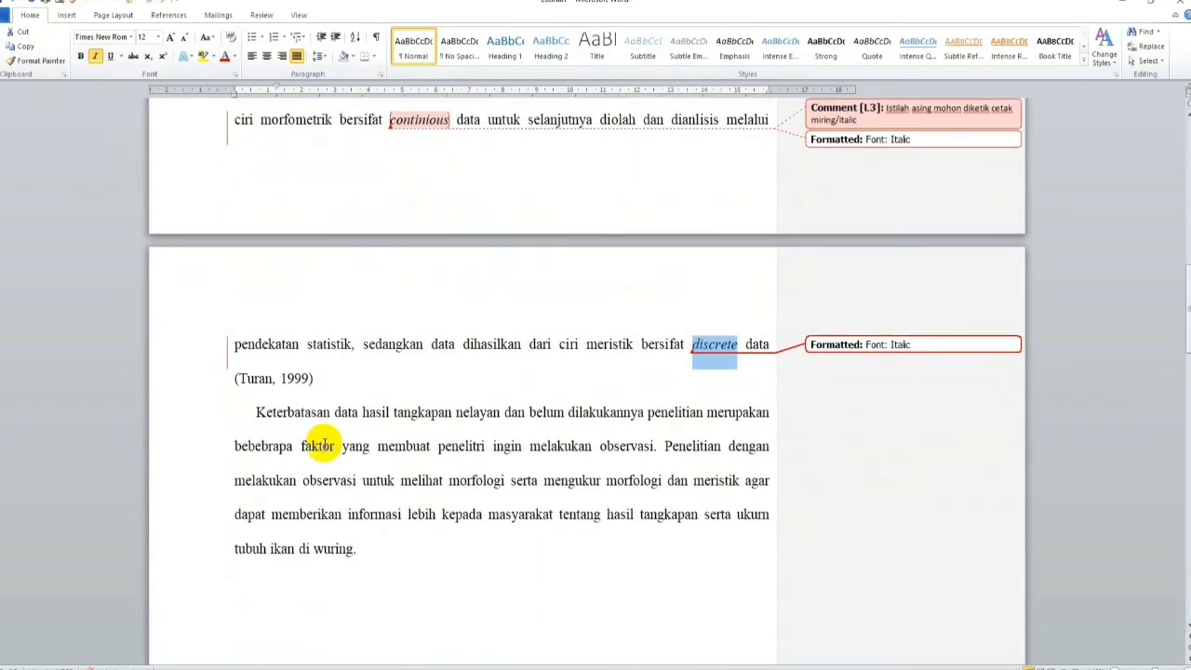
scroll(321, 444, up, 2)
scroll(321, 443, down, 2)
scroll(325, 443, up, 3)
scroll(325, 444, up, 6)
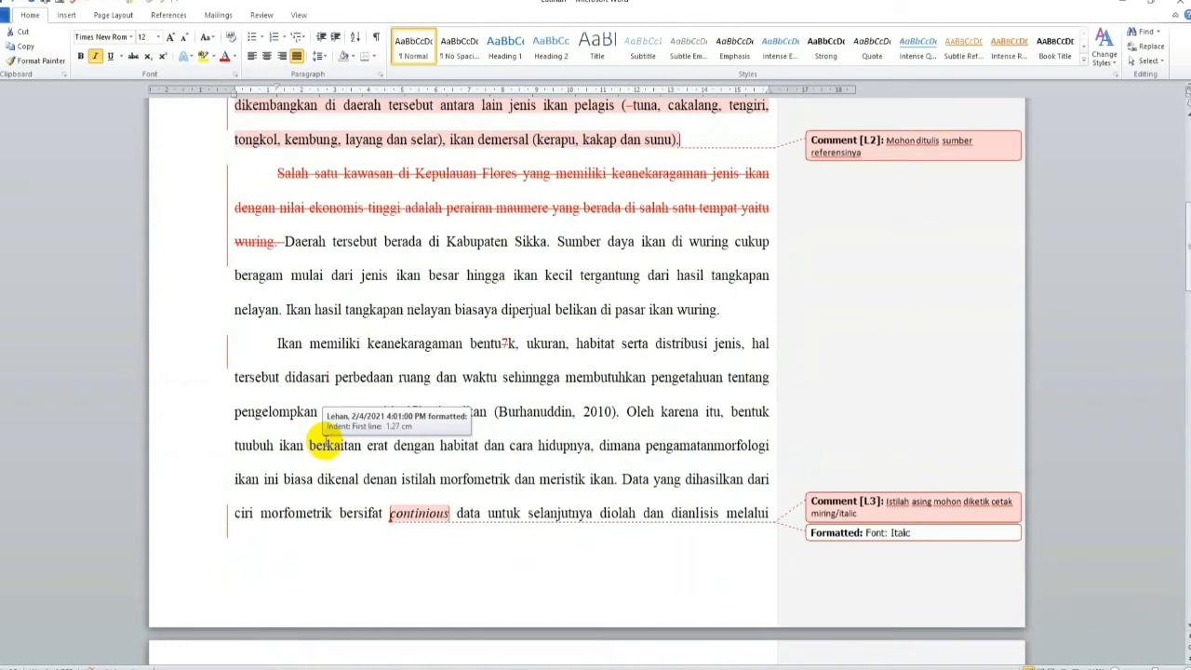
scroll(325, 444, down, 12)
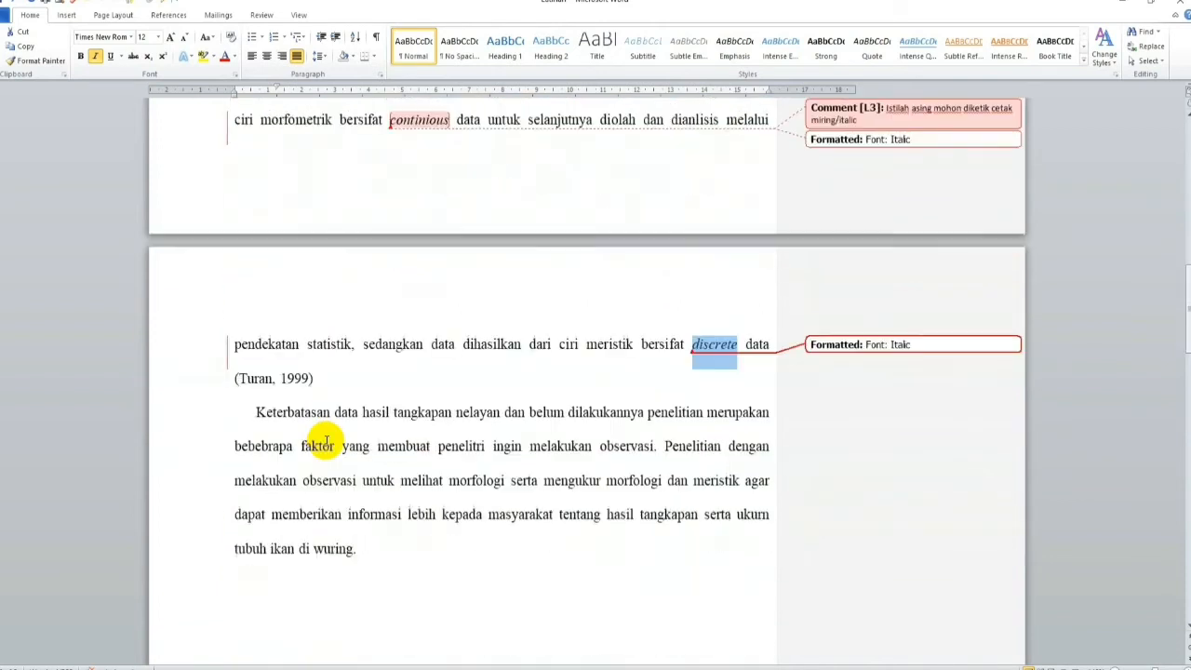
scroll(325, 441, down, 2)
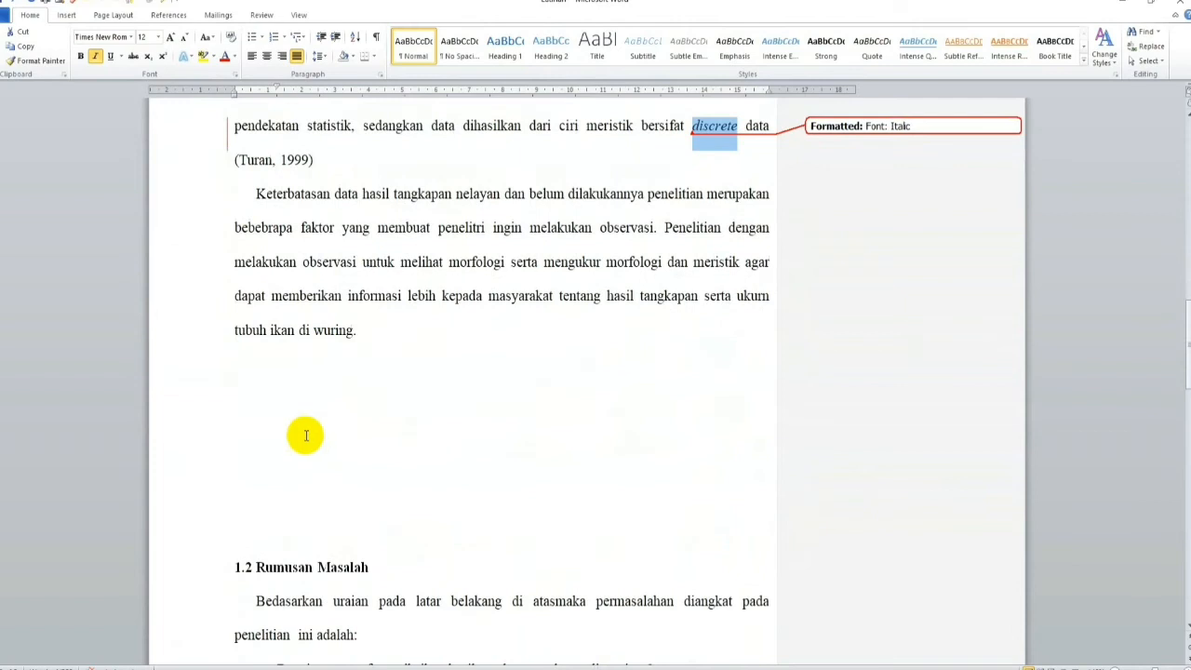
drag(241, 359, 307, 509)
key(Delete)
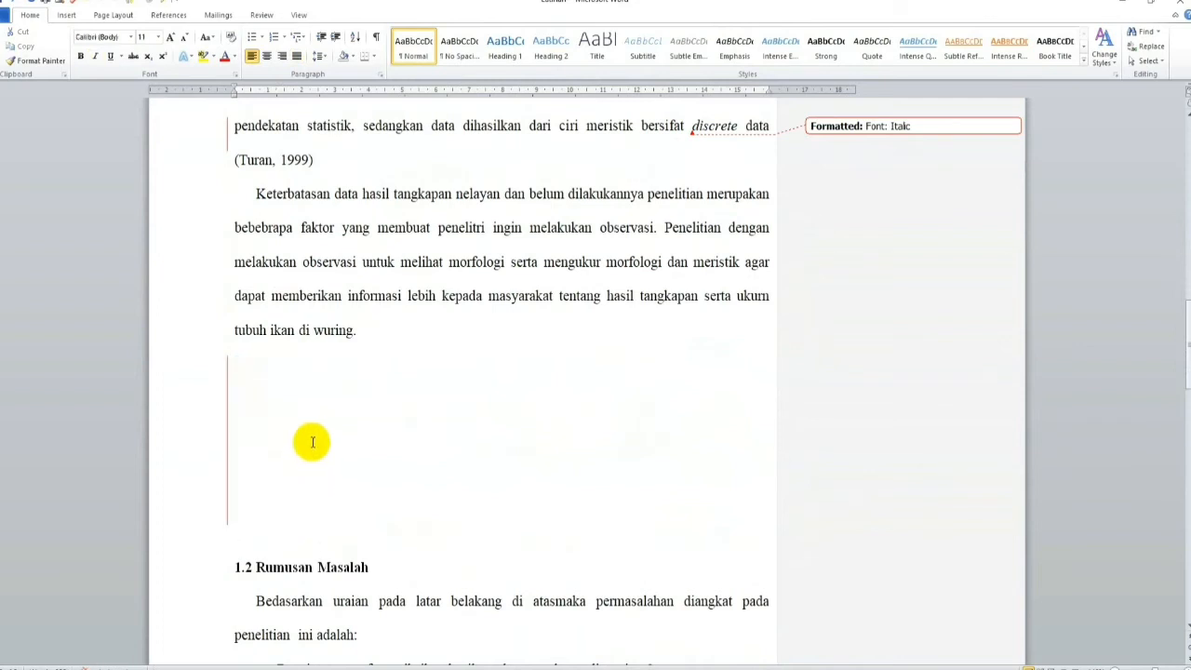
Step: Insert the comment "Mohon perhatikan jarak antar paragraf" at the blank line above the heading "1.2 Rumusan Masalah"
click(262, 15)
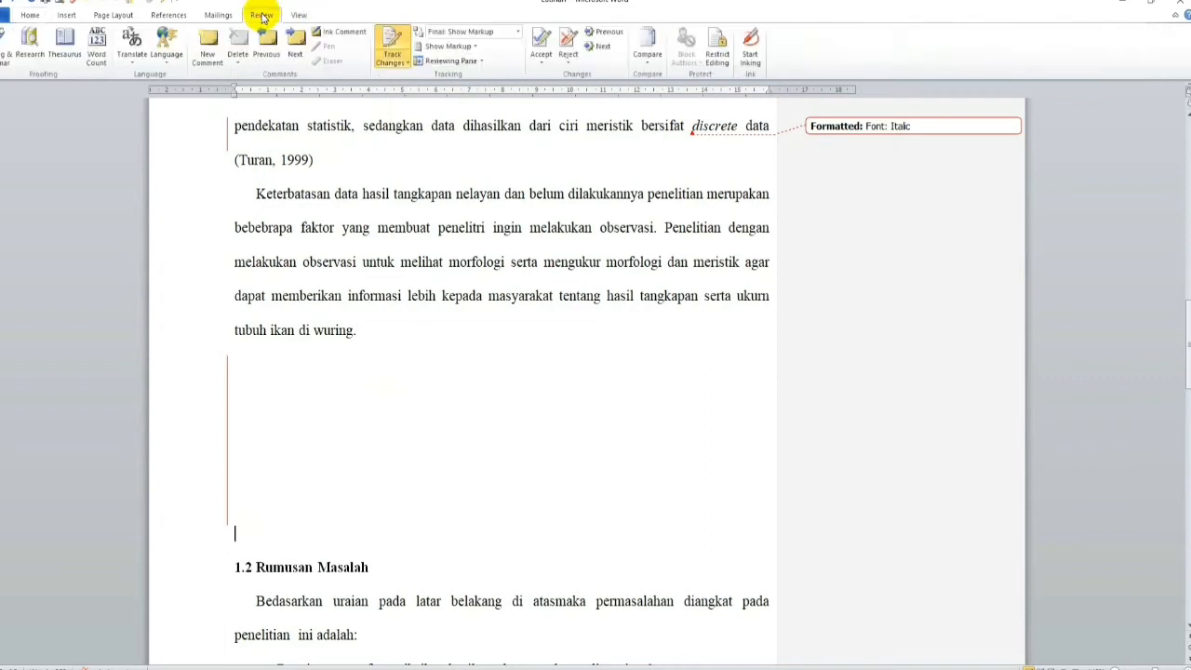
click(206, 57)
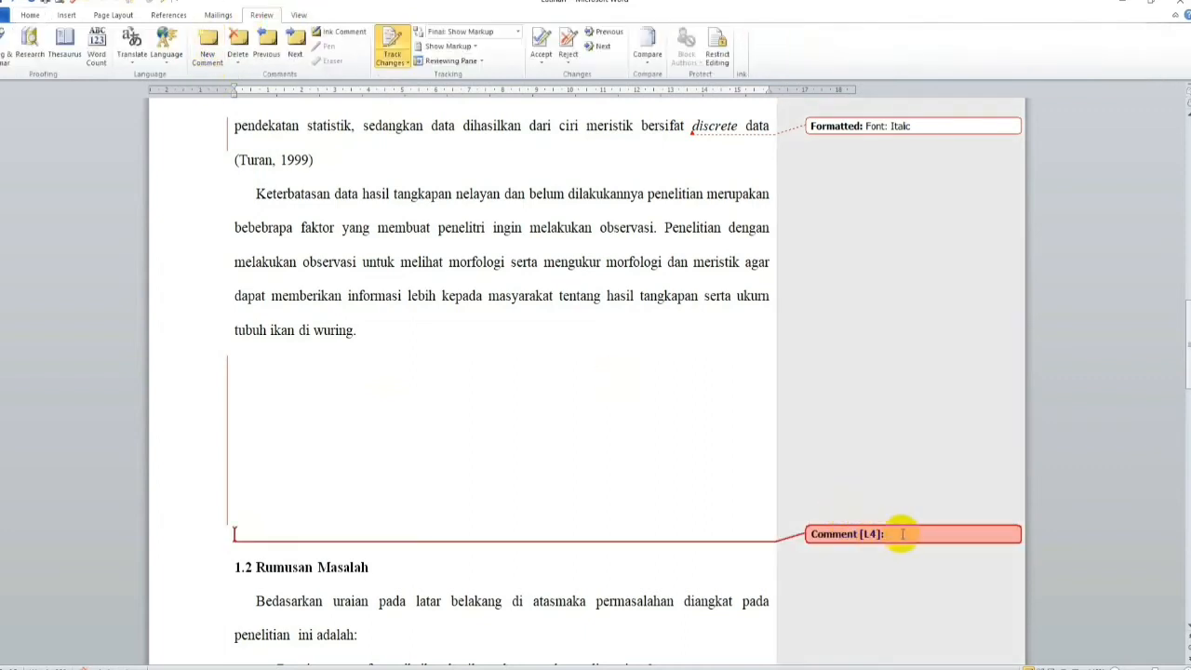
text(Mohon perhatikan jarak an)
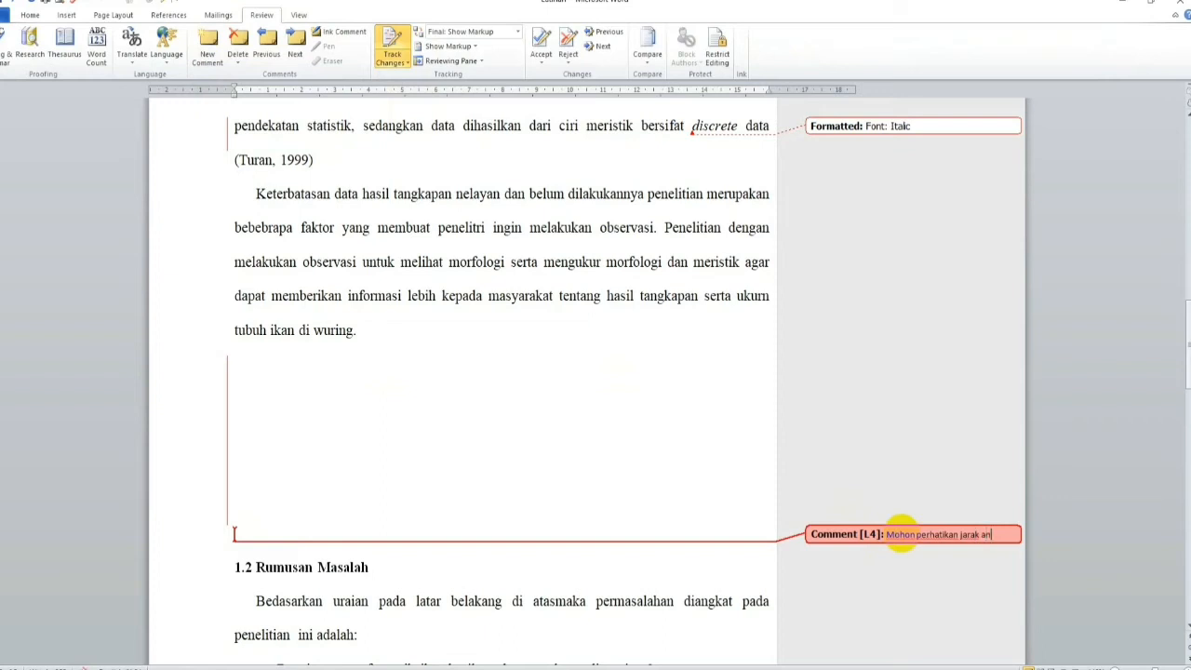
text(tar paragraf)
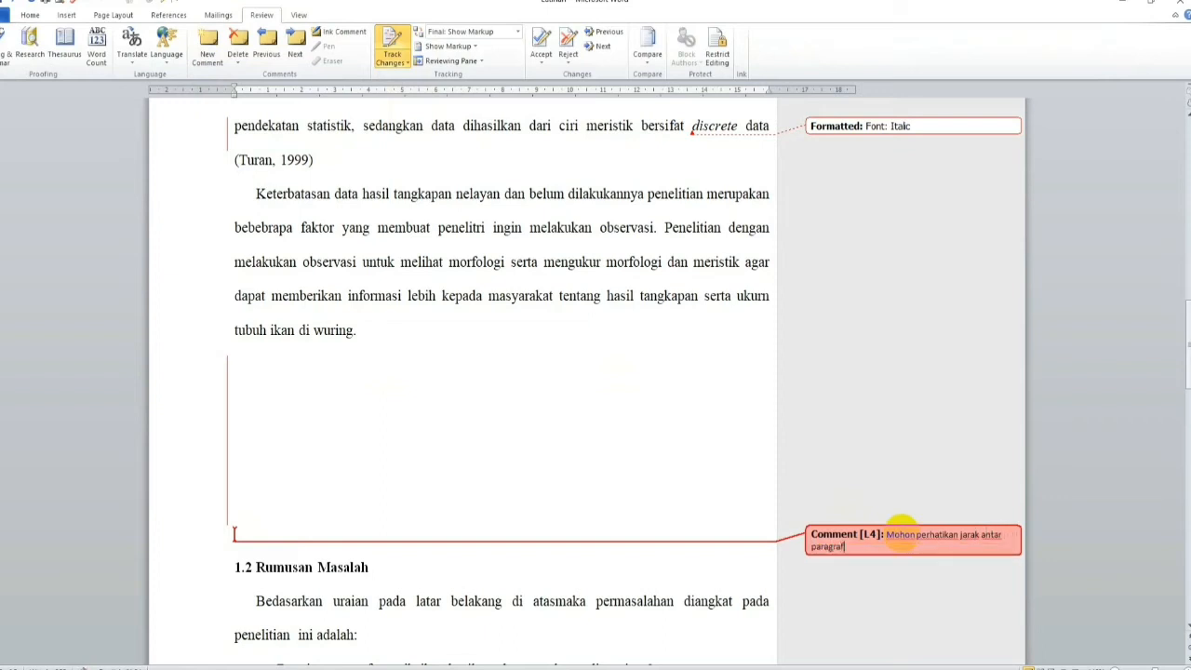
Step: Replace the indent of the paragraph starting "Bedasarkan uraian" under 1.2 Rumusan Masalah with a 1.27 cm first-line indent
scroll(631, 385, down, 3)
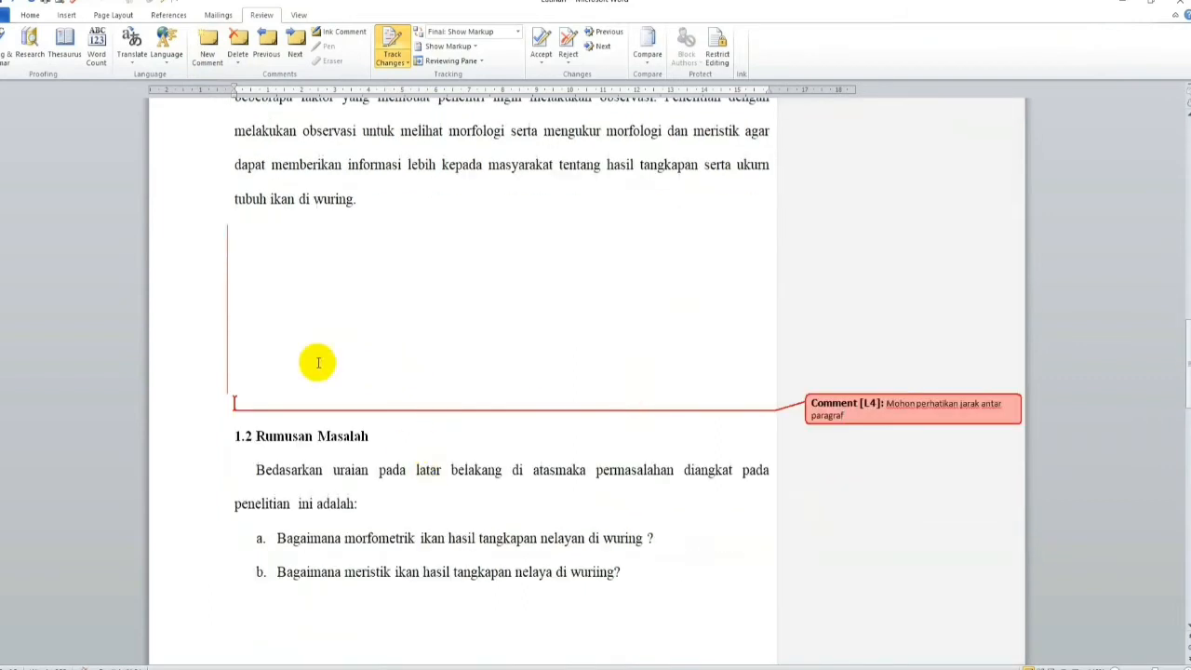
click(256, 469)
key(BackSpace)
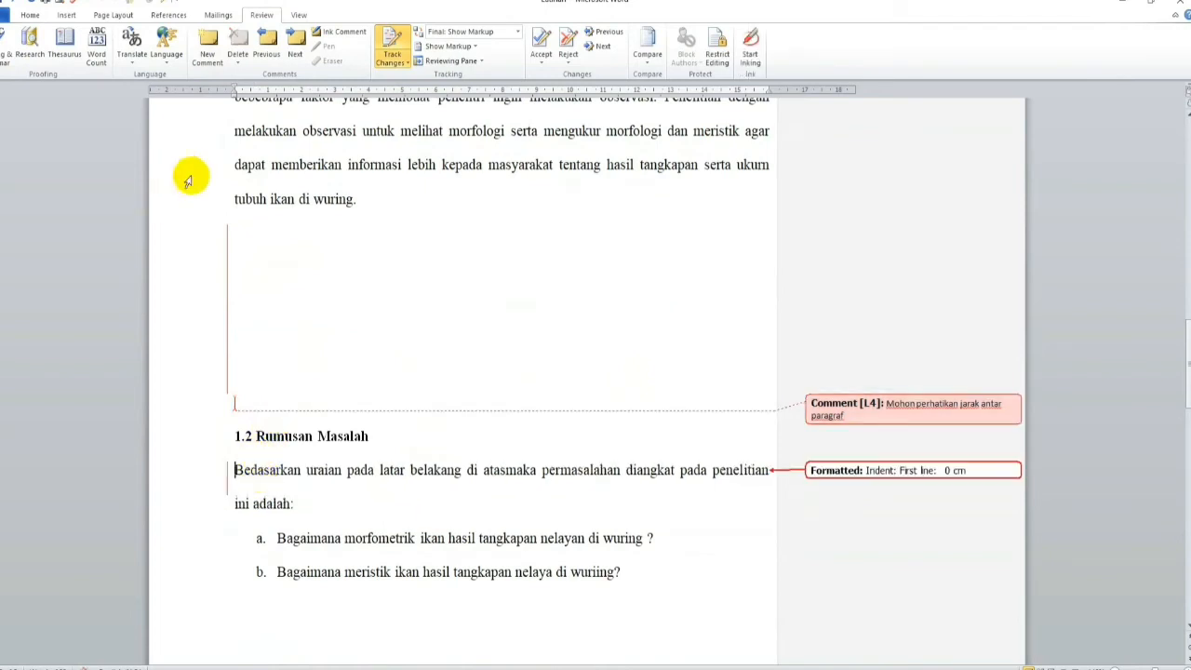
click(30, 15)
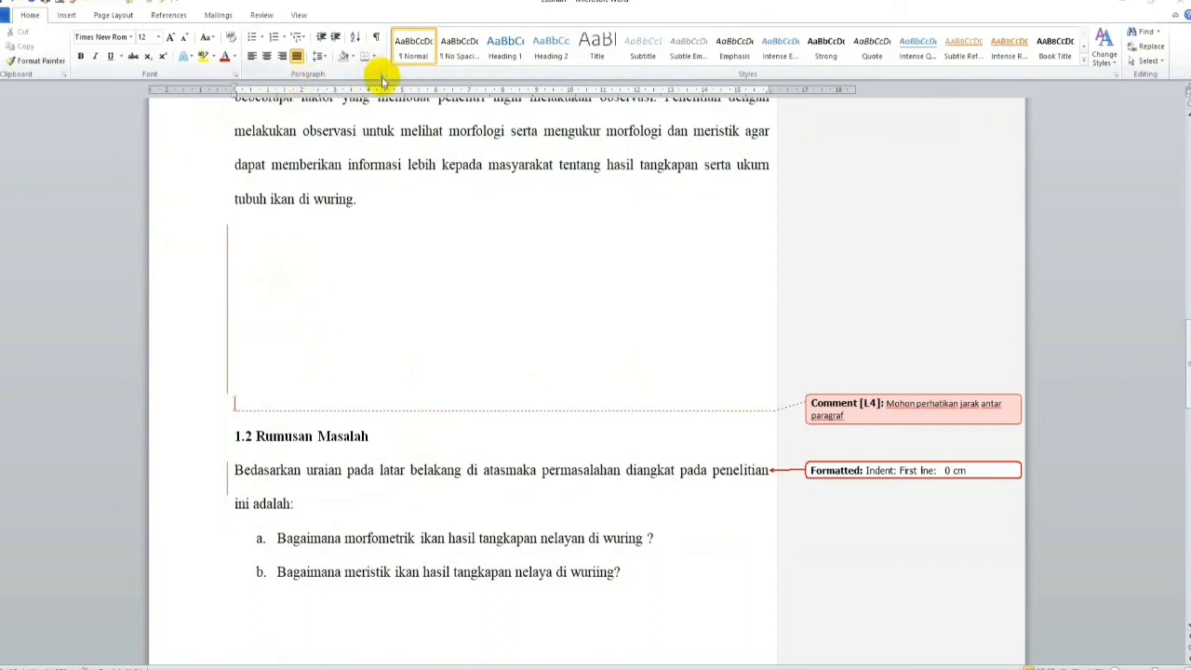
click(375, 75)
click(303, 294)
click(292, 313)
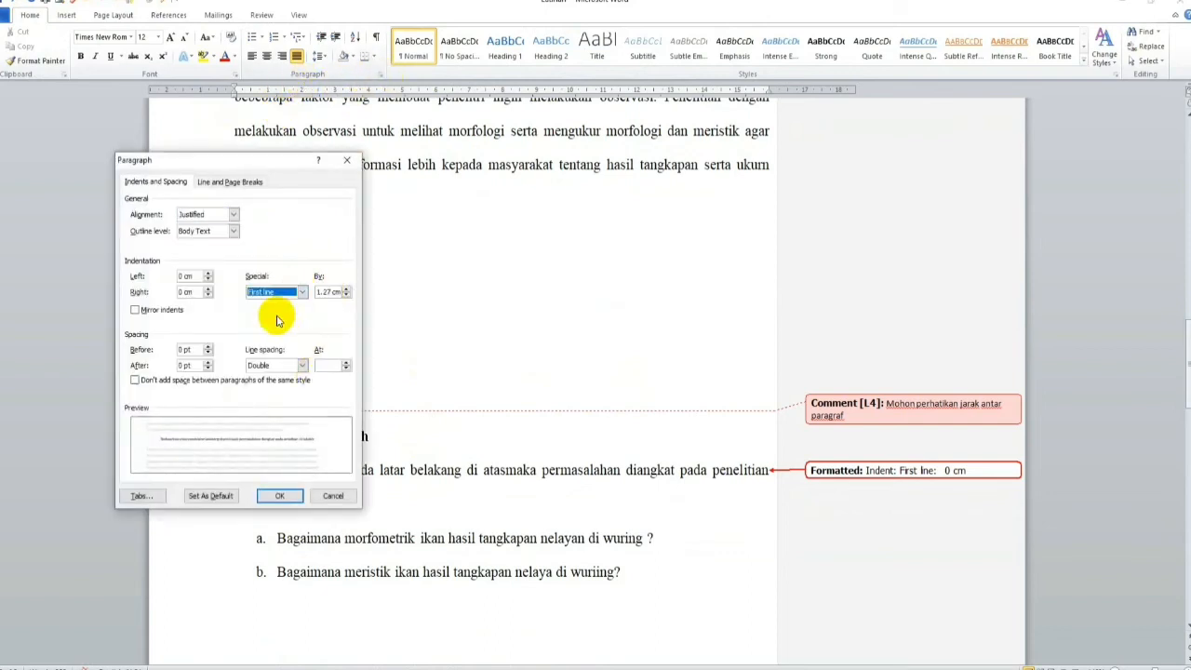
click(282, 488)
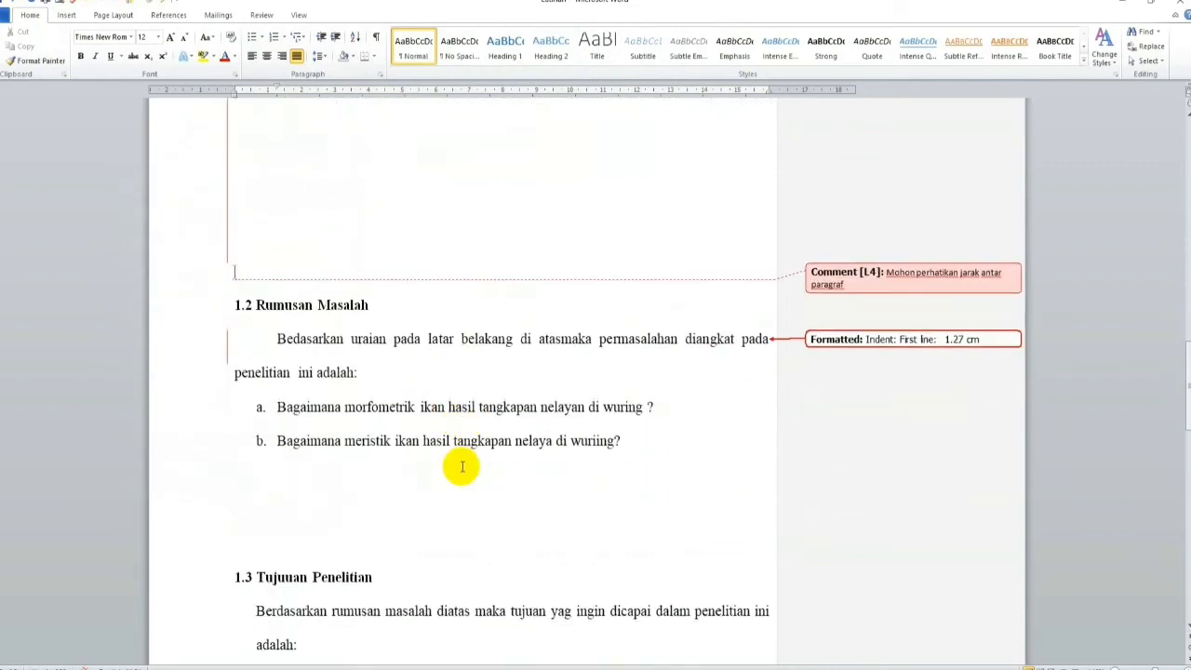
Step: Delete the extra "i" in "wuriing" in item b and attach the comment "Apakah semua ikan yang ada diwuring diteliti?" to that item
click(594, 440)
key(Delete)
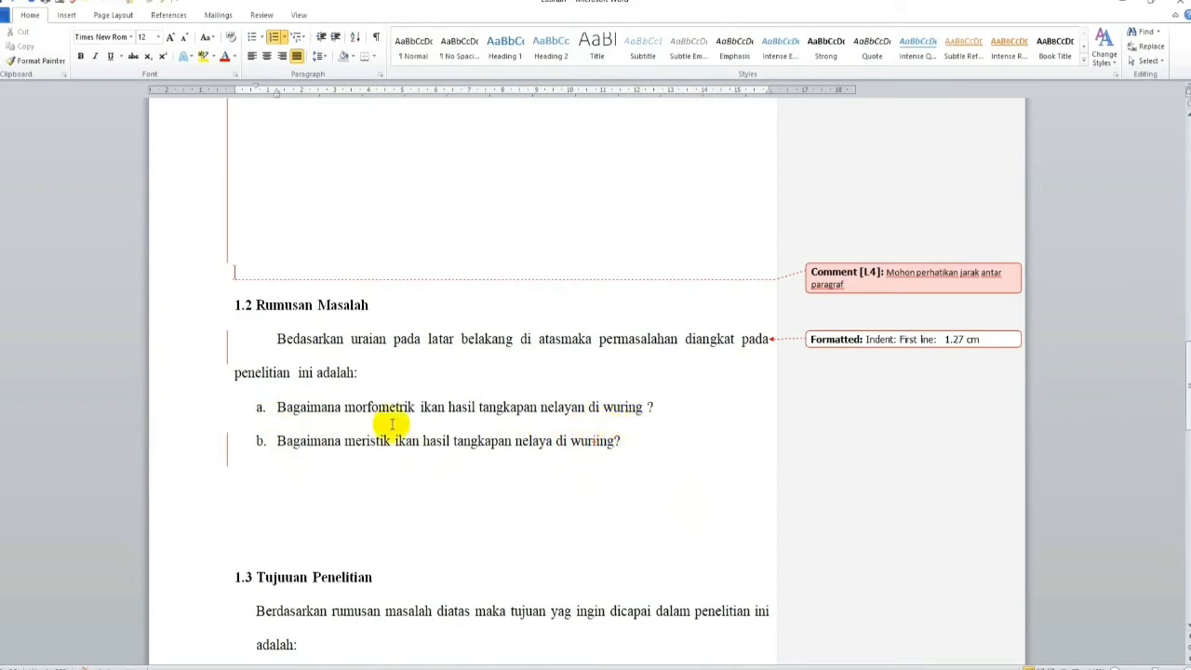
drag(277, 454, 622, 440)
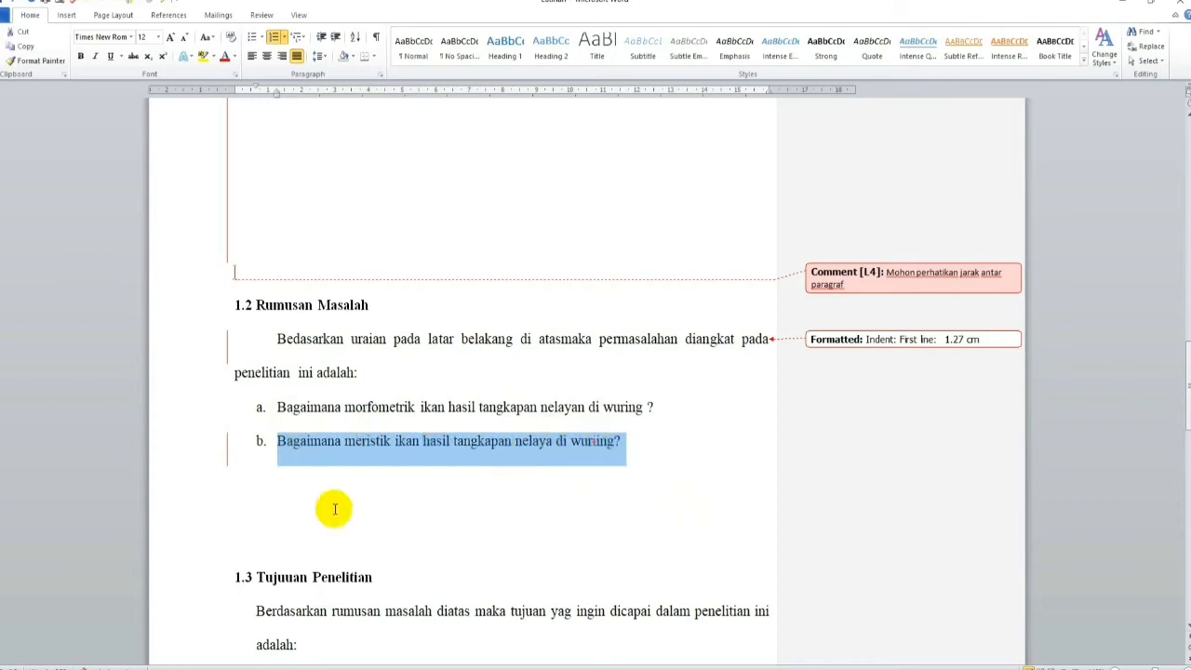
click(264, 14)
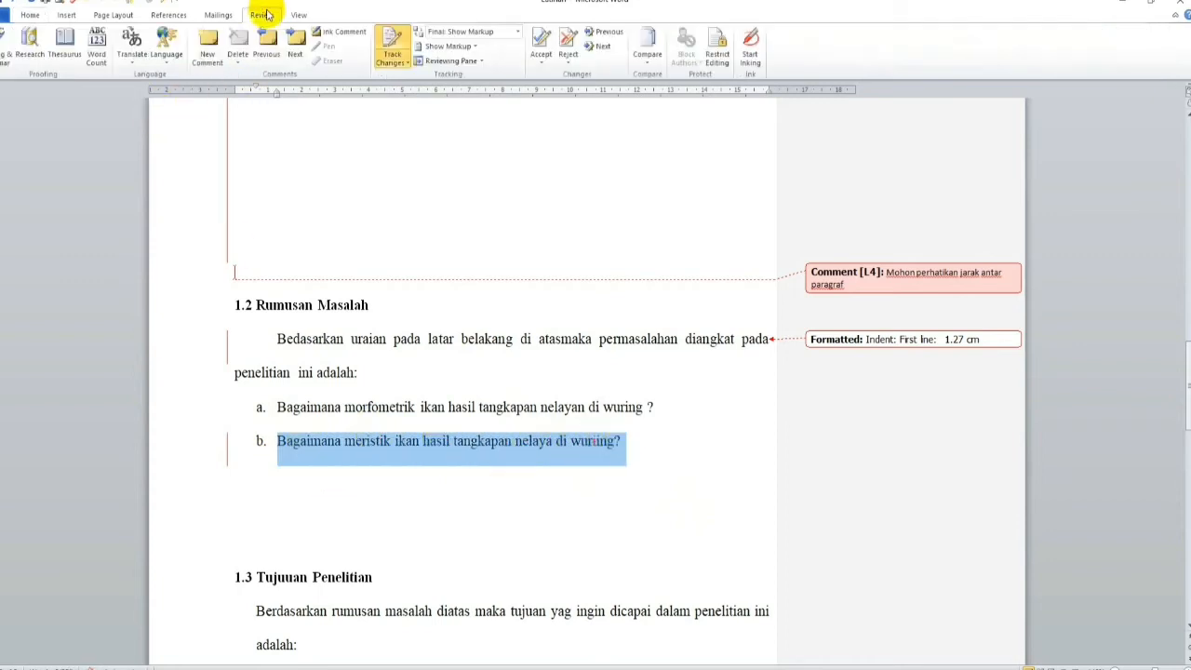
click(208, 48)
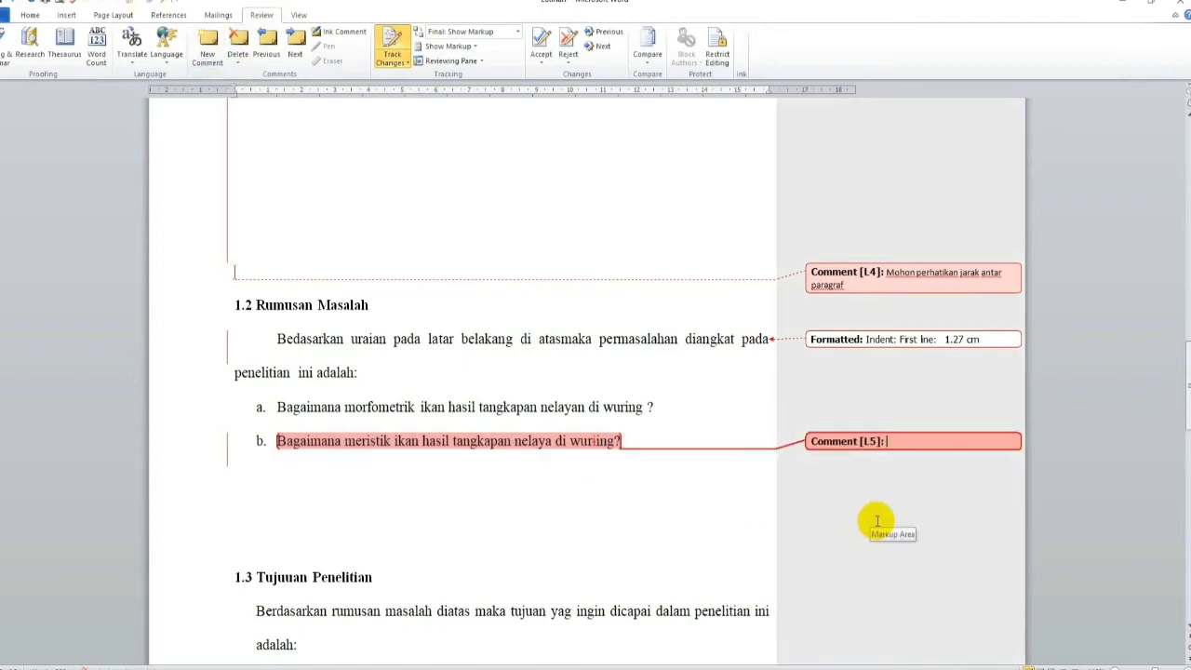
text(Apakah semua)
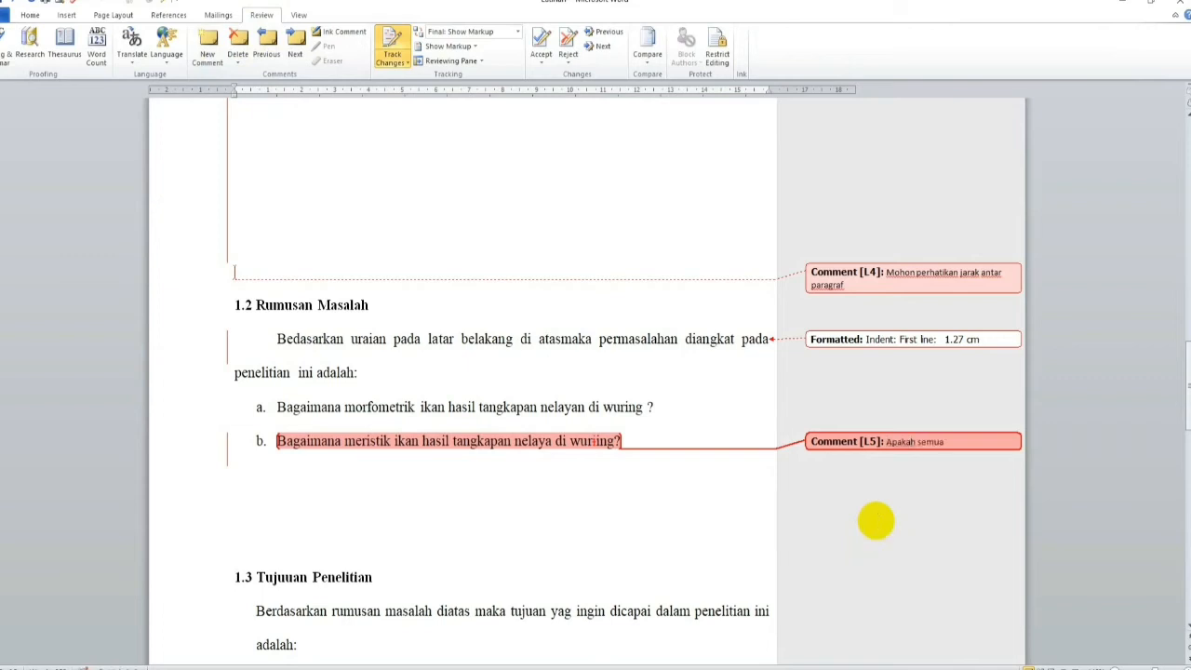
text( ikan yang ada diwuring diteliti?)
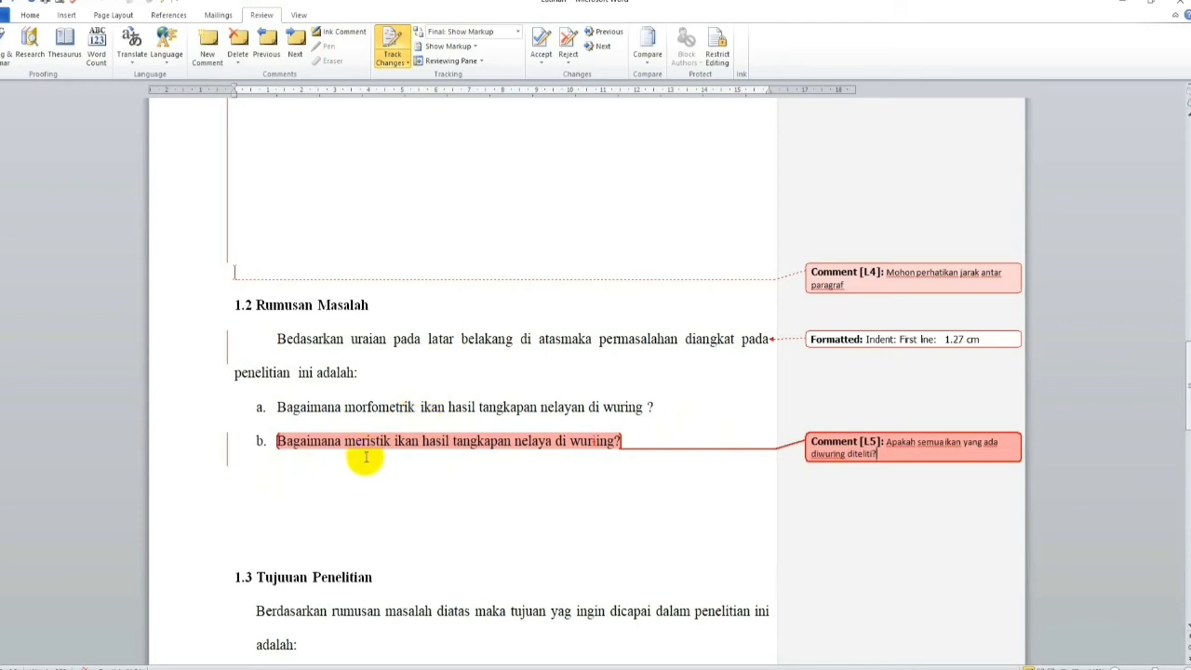
Step: Look back over the tracked changes and comments from section 1.2 up to the chapter title "BAB 1"
scroll(466, 429, up, 1)
scroll(466, 429, up, 5)
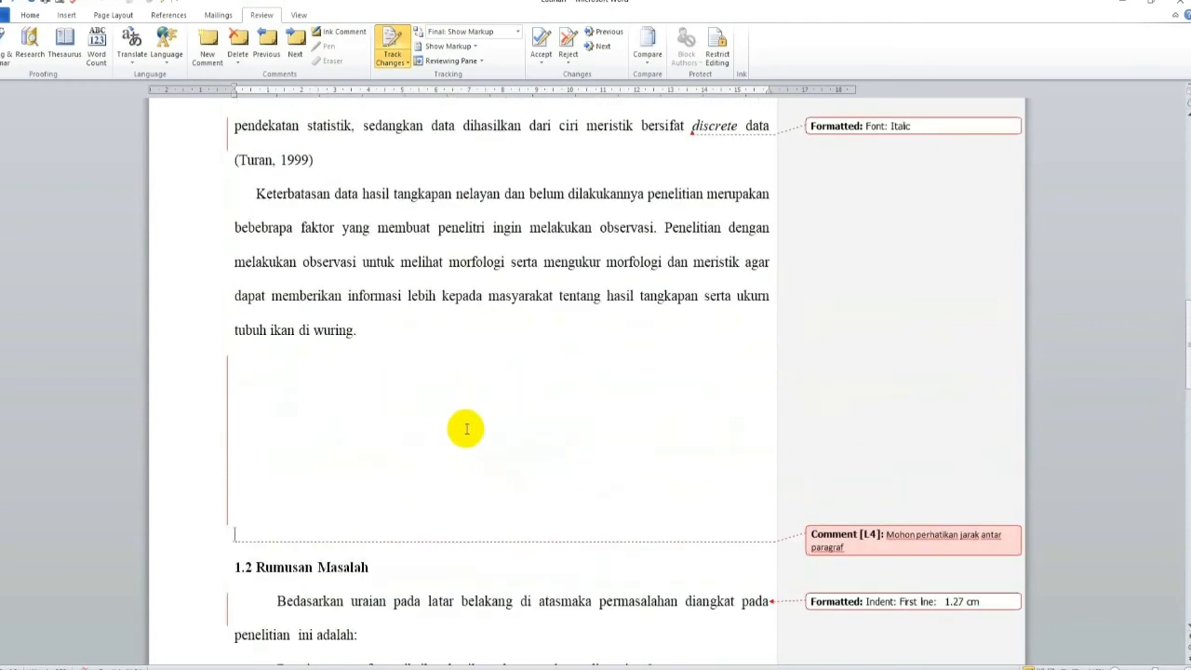
scroll(466, 429, up, 17)
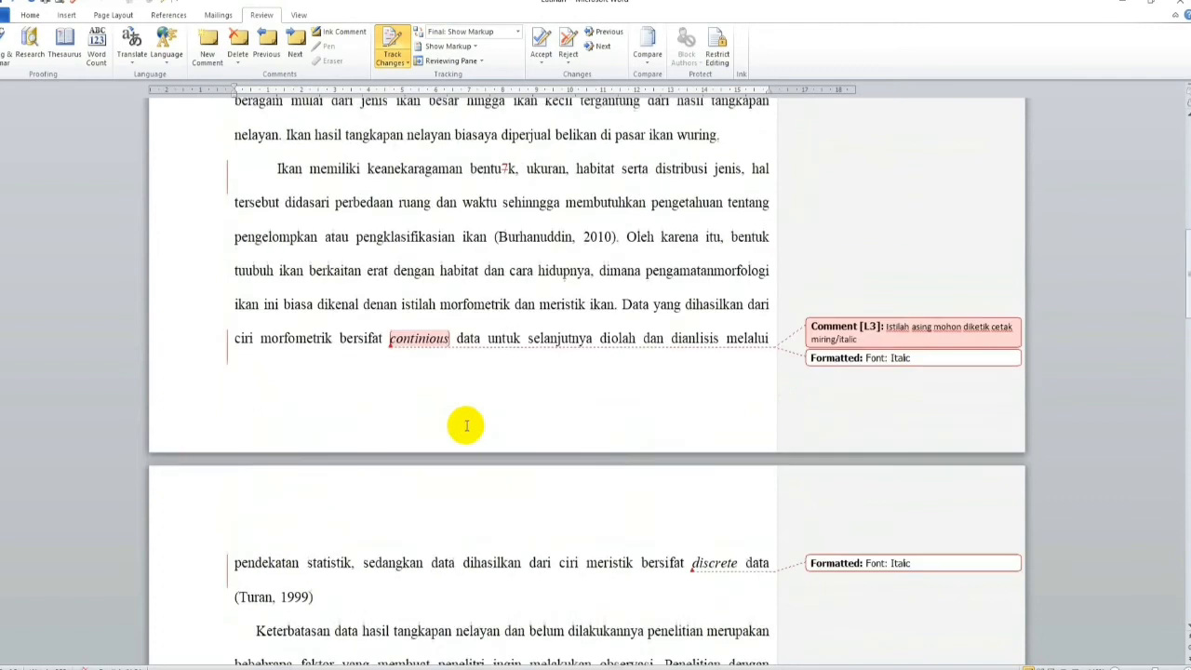
scroll(466, 426, up, 9)
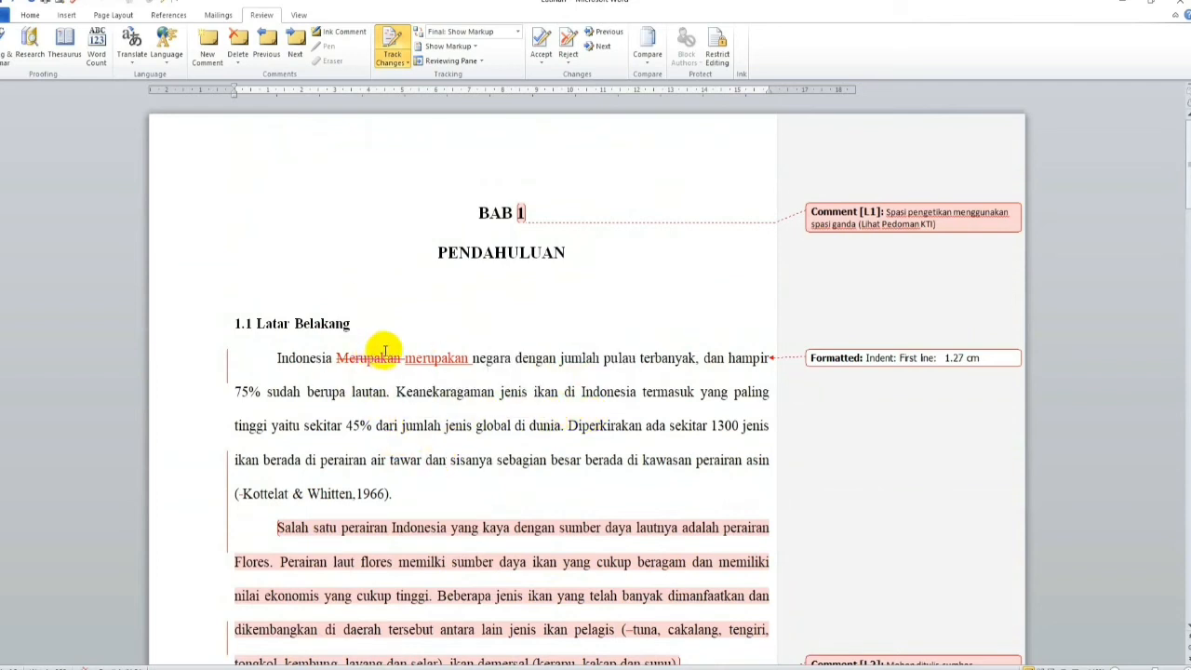
mouse_move(385, 350)
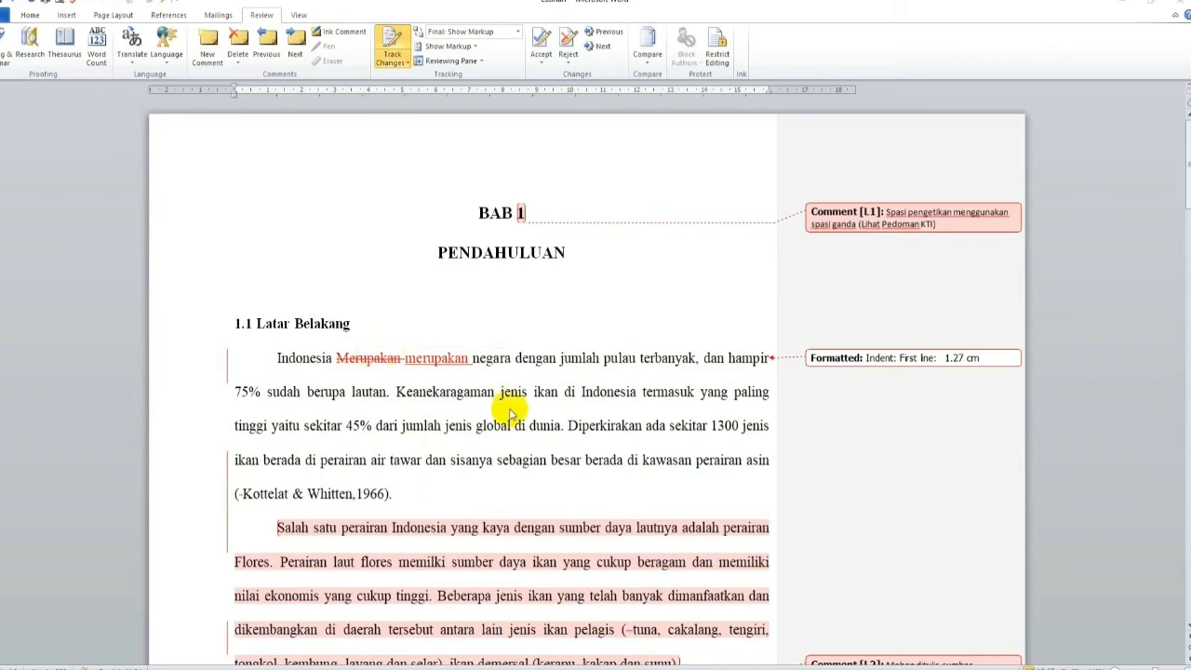
key(F12)
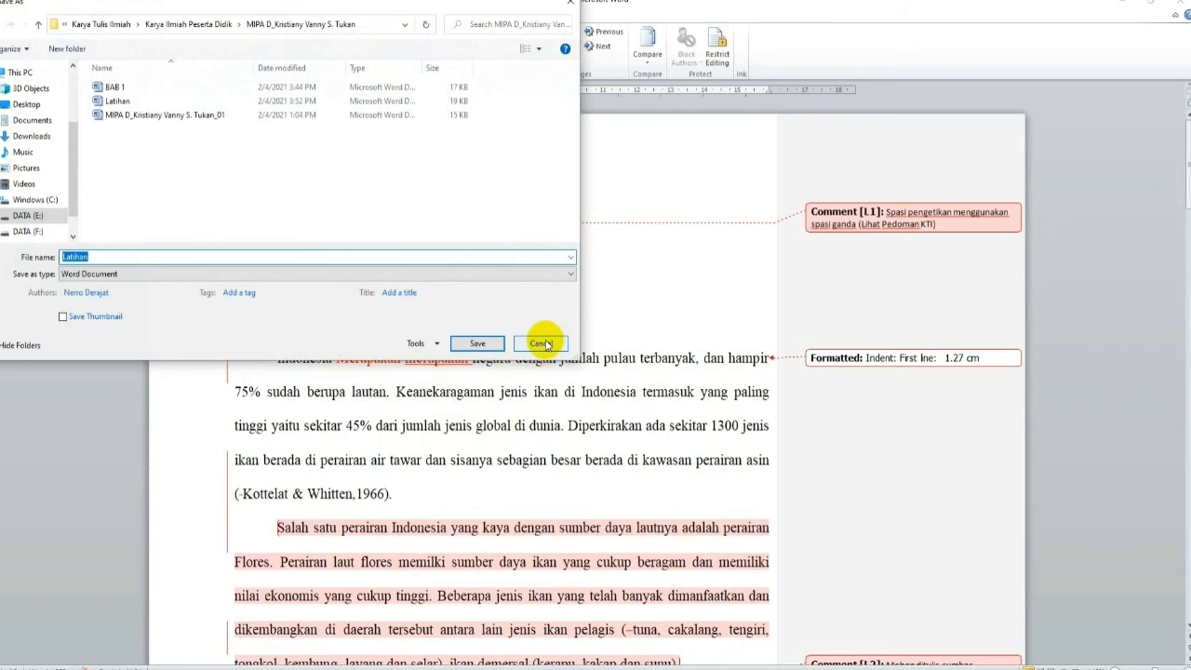
click(543, 343)
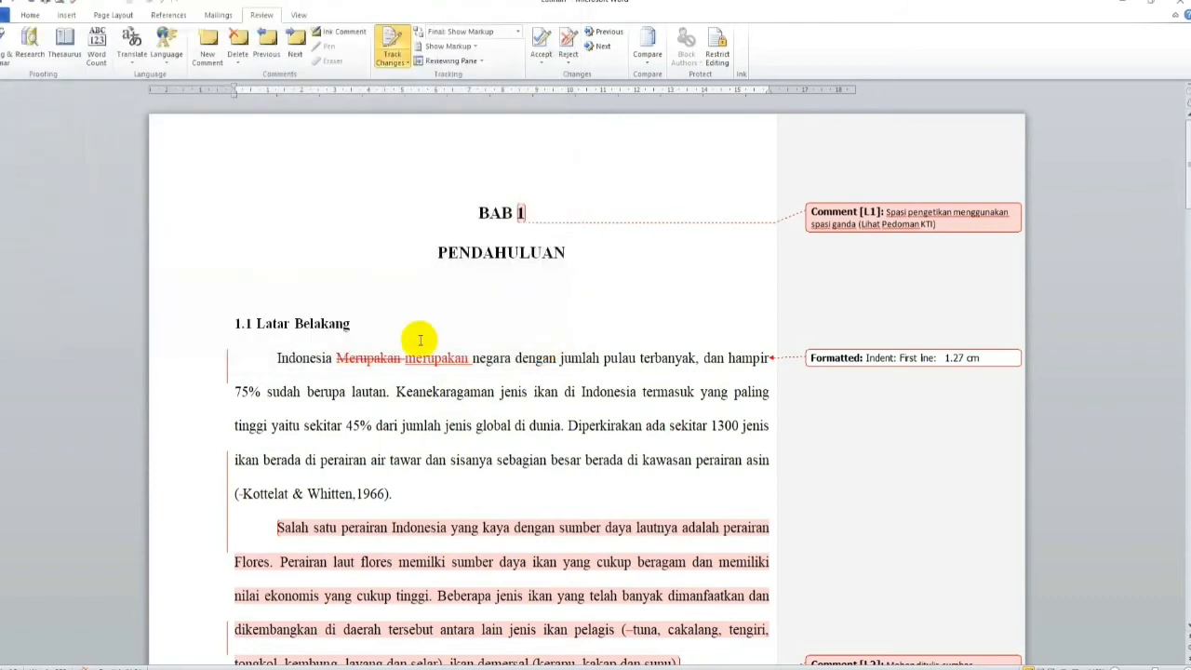
Step: Save the corrected document as a Word document named "BAB 1 New" and close it
click(30, 16)
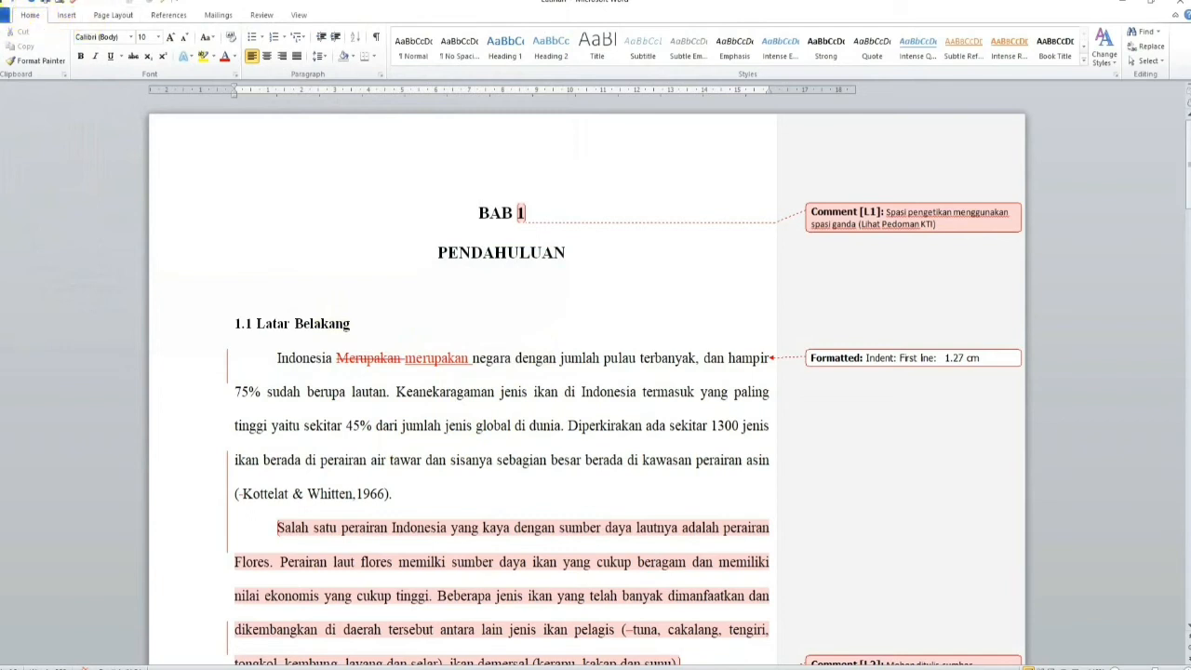
click(1, 2)
click(254, 168)
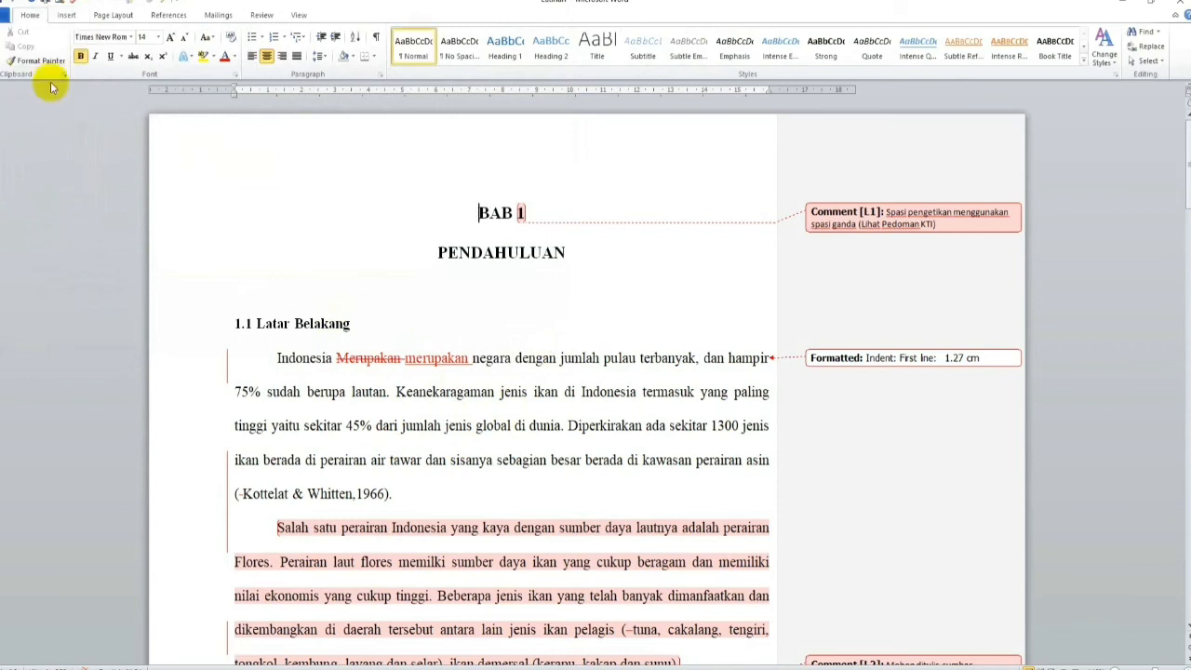
click(4, 15)
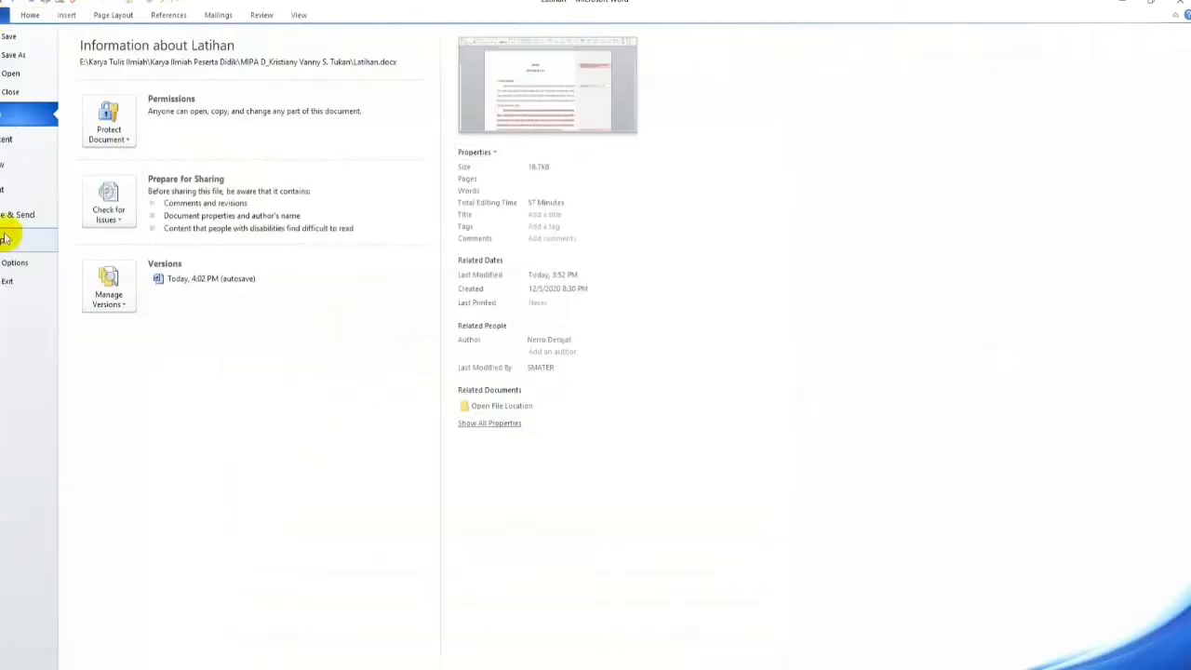
click(13, 54)
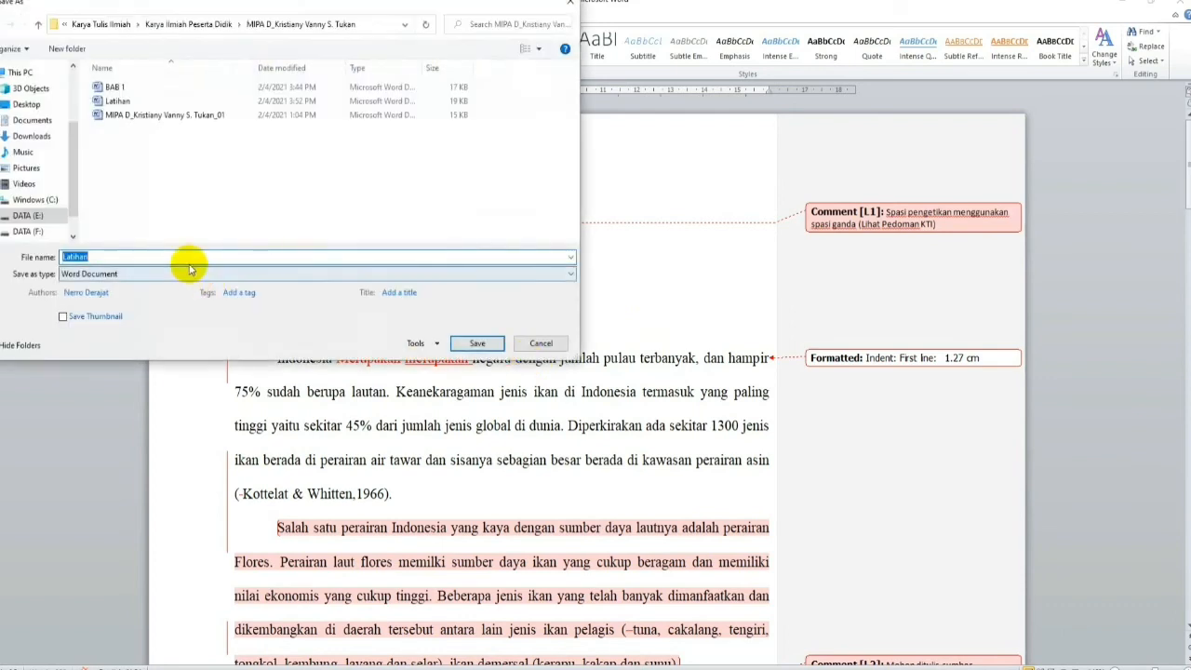
text(BAB)
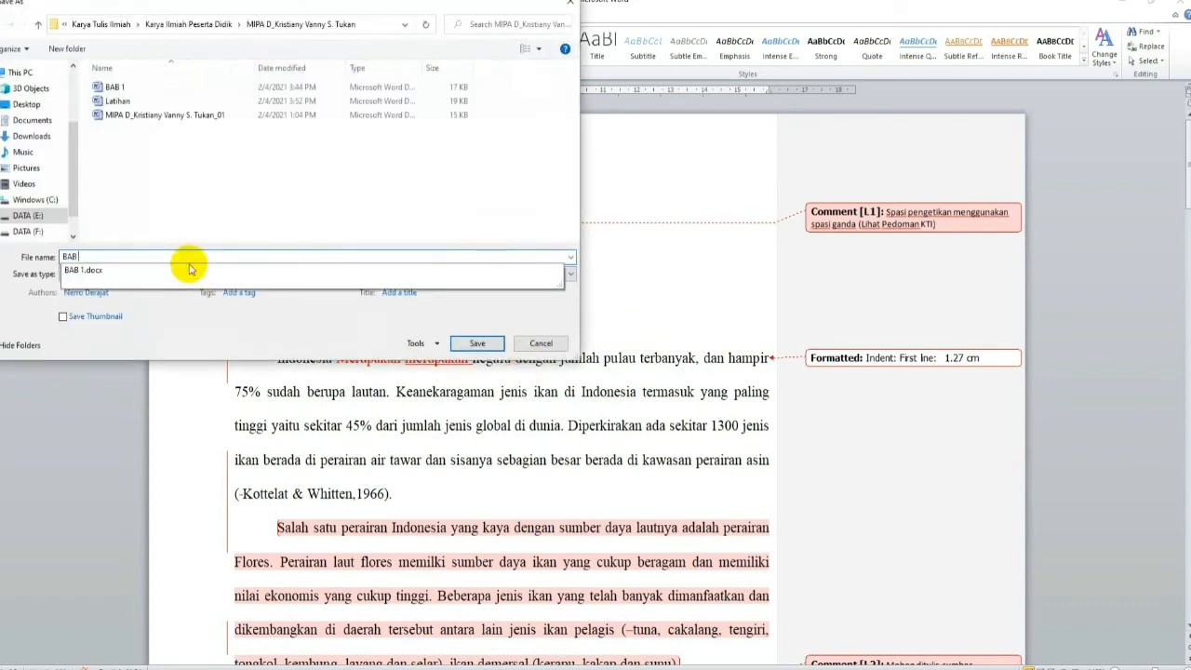
text( 1 New)
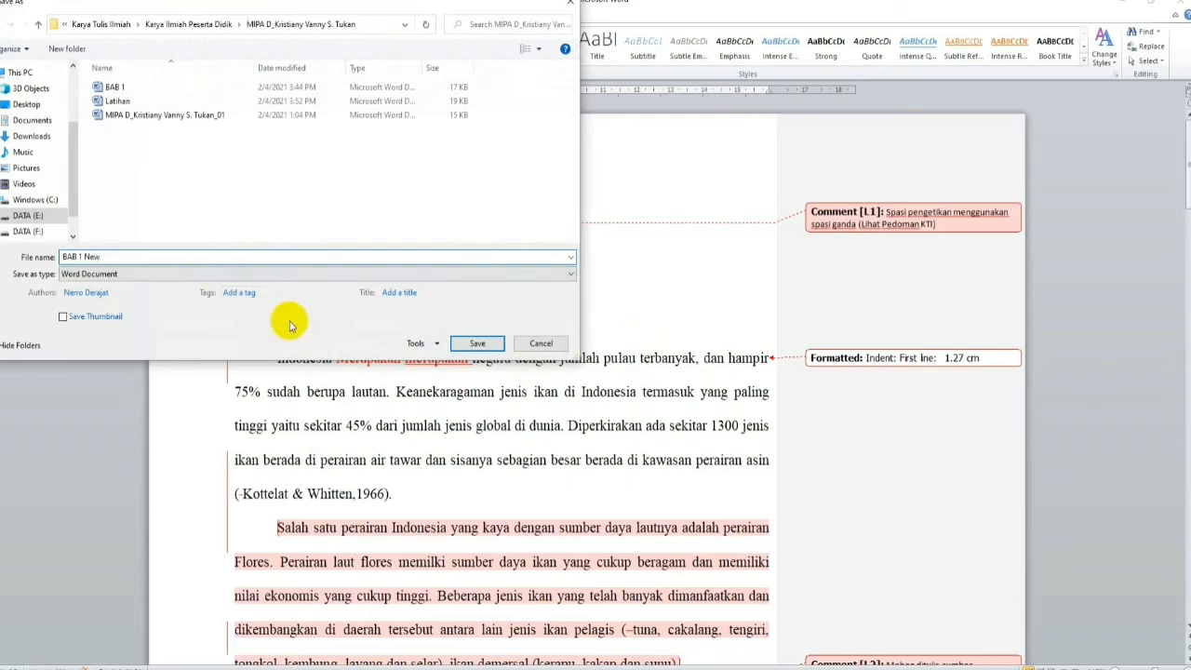
click(480, 343)
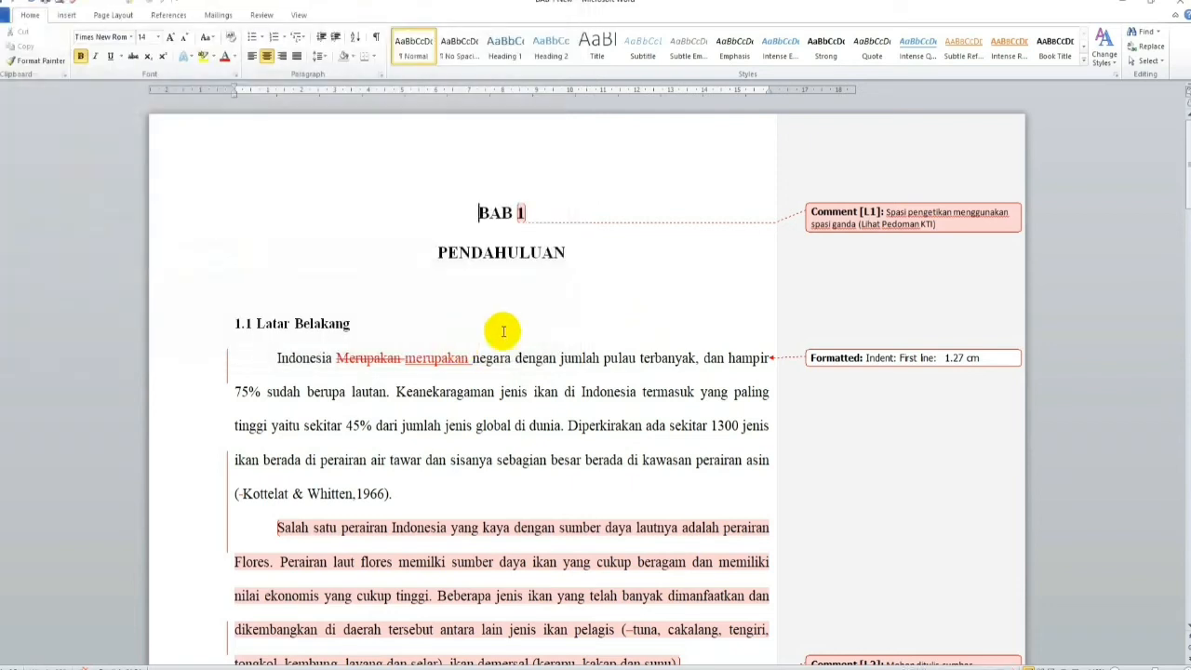
click(503, 327)
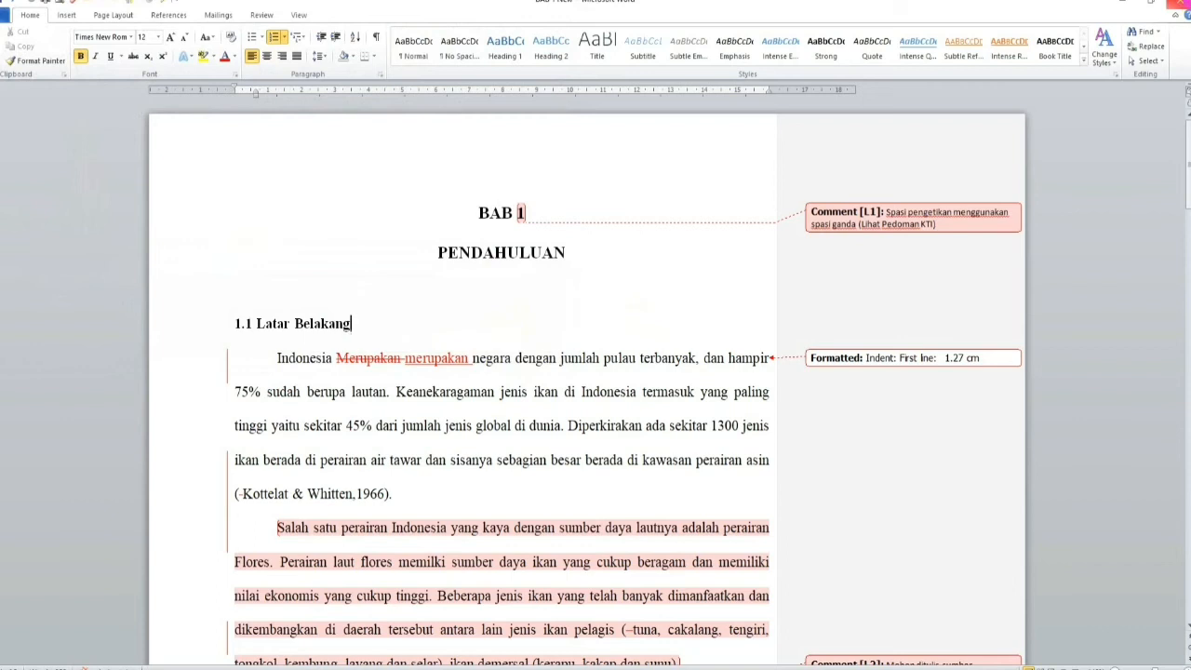
click(1179, 4)
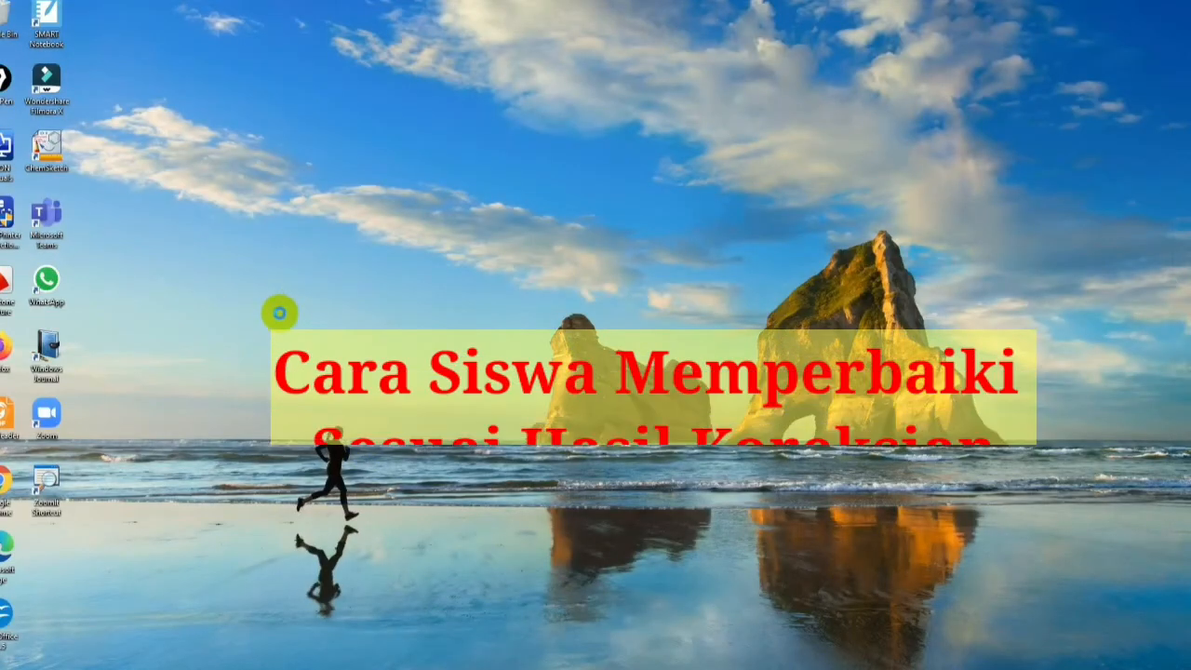
Step: Switch to the student's work folder in File Explorer and open the document "BAB 1 New"
right_click(276, 313)
click(245, 327)
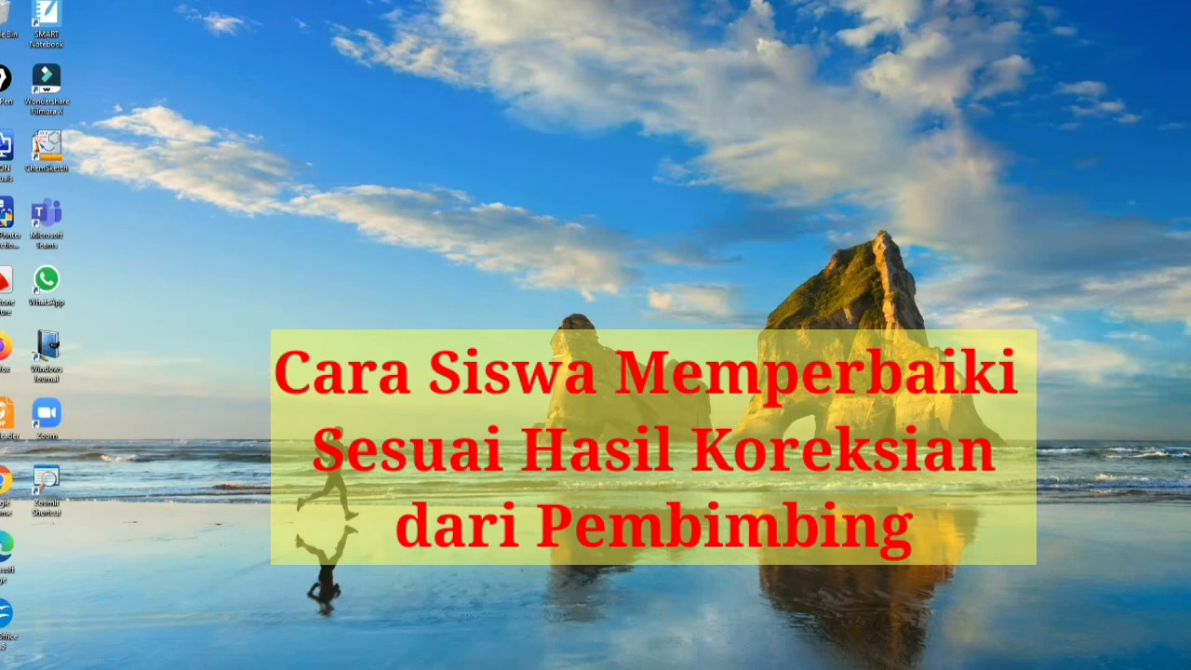
mouse_move(177, 669)
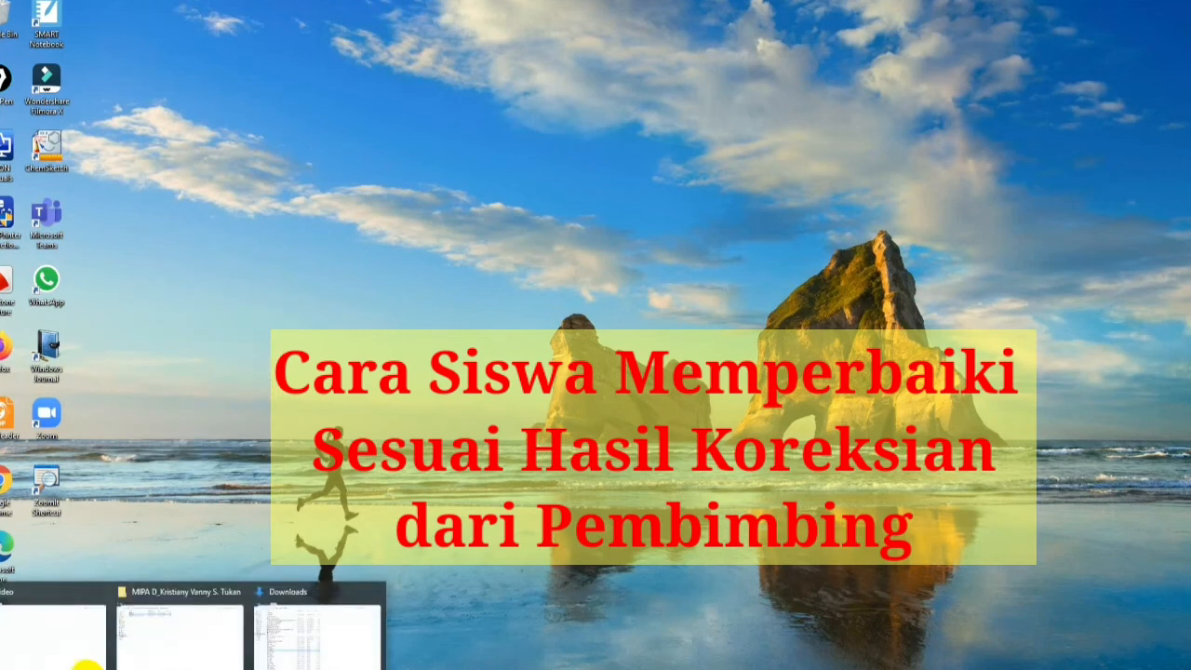
click(158, 638)
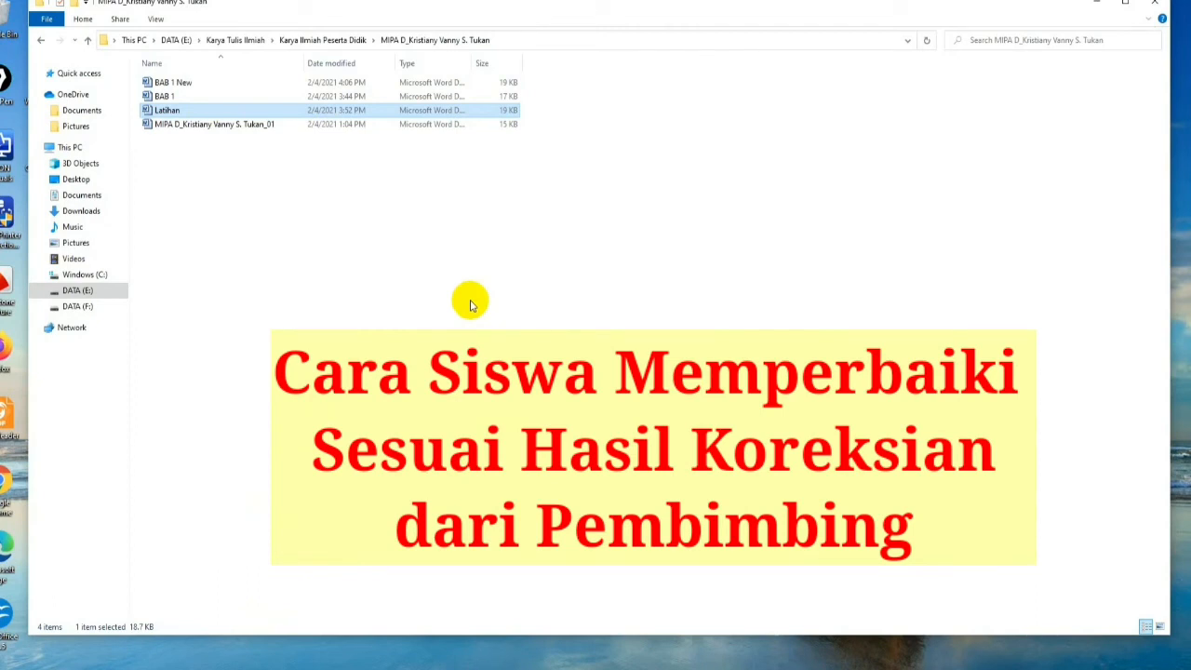
click(173, 84)
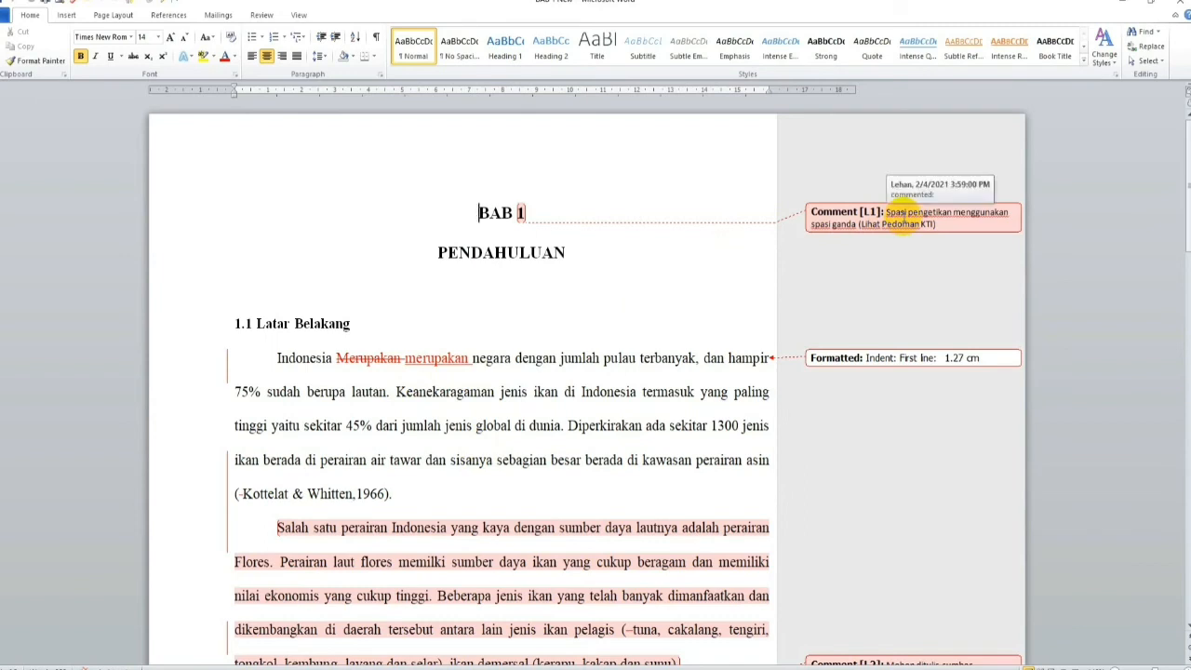
Step: Delete the comment about double spacing attached to the chapter title "BAB 1"
click(905, 212)
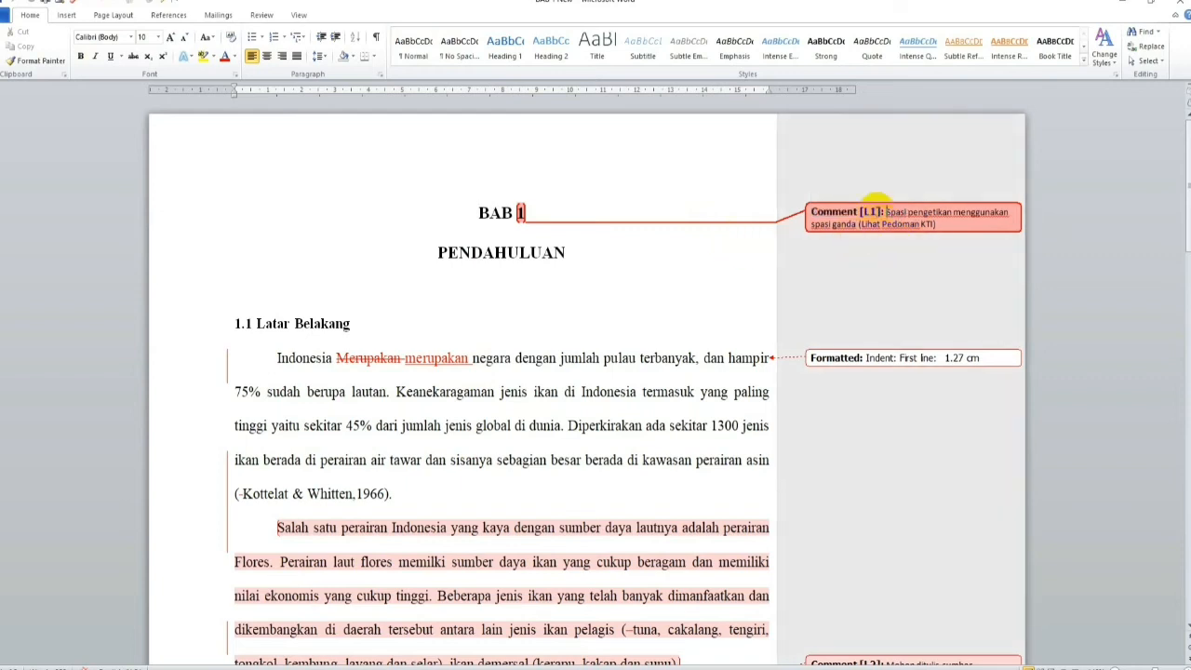
click(889, 213)
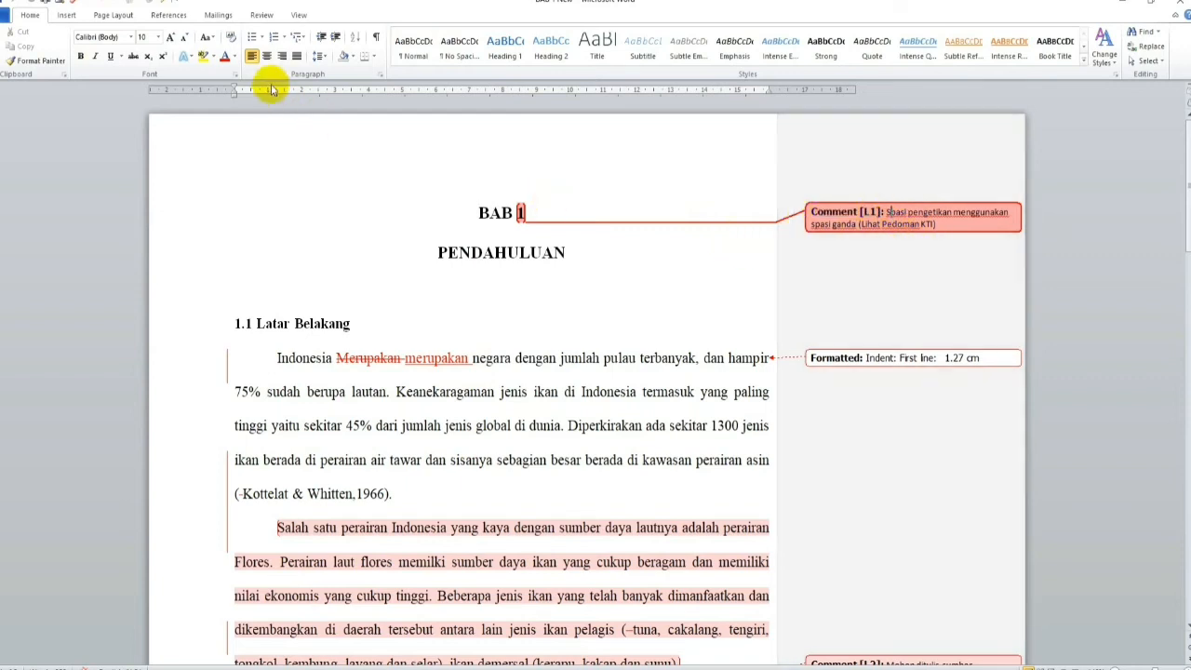
click(263, 16)
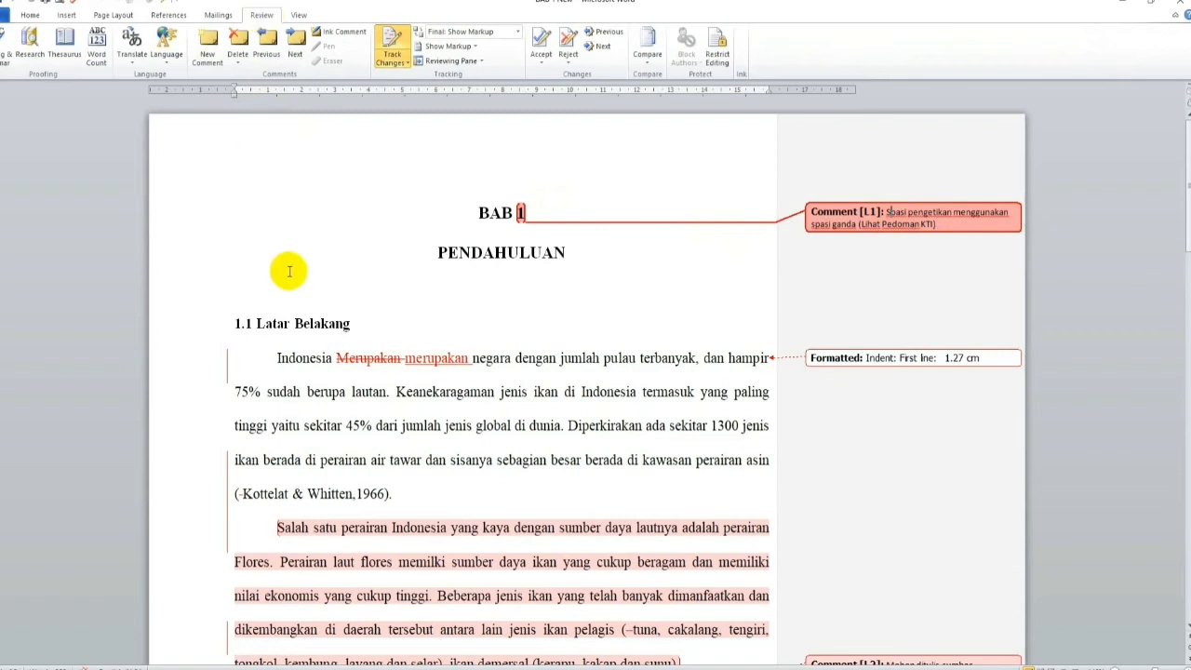
click(239, 56)
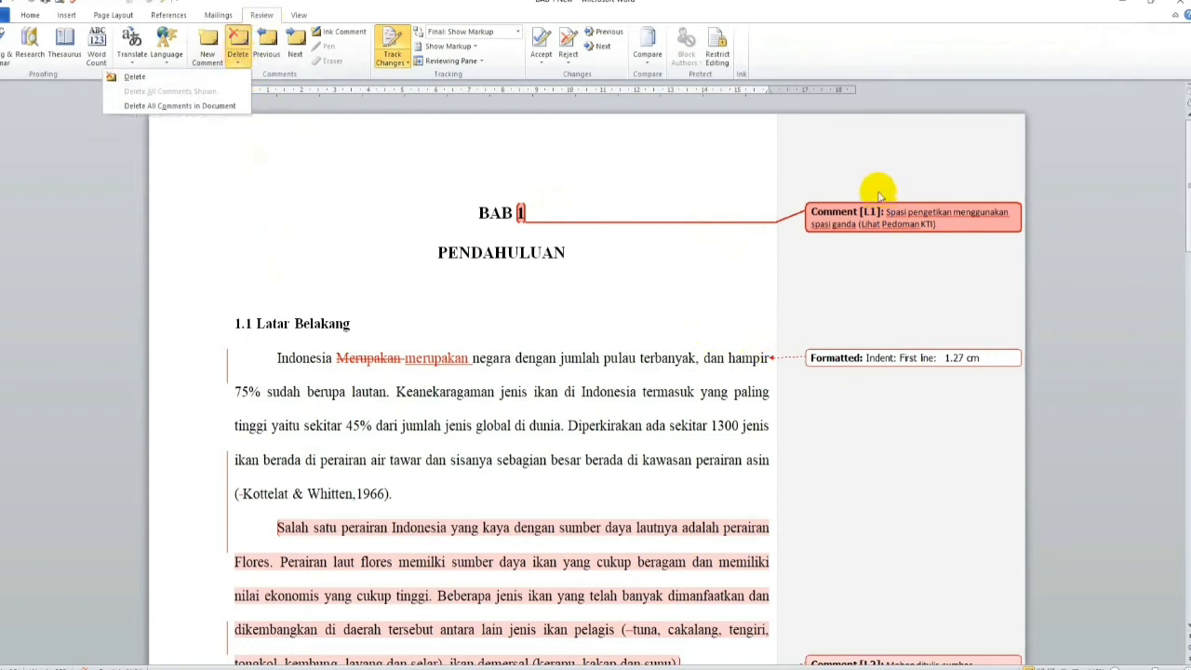
click(867, 234)
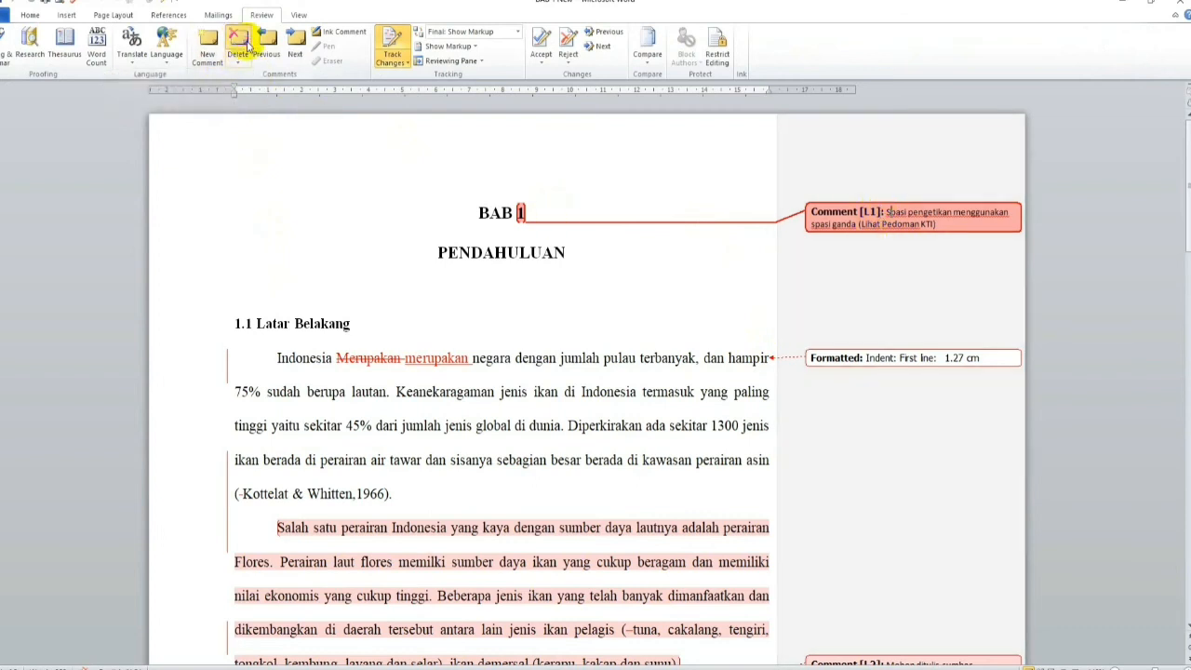
click(238, 42)
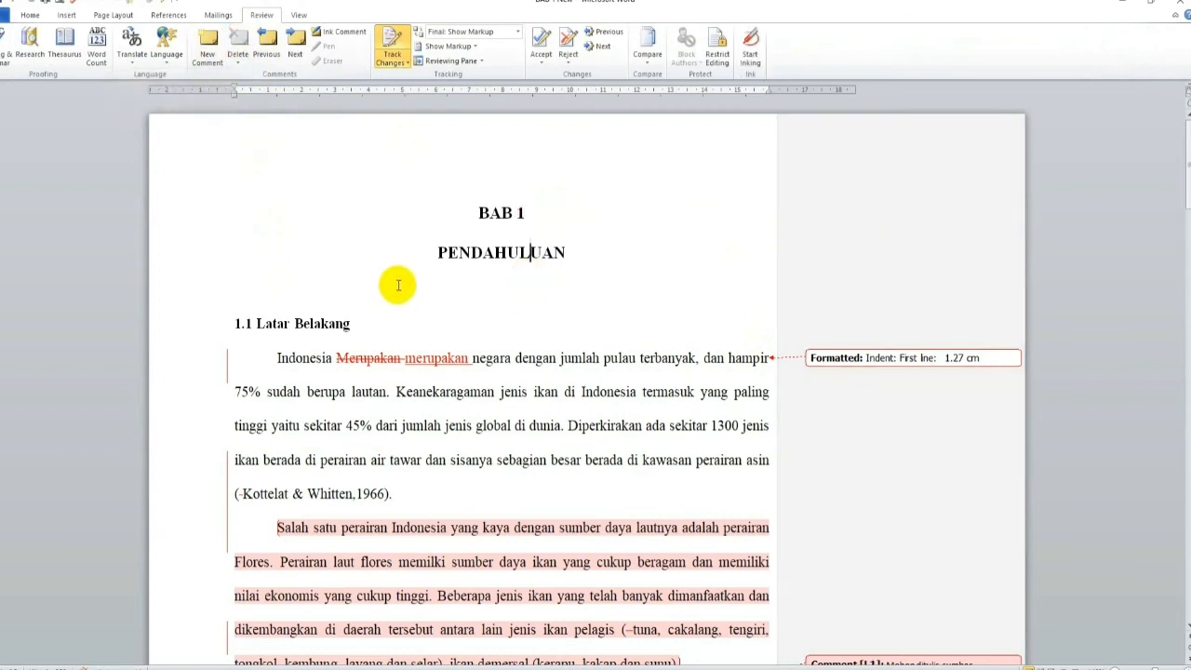
Step: Accept the tracked 1.27 cm first-line indent of the first paragraph under 1.1 Latar Belakang
scroll(397, 285, down, 1)
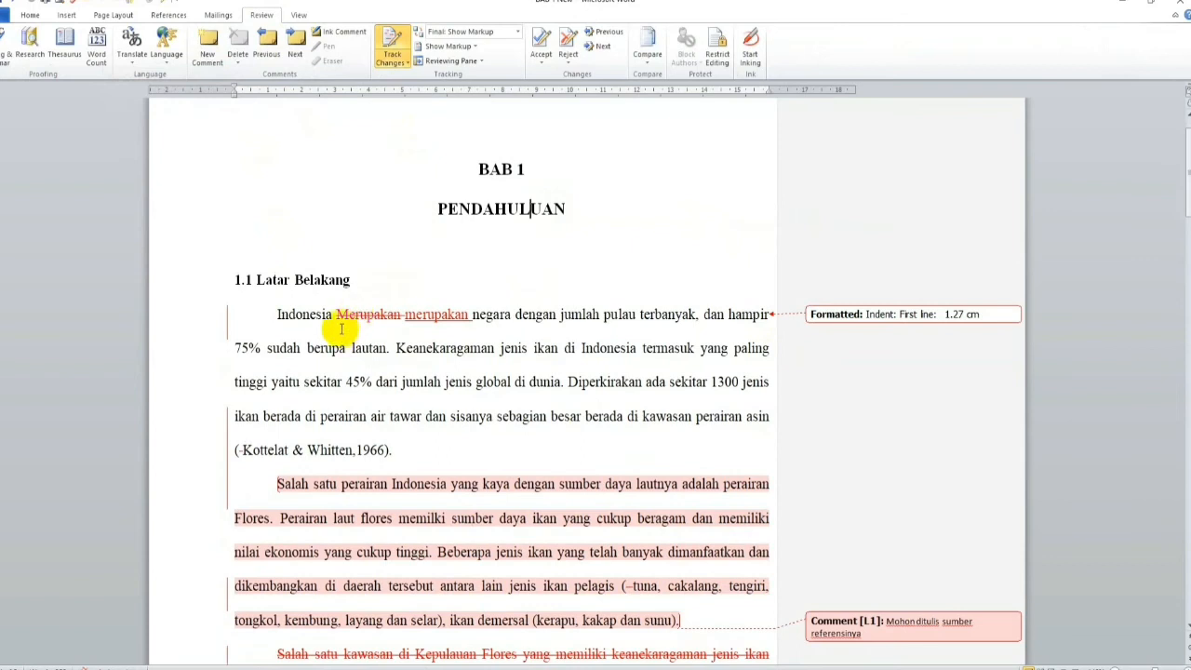
click(228, 319)
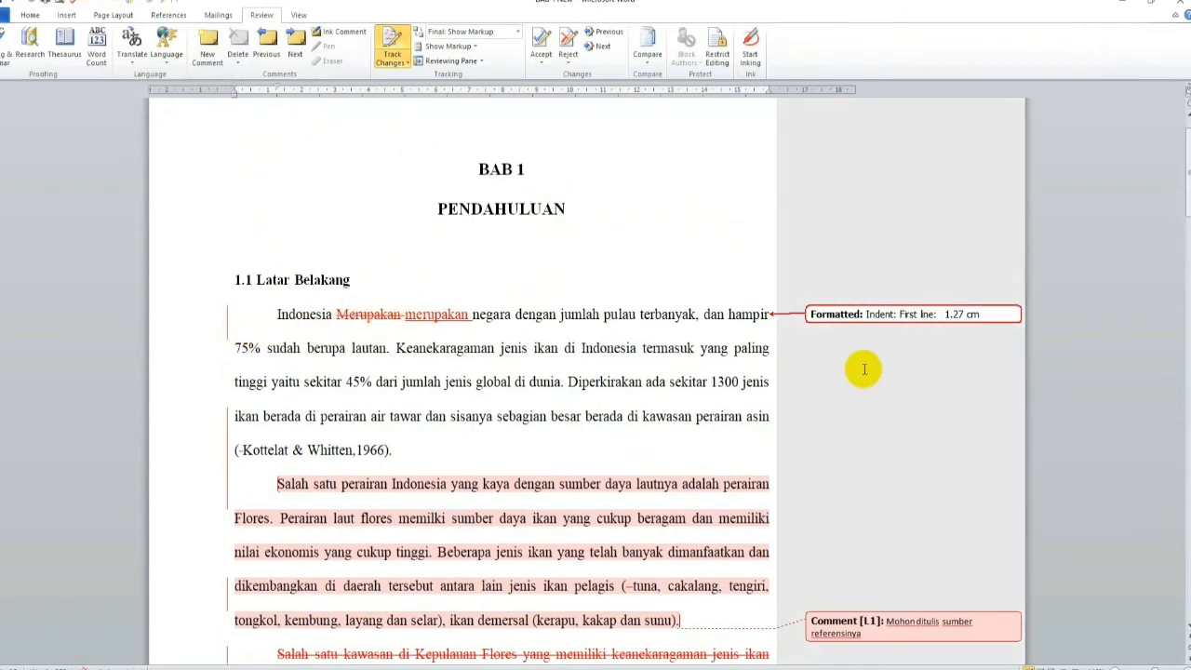
click(873, 317)
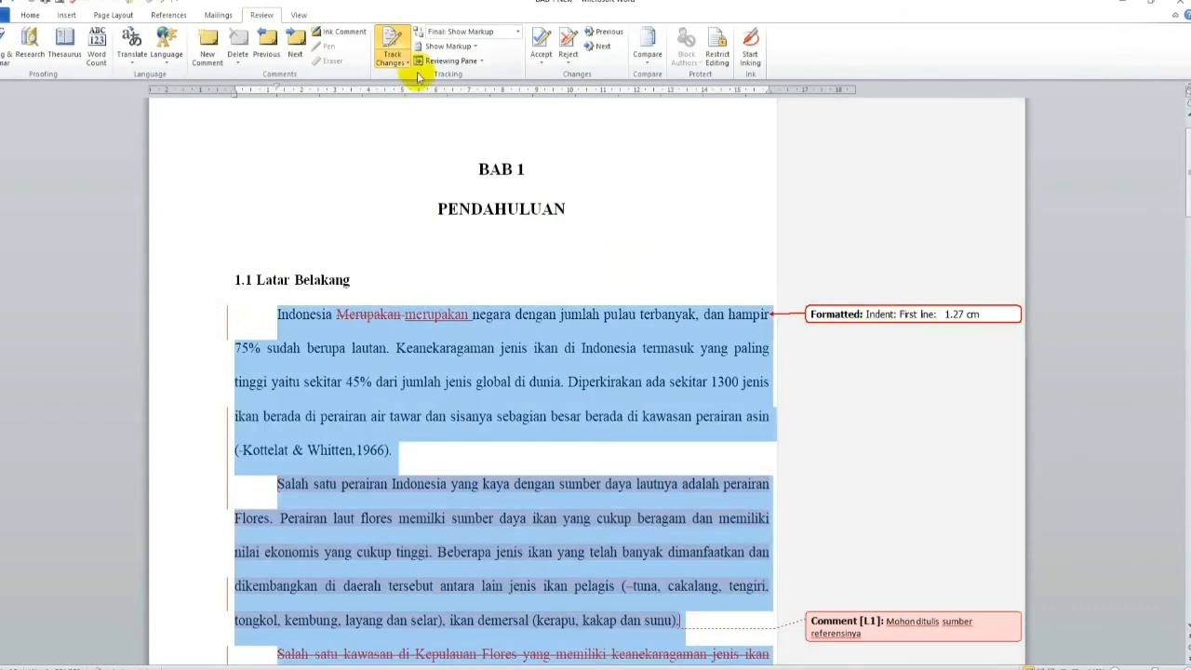
click(541, 44)
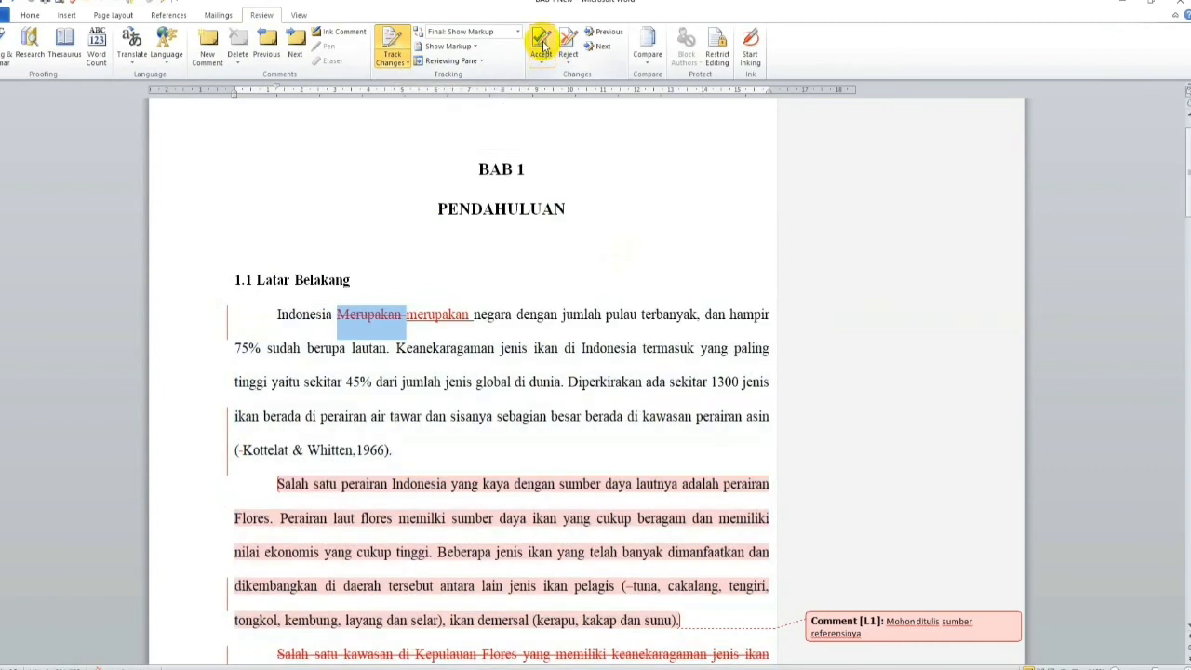
Step: Accept the tracked replacement of "Merupakan" with "merupakan" in the first paragraph, including its trailing space
click(396, 319)
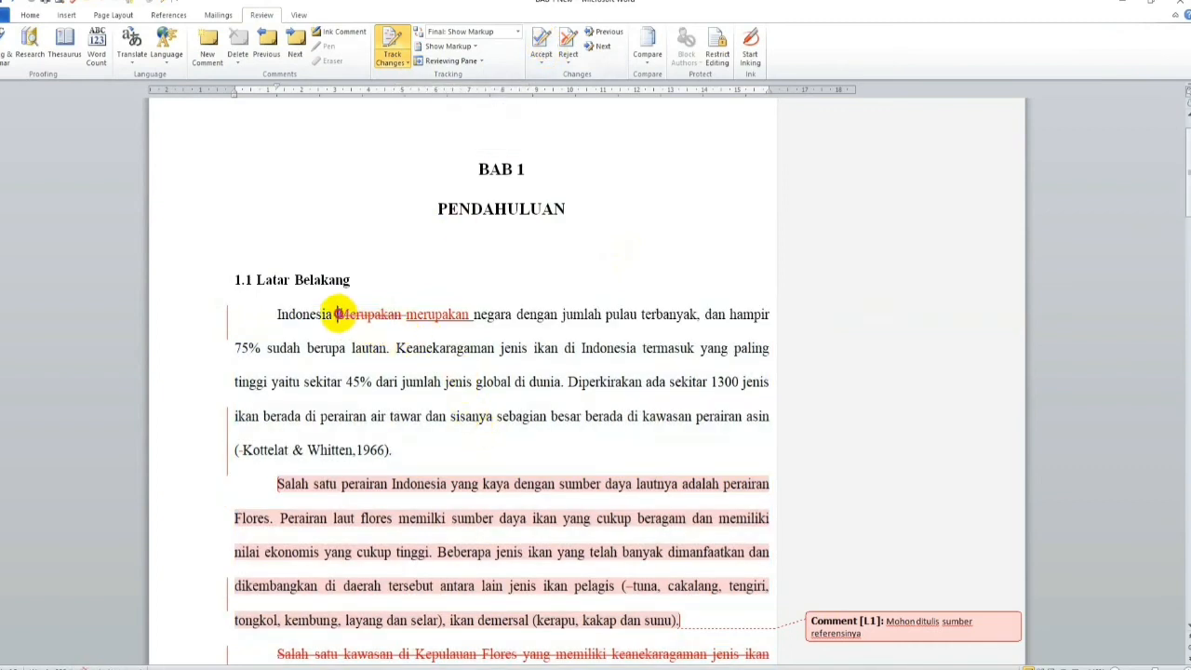
drag(338, 313, 398, 314)
click(541, 46)
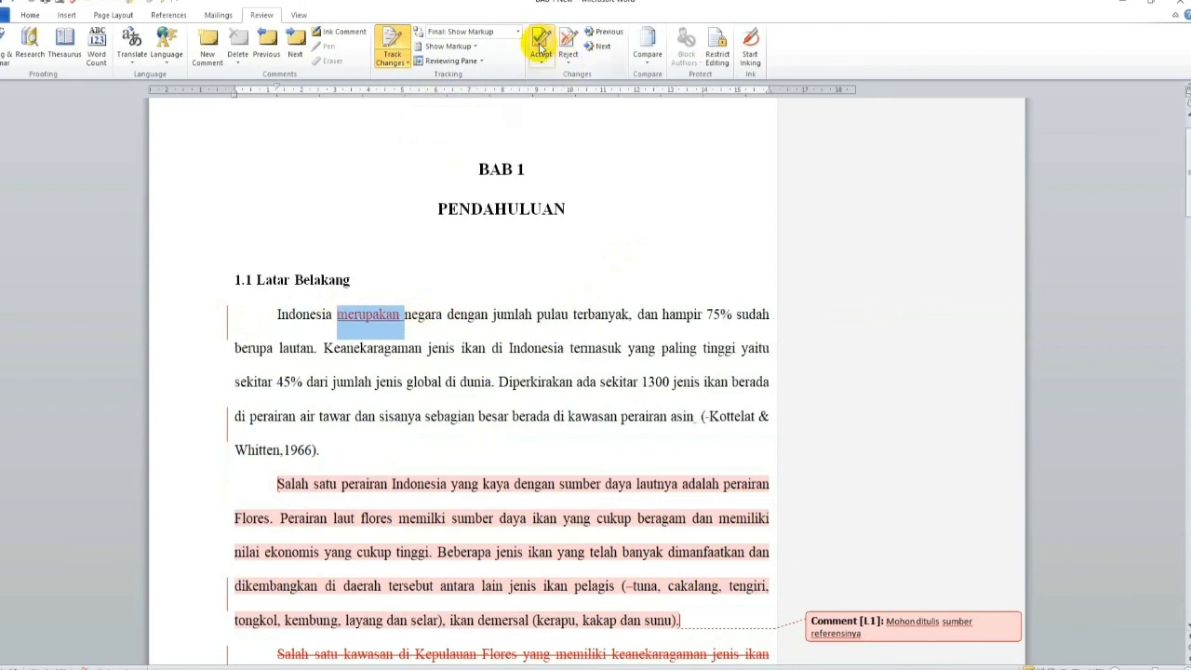
drag(400, 365, 407, 361)
click(379, 299)
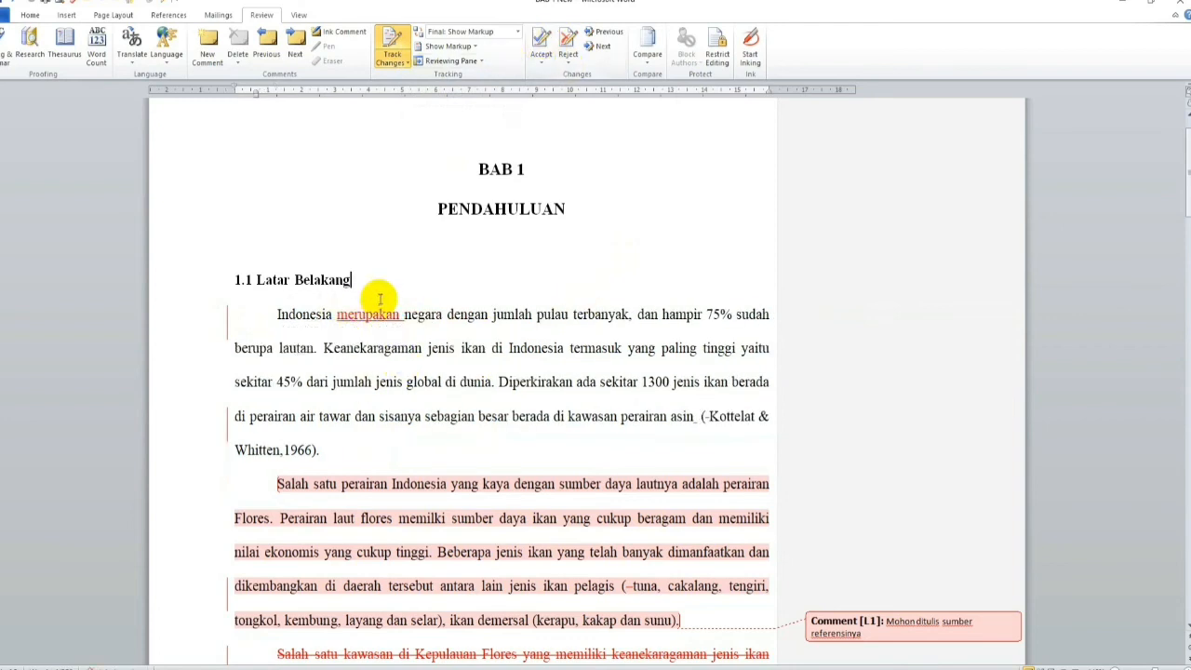
drag(337, 314, 400, 317)
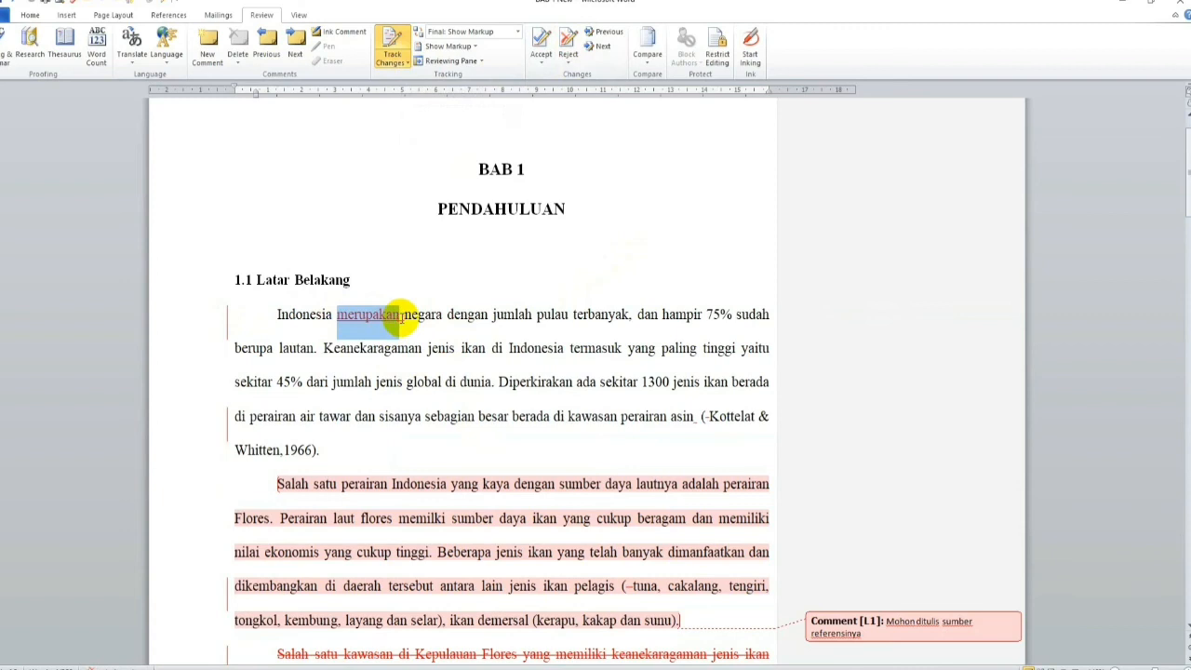
click(541, 39)
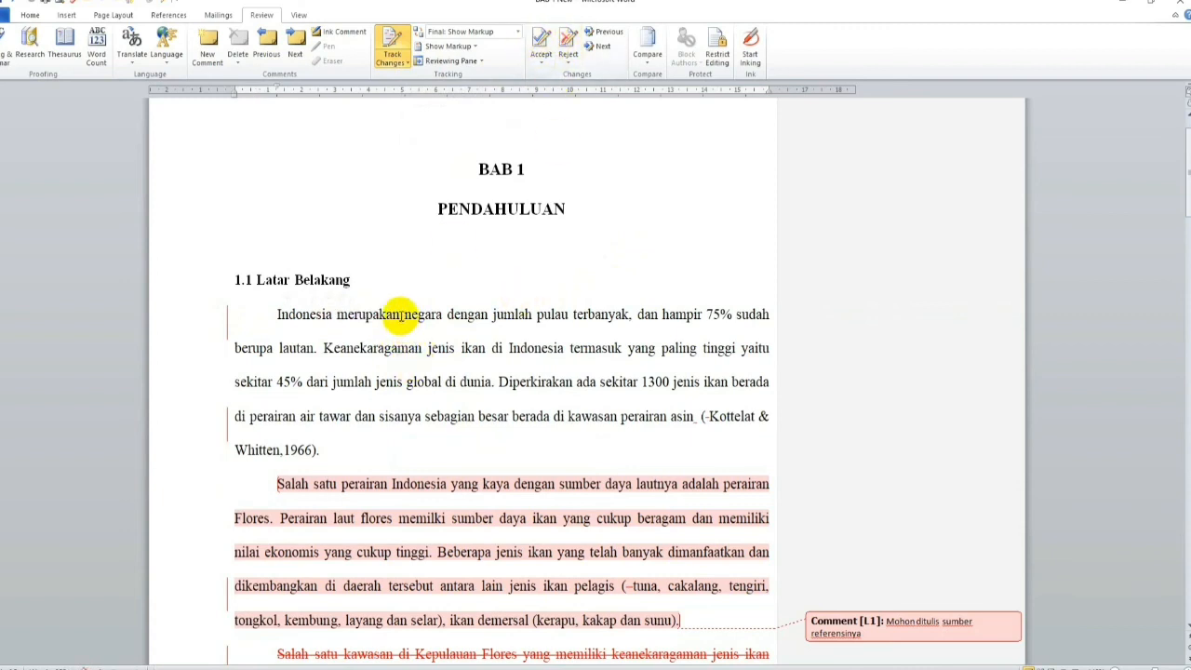
click(542, 39)
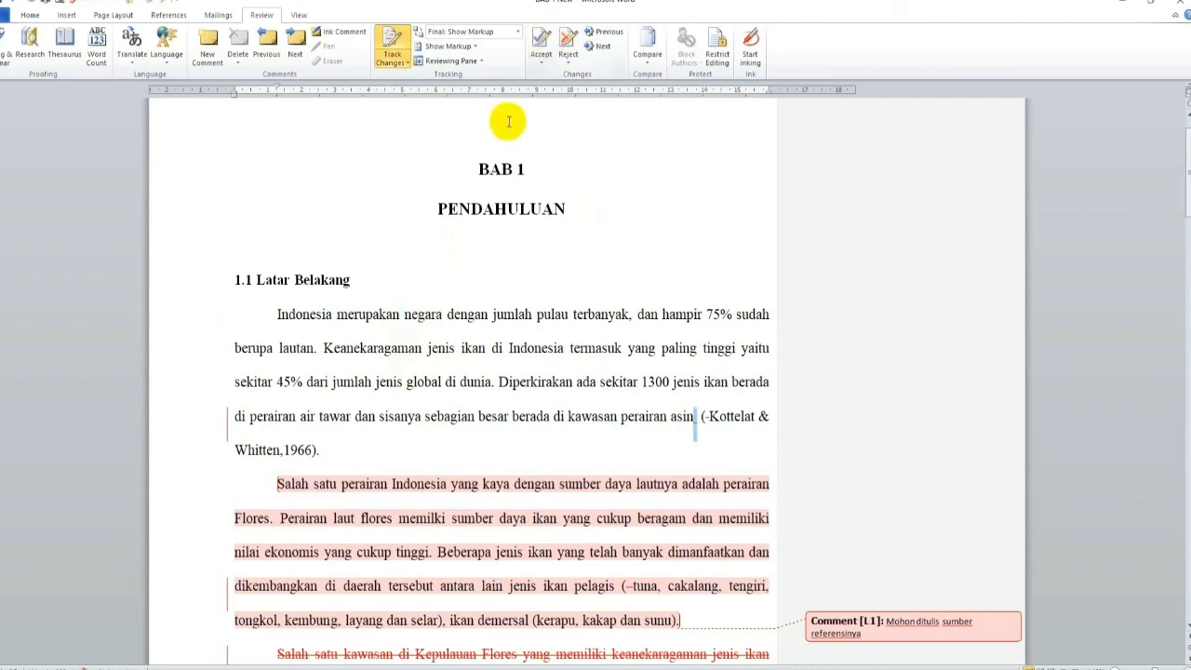
Step: Accept the tracked spacing corrections after "asin" and before "Kottelat" in the first paragraph's citation
scroll(493, 343, down, 1)
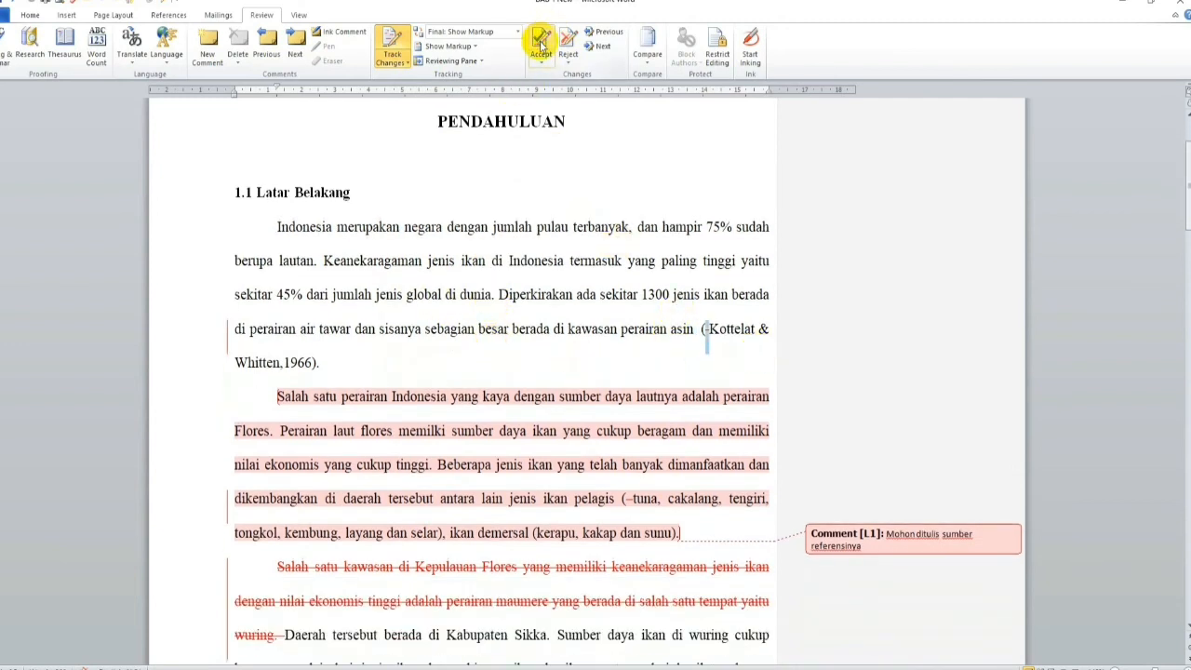
click(749, 397)
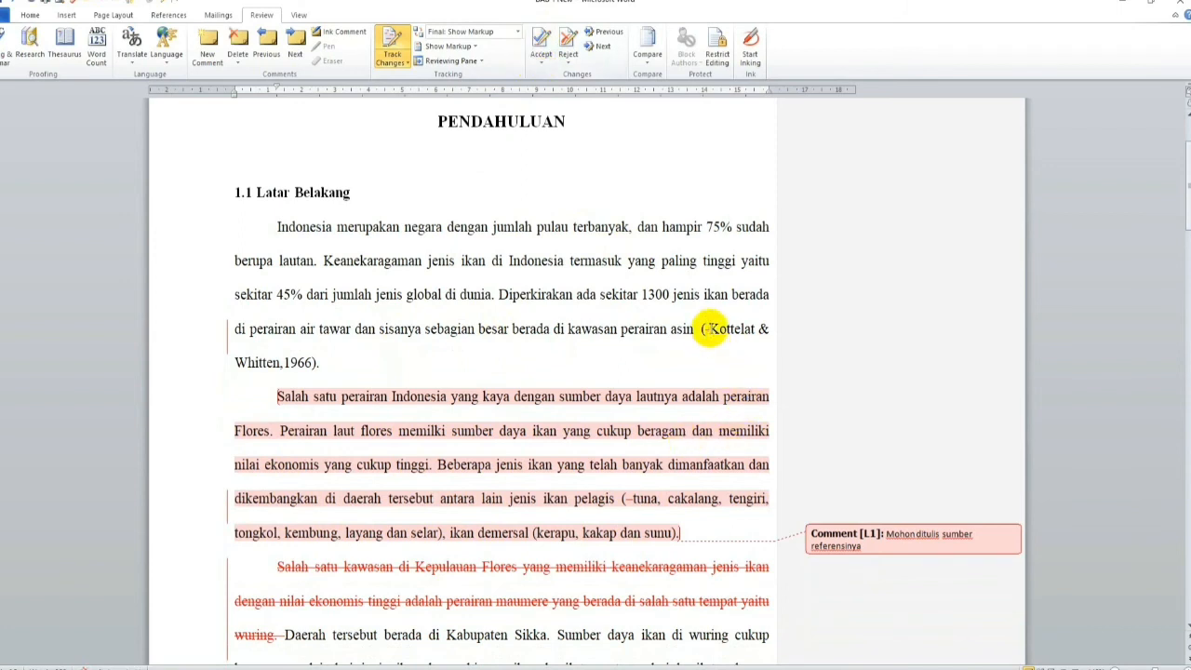
click(542, 39)
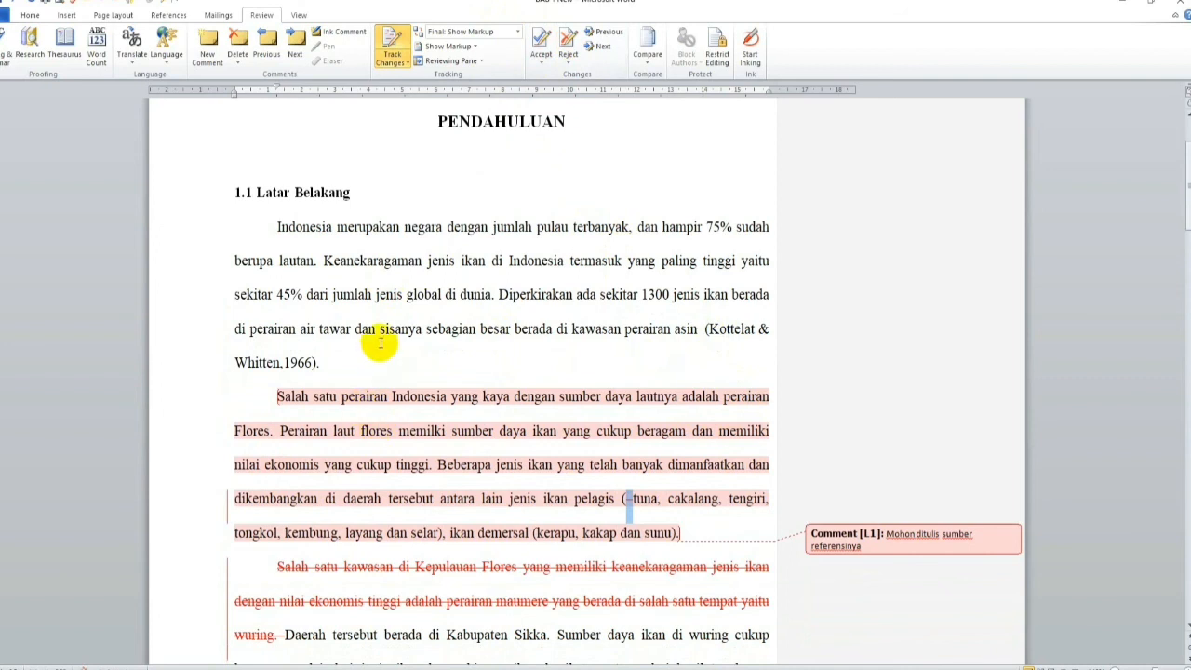
Step: Delete the comment requesting the reference source attached to the second paragraph under 1.1 Latar Belakang
scroll(381, 344, down, 2)
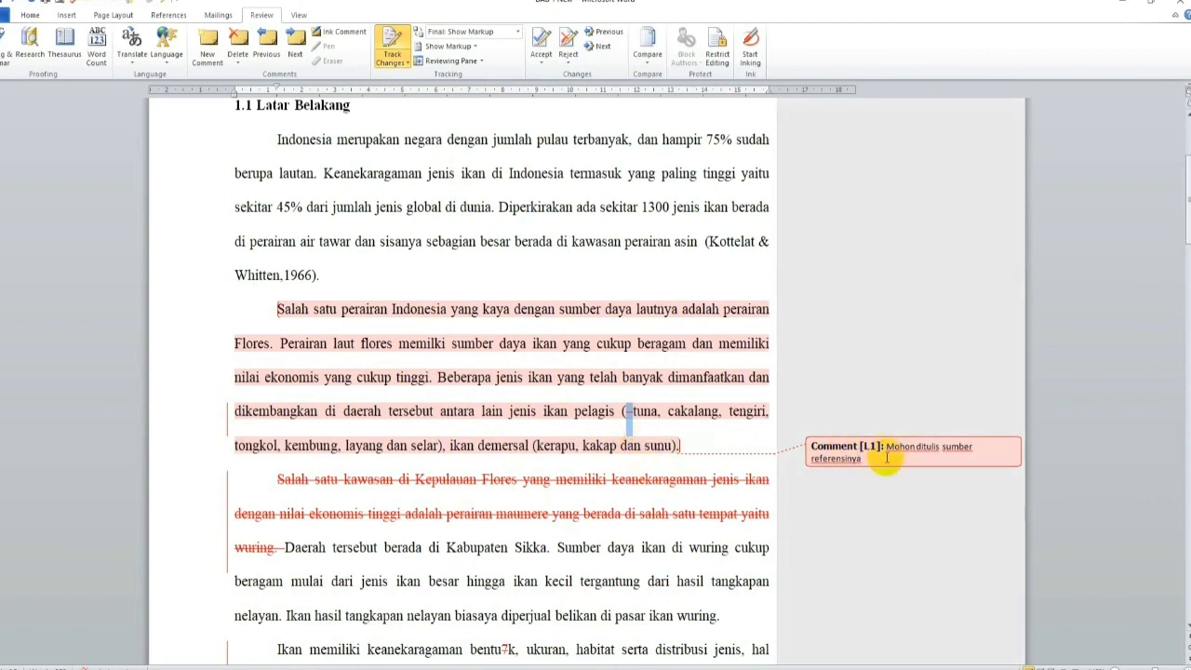
click(898, 449)
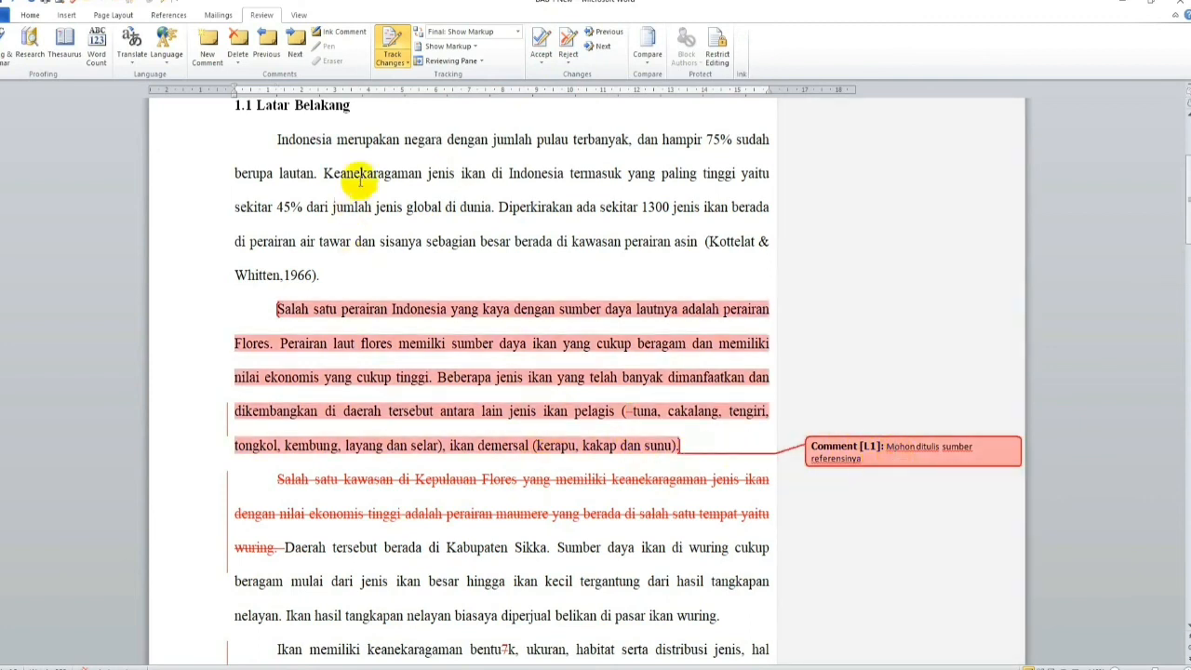
click(238, 40)
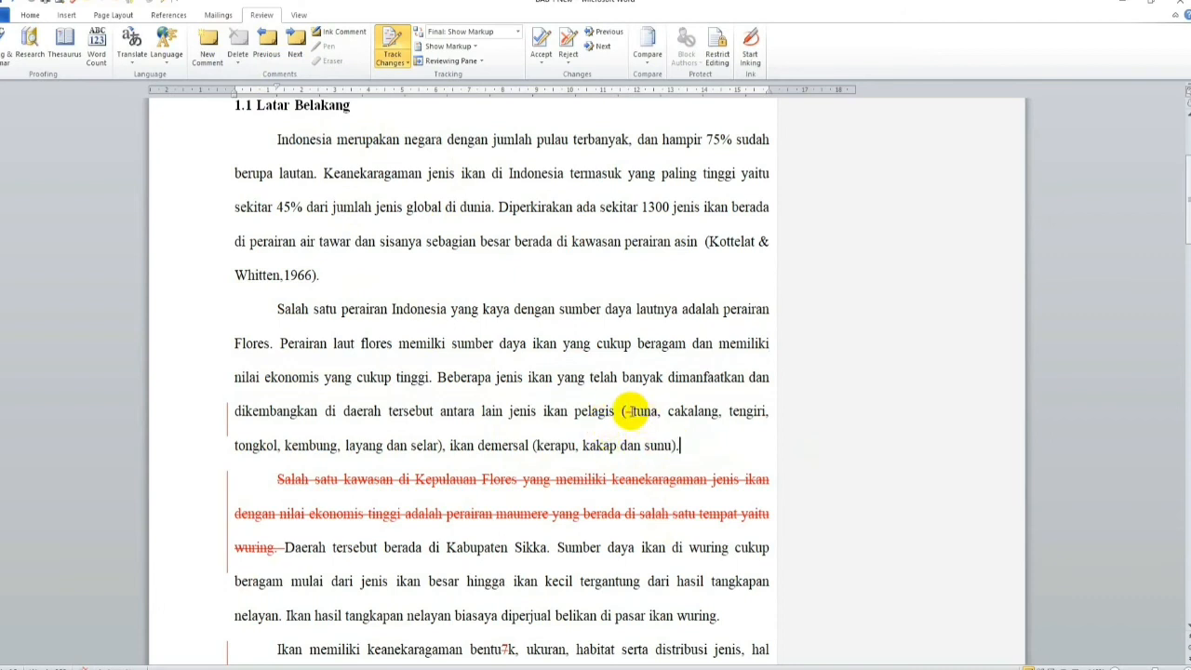
Step: Accept the tracked deletions of the dash before "tuna", the sentence beginning "Salah satu kawasan", and the stray "7" in "bentuk"
drag(625, 411, 633, 411)
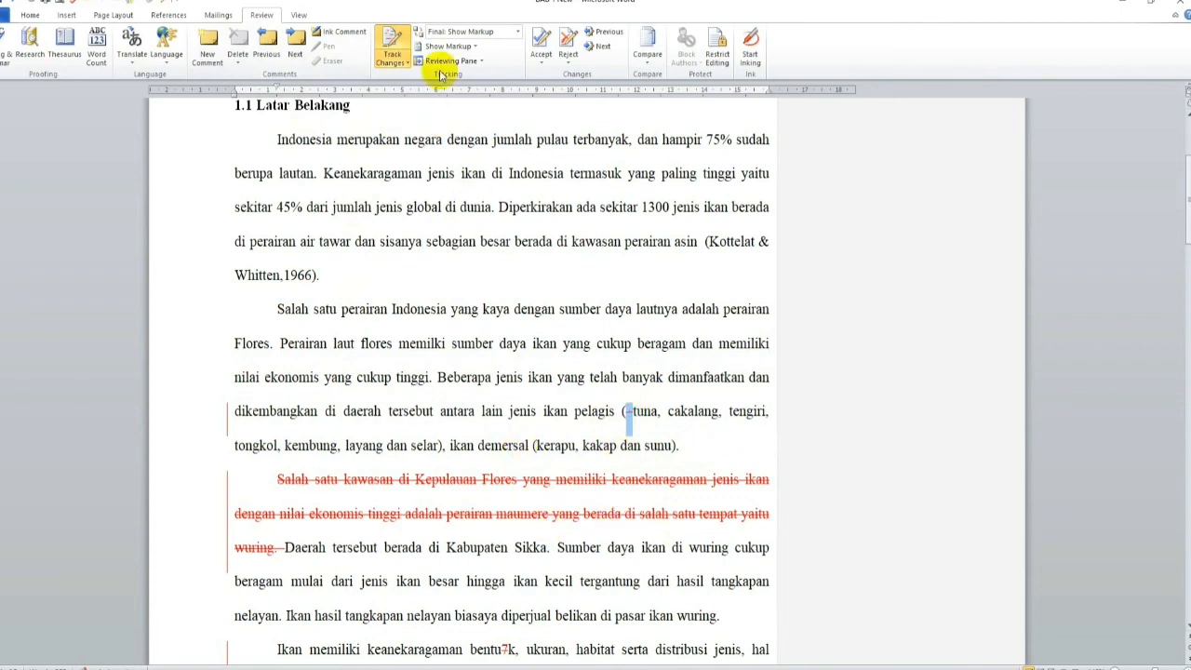
click(538, 53)
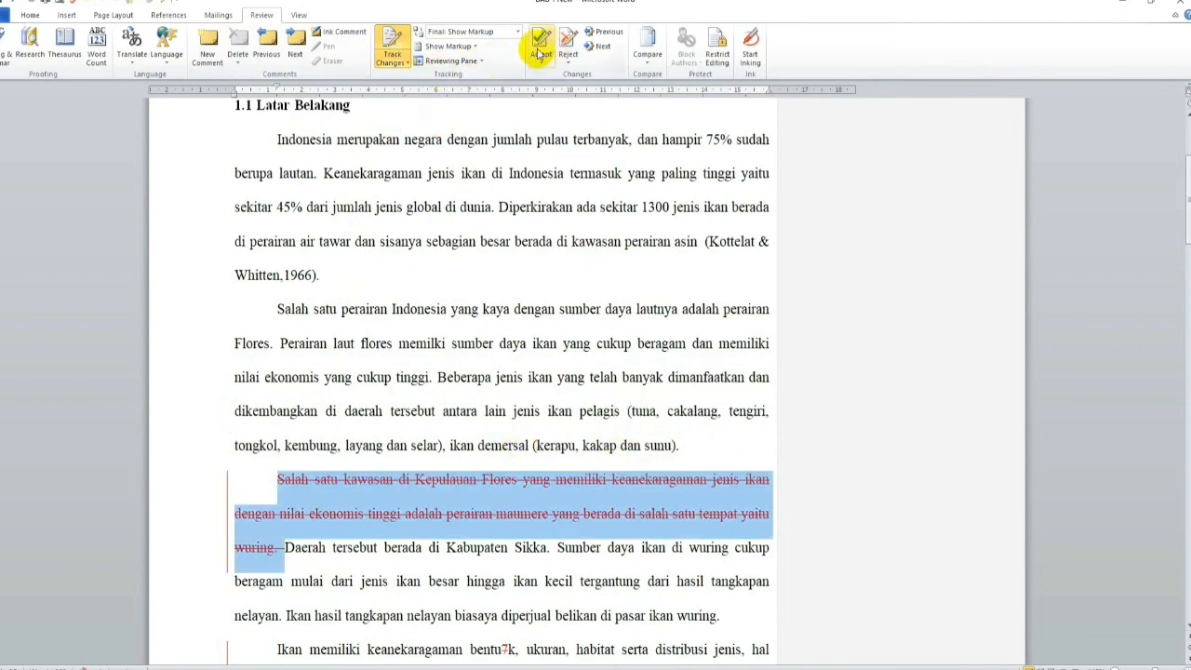
click(547, 58)
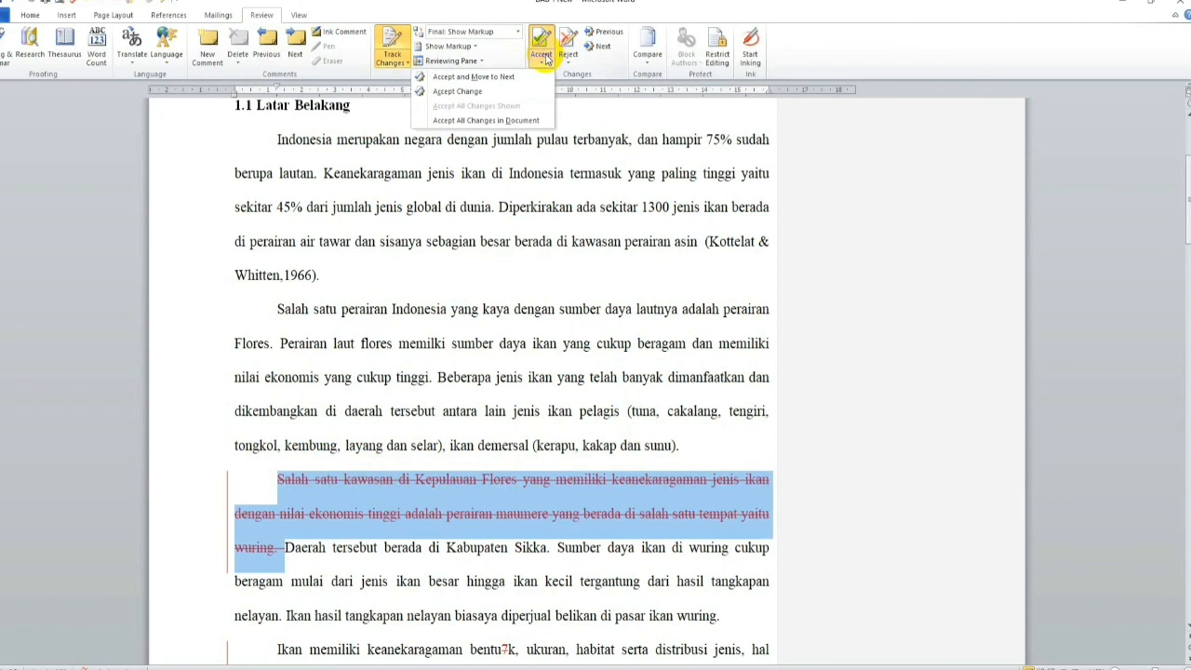
click(543, 39)
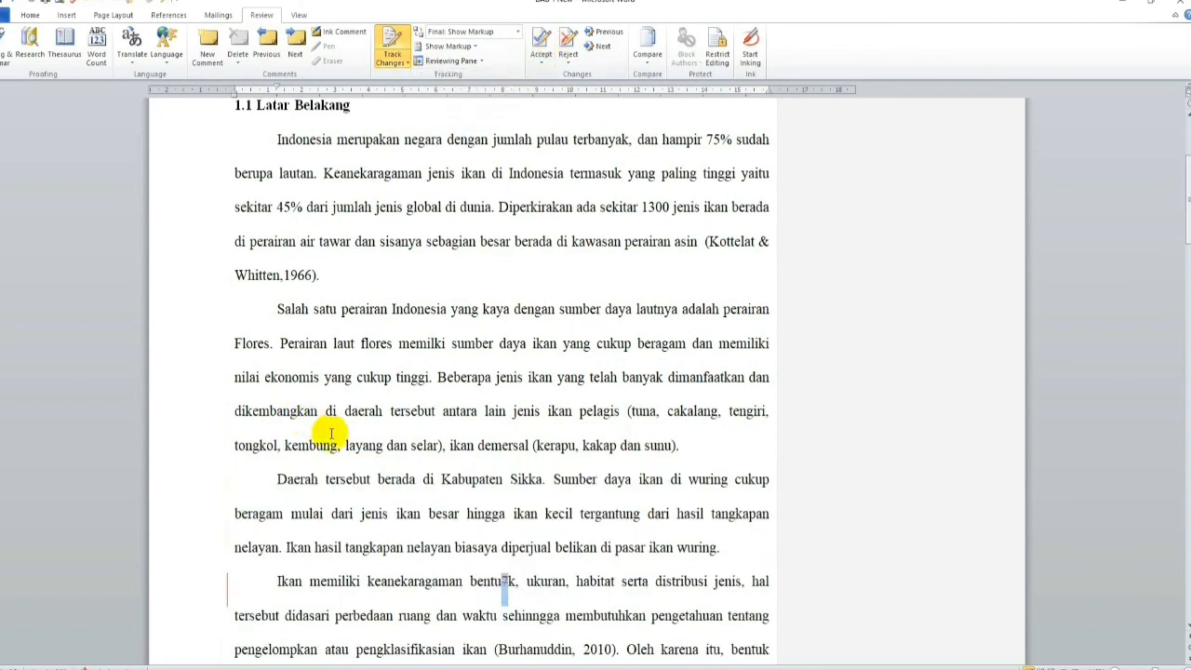
click(540, 42)
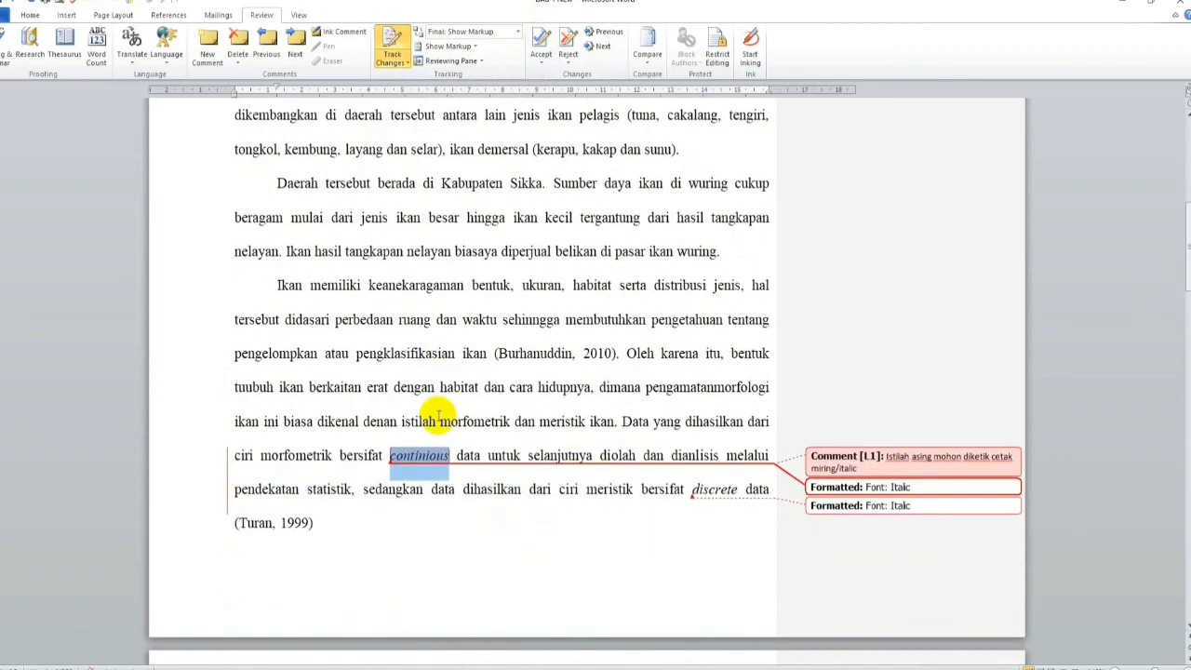
Step: Delete the comment about italicising foreign terms on "continious" and accept the tracked italic formatting of "continious" and "discrete"
click(857, 468)
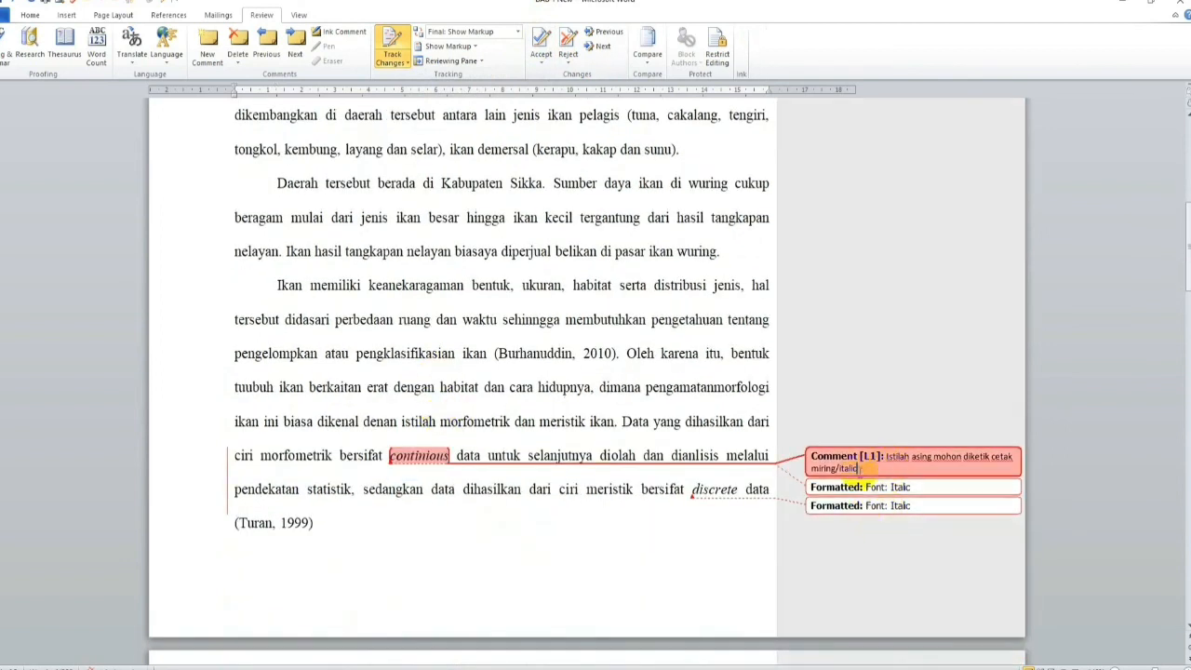
click(238, 47)
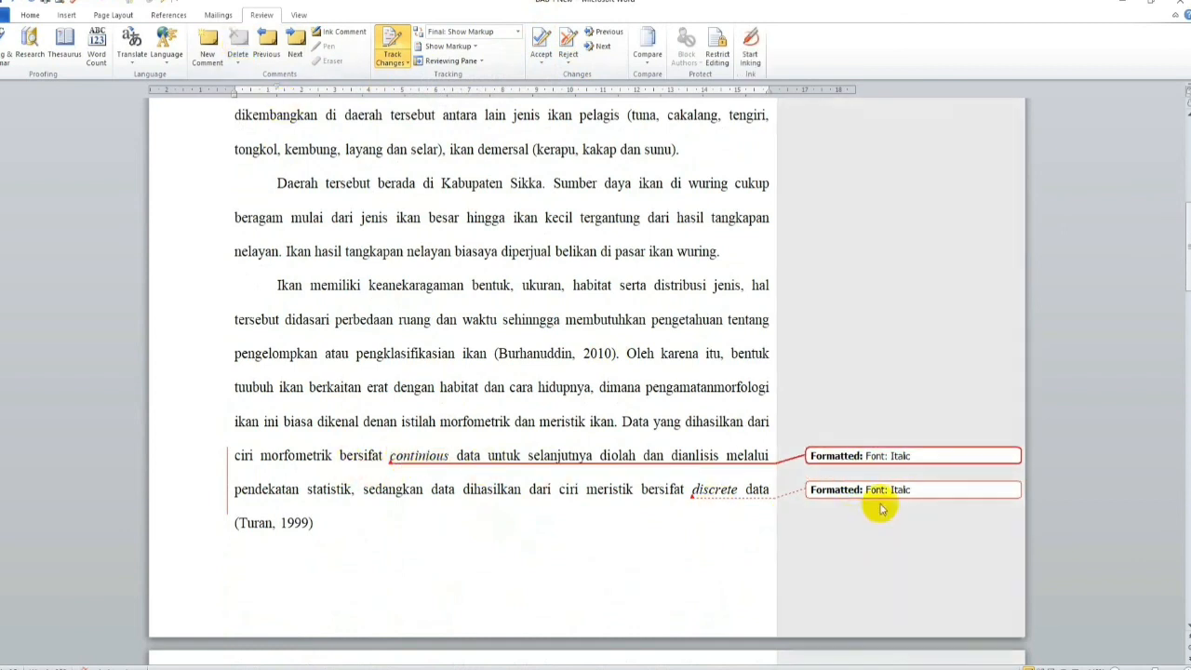
click(888, 456)
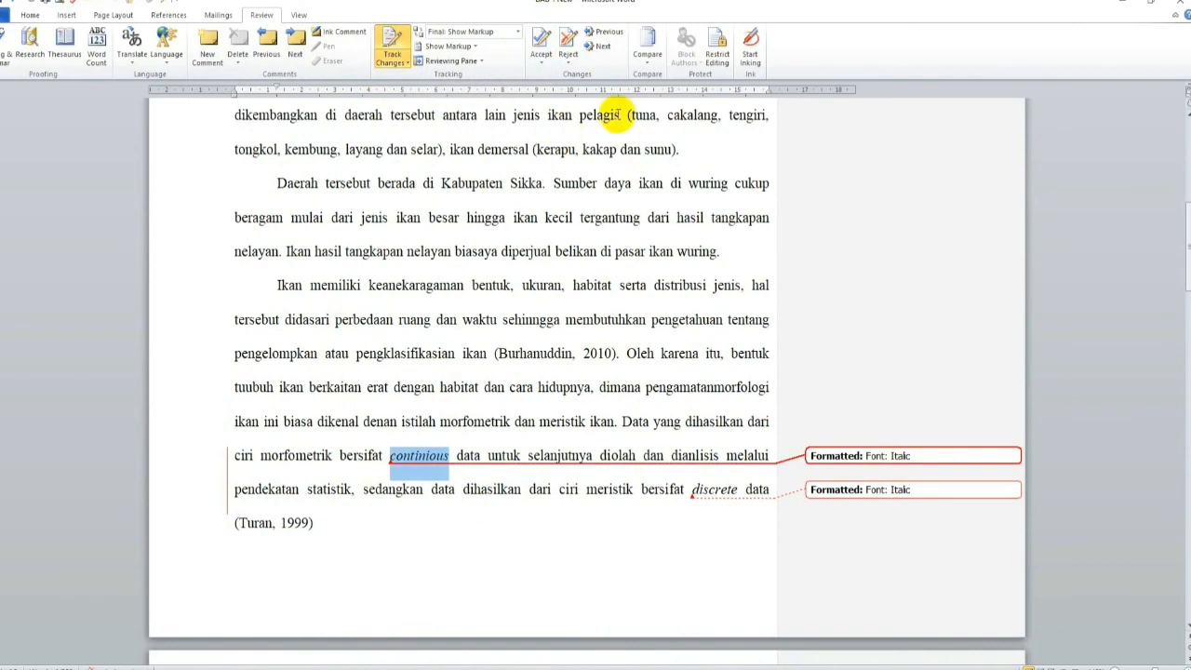
click(541, 39)
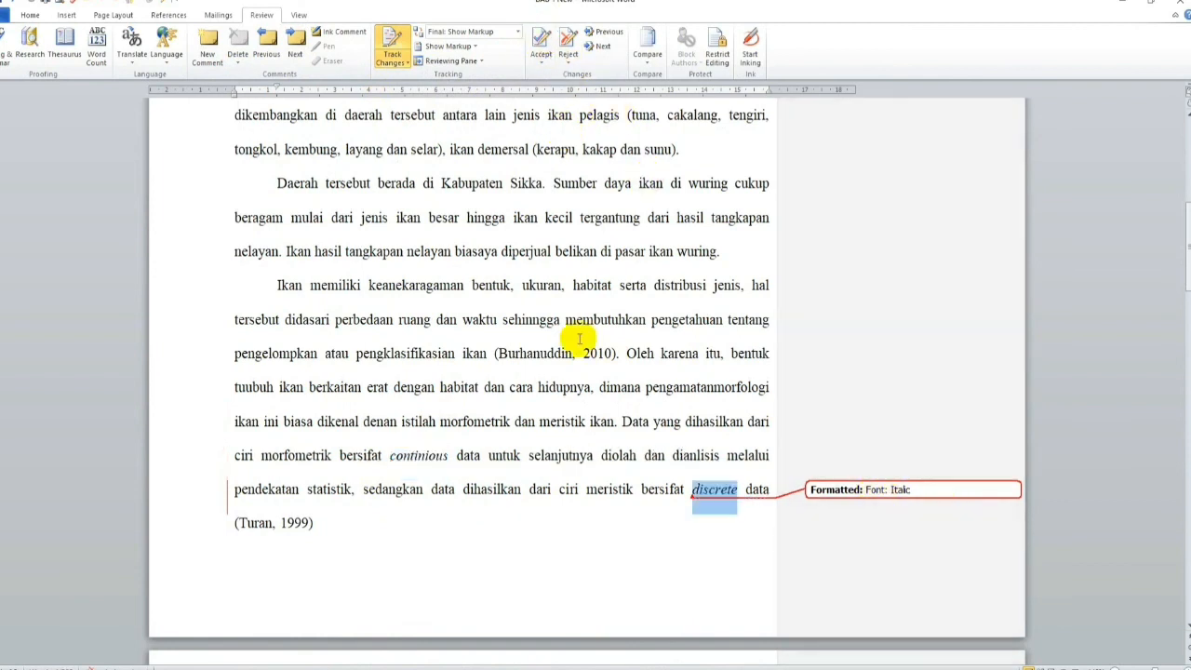
click(538, 41)
Step: Accept the tracked 1.27 cm first-line indent of the paragraph under 1.2 Rumusan Masalah
scroll(428, 369, down, 5)
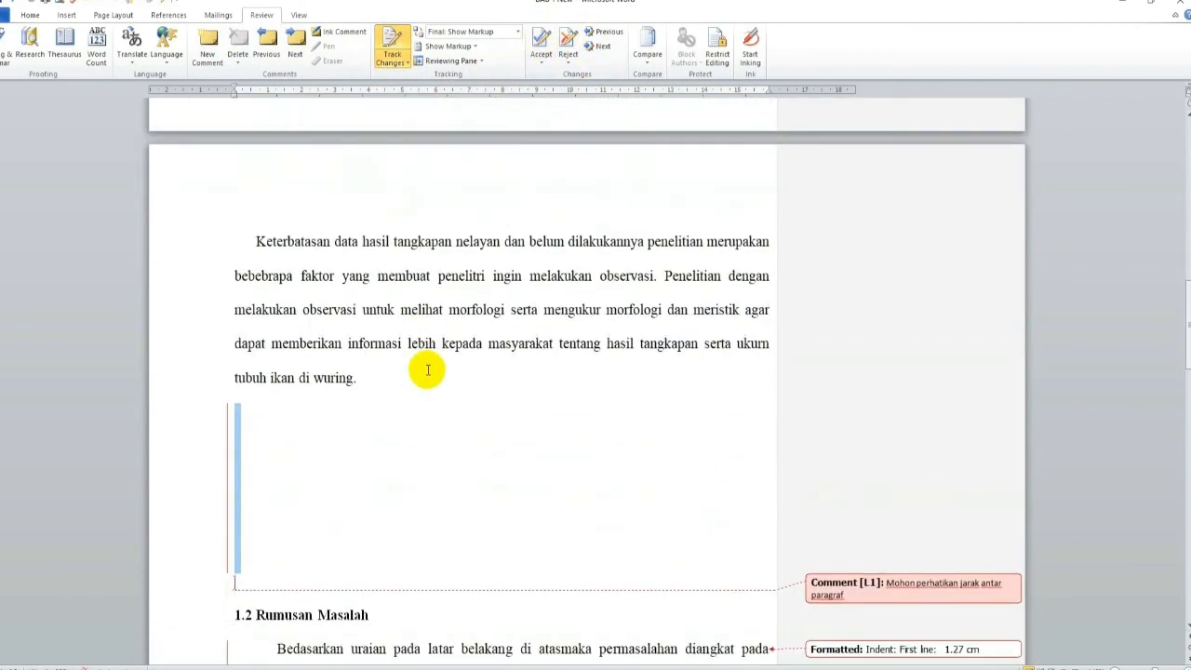
scroll(429, 373, down, 1)
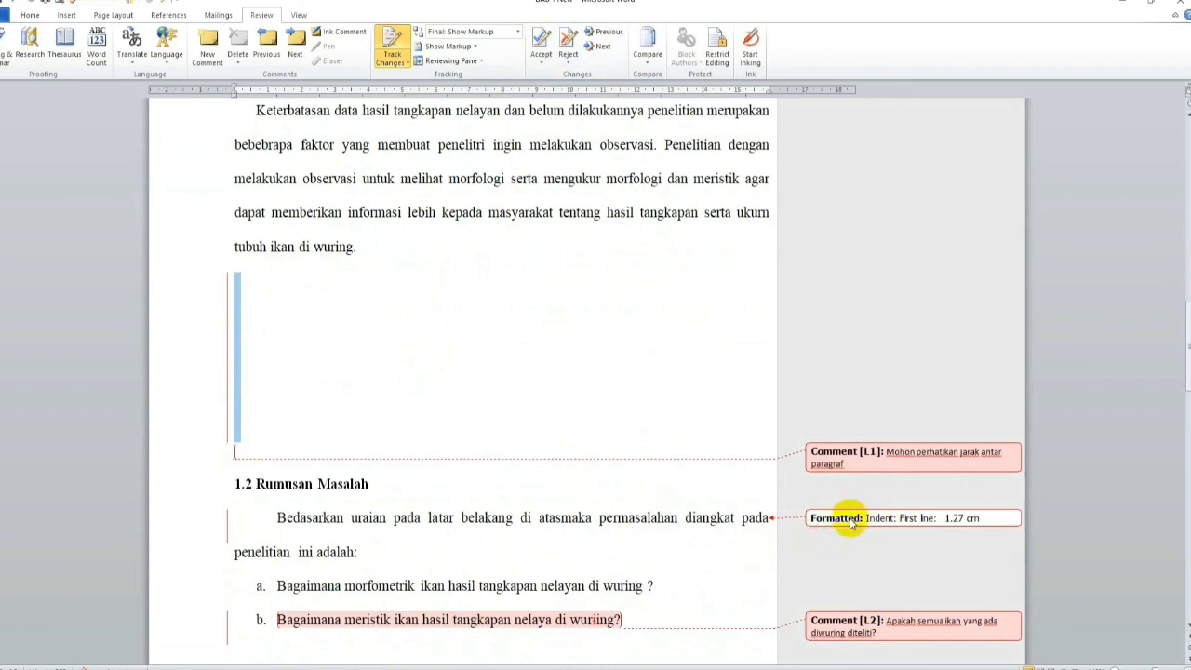
click(851, 523)
click(558, 49)
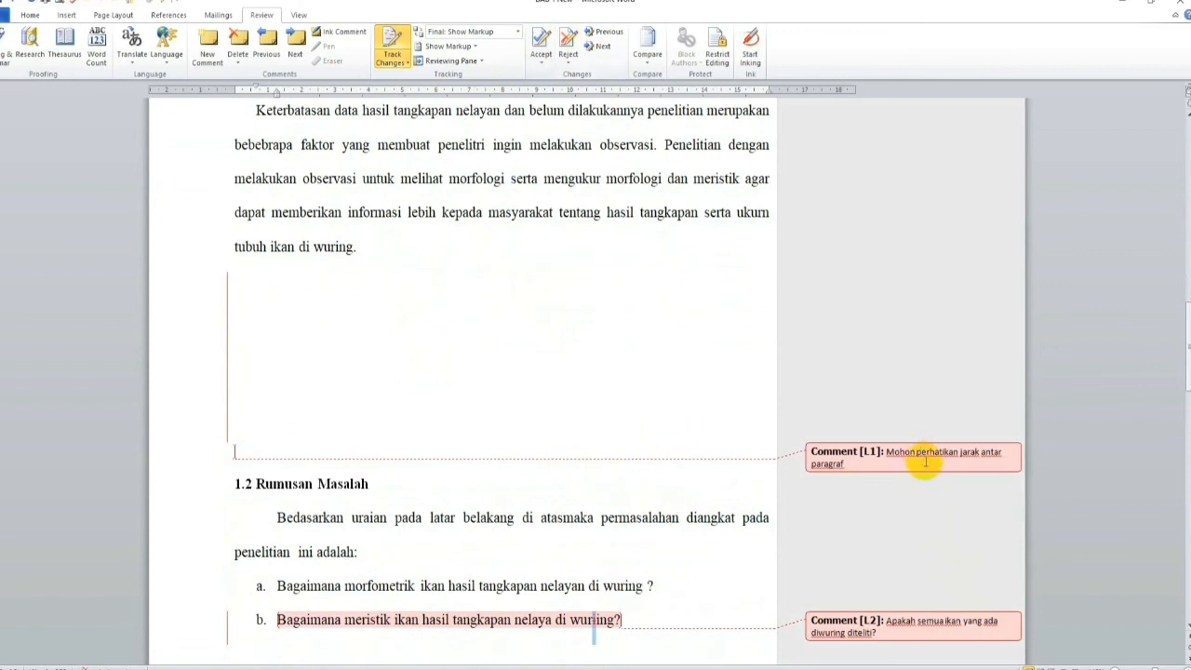
Step: Delete the paragraph-spacing comment above 1.2 Rumusan Masalah and accept the tracked removal of the blank lines there
click(887, 462)
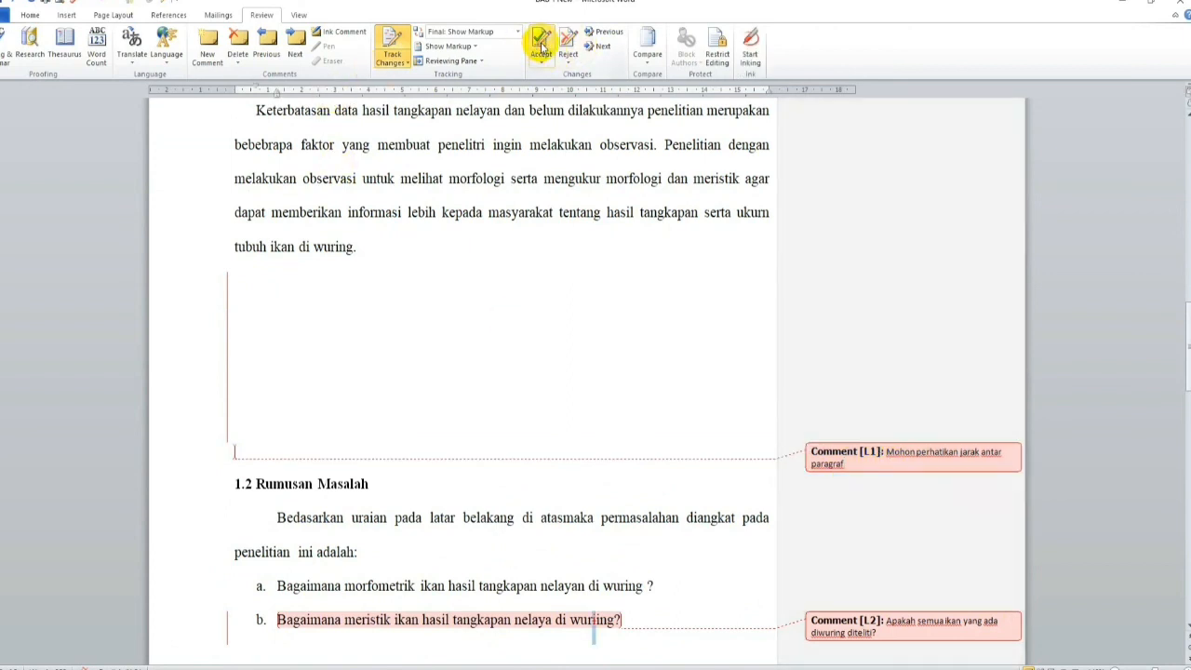
click(872, 466)
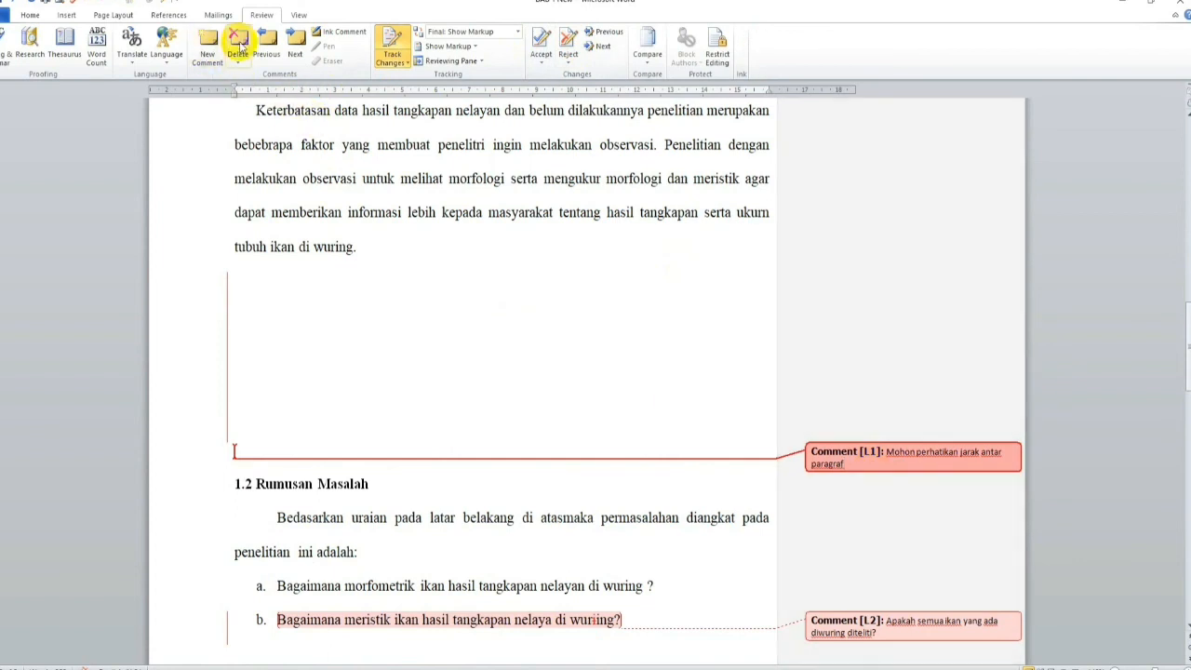
click(239, 43)
click(261, 278)
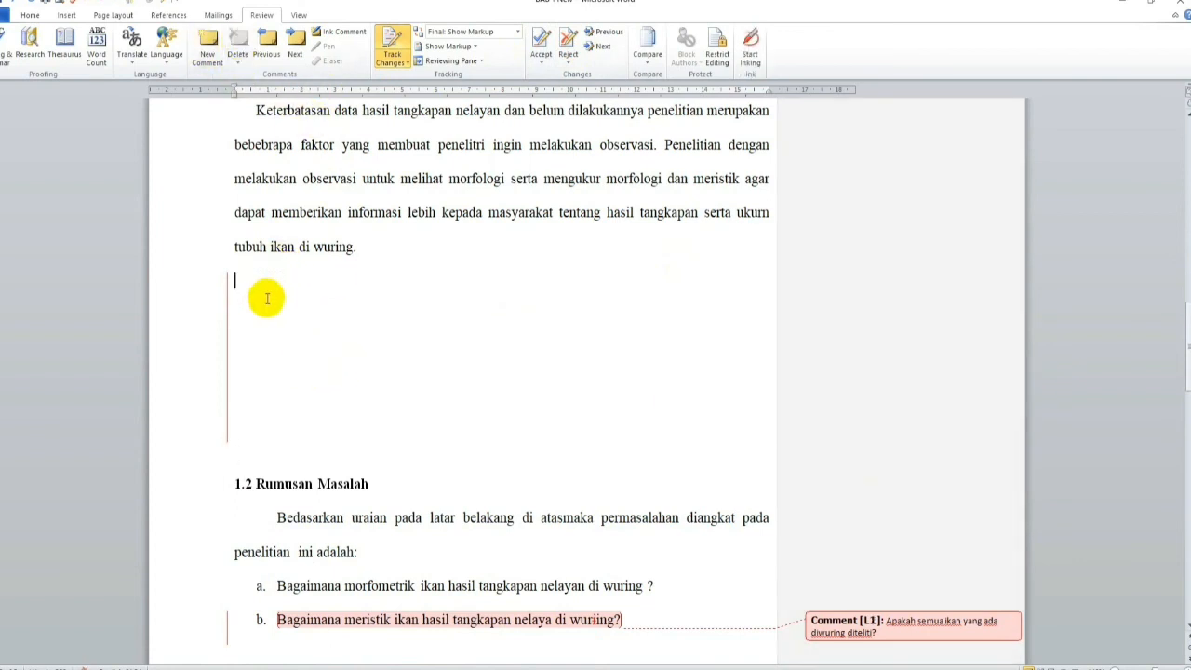
drag(245, 273, 276, 438)
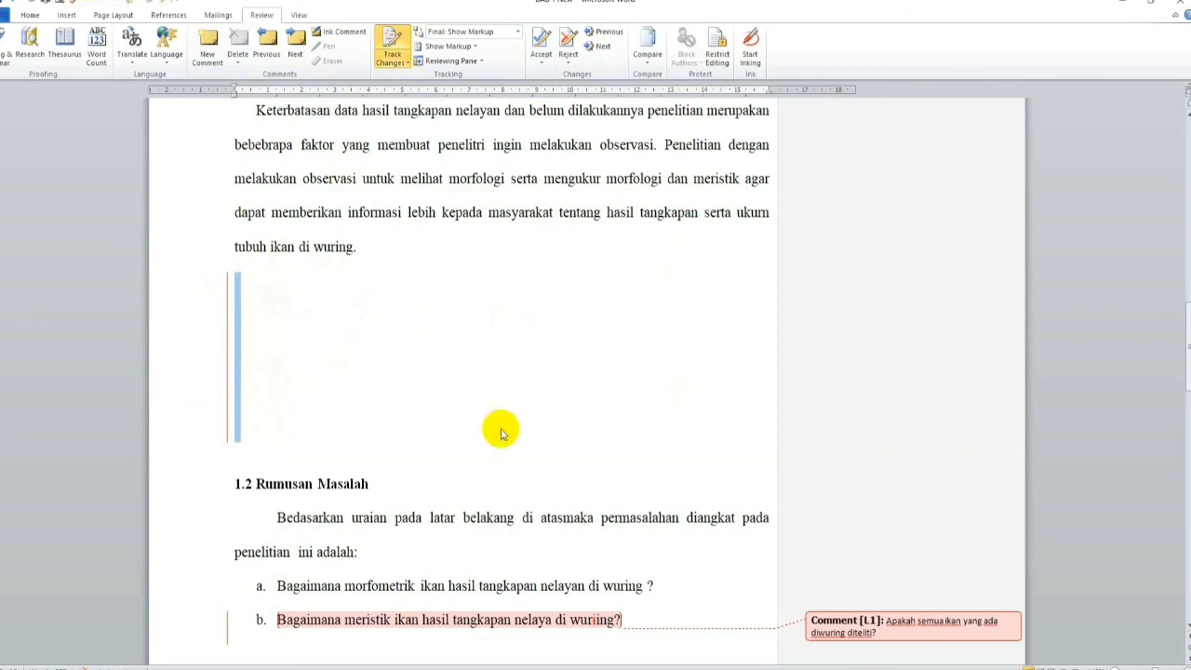
click(541, 39)
scroll(543, 361, down, 2)
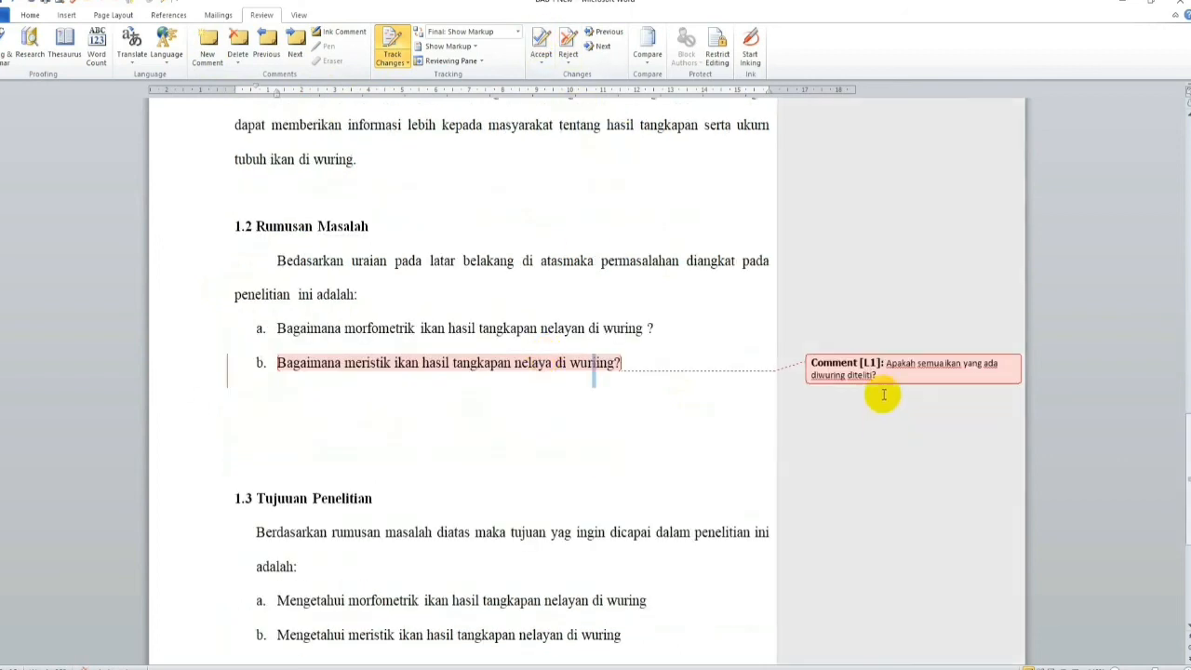
click(808, 392)
click(609, 422)
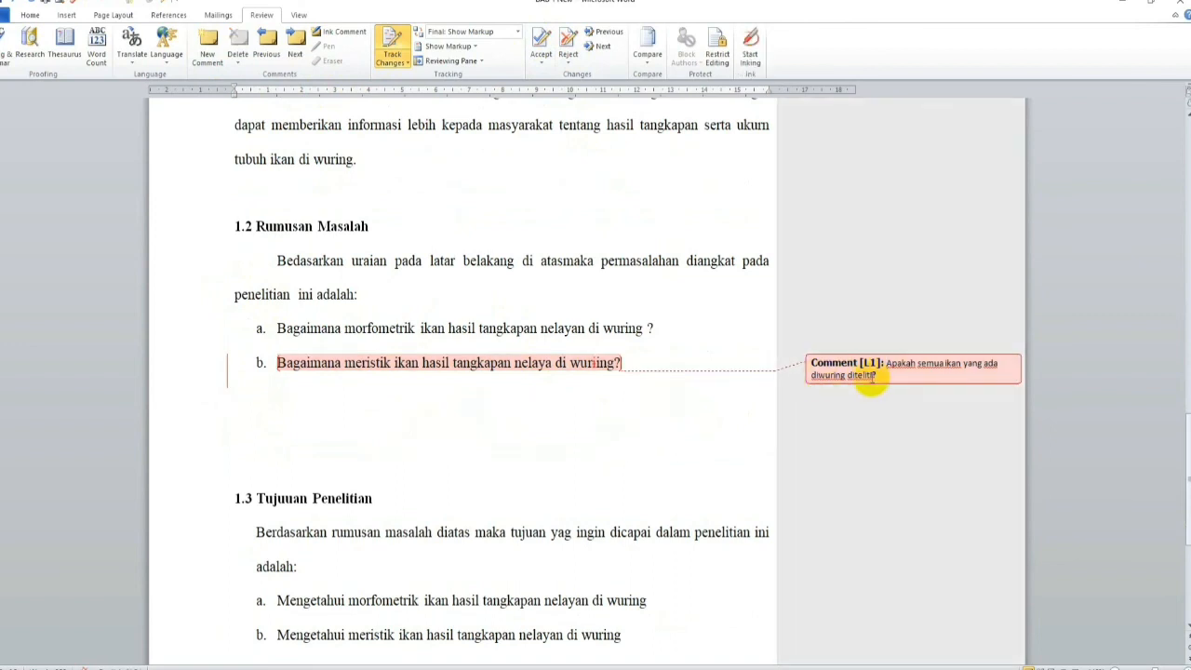
click(877, 368)
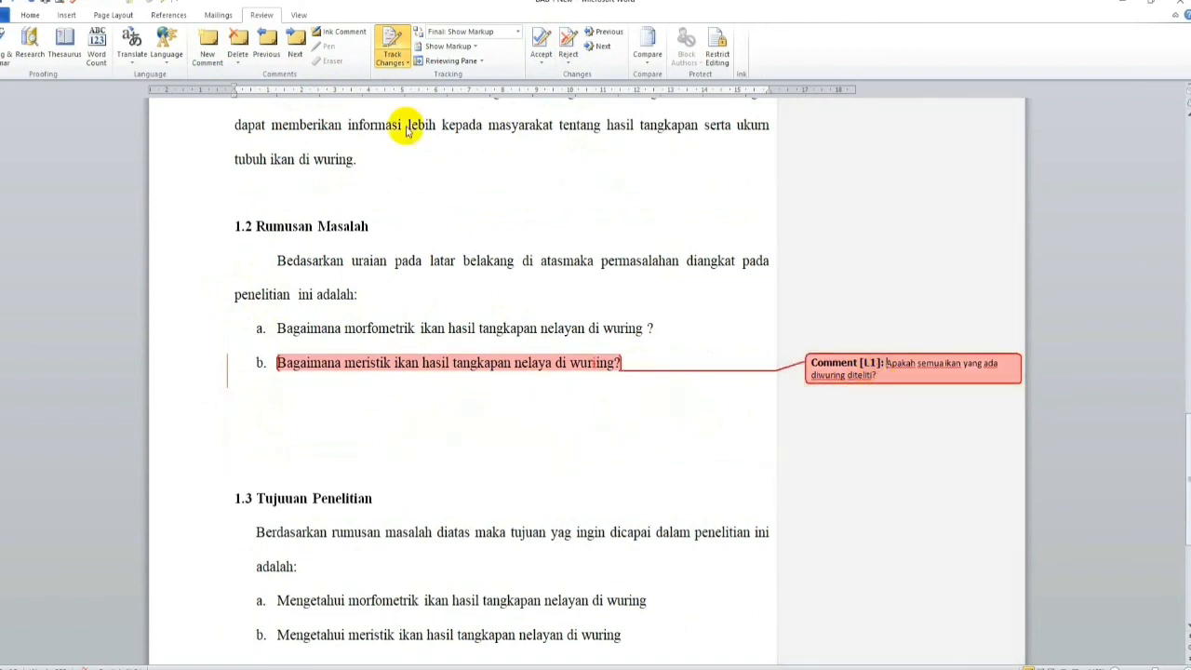
click(541, 39)
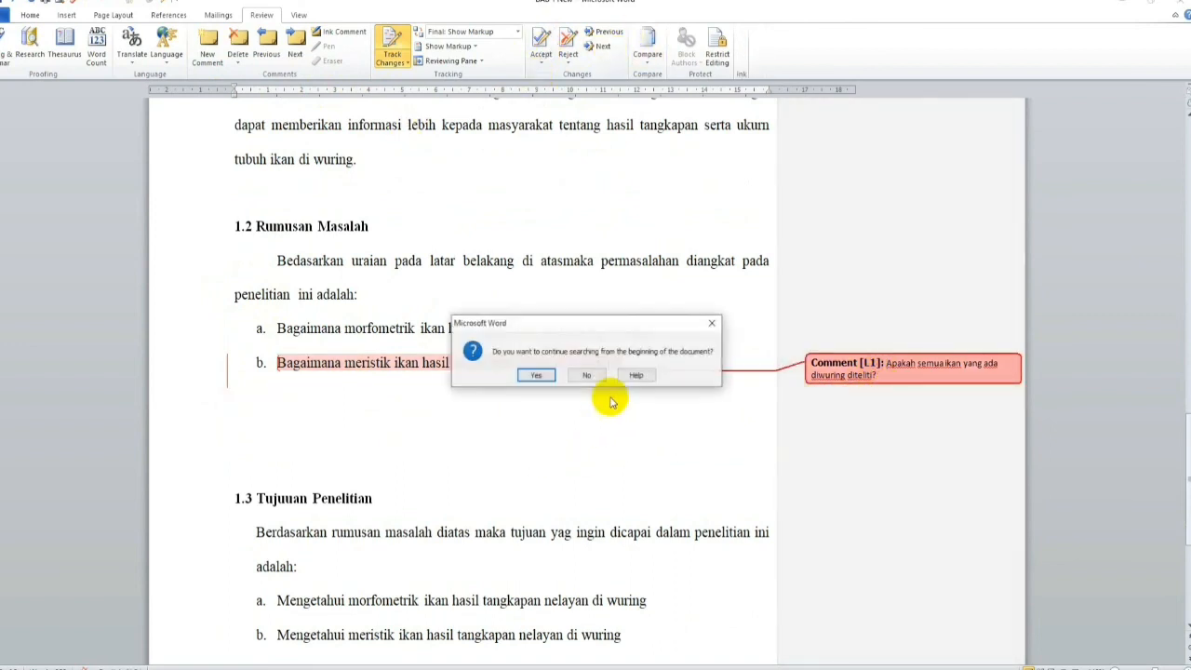
click(546, 377)
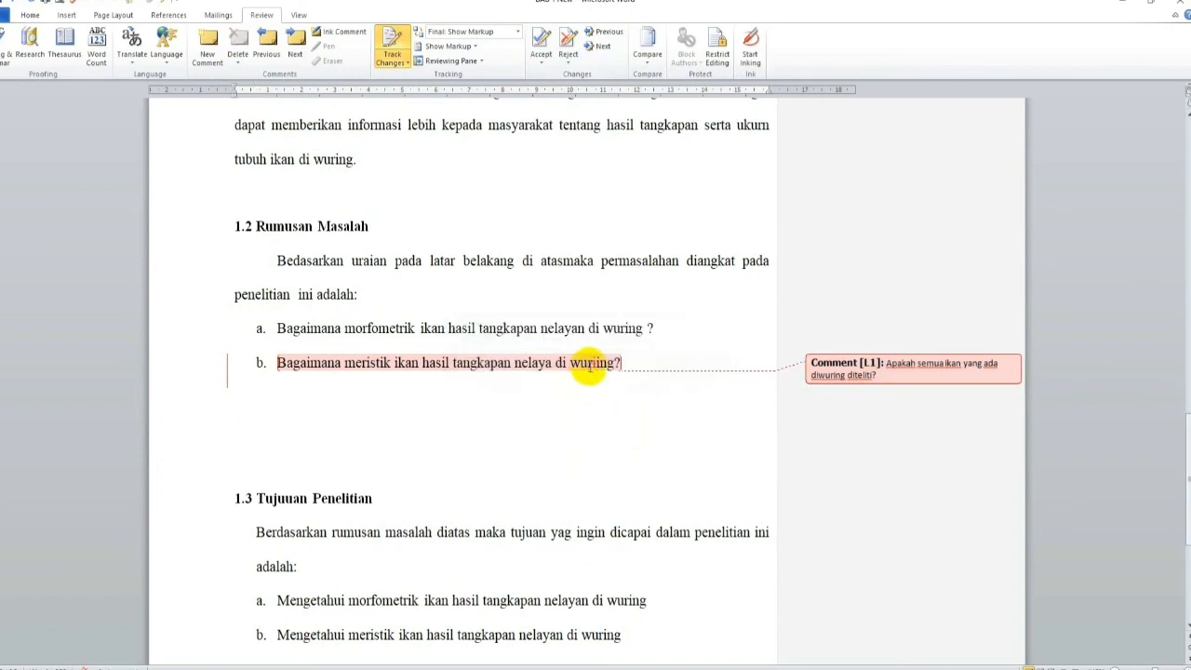
Step: Accept the tracked deletion of the extra "i" in "wuring" in item b under 1.2, and delete that item's comment
click(591, 364)
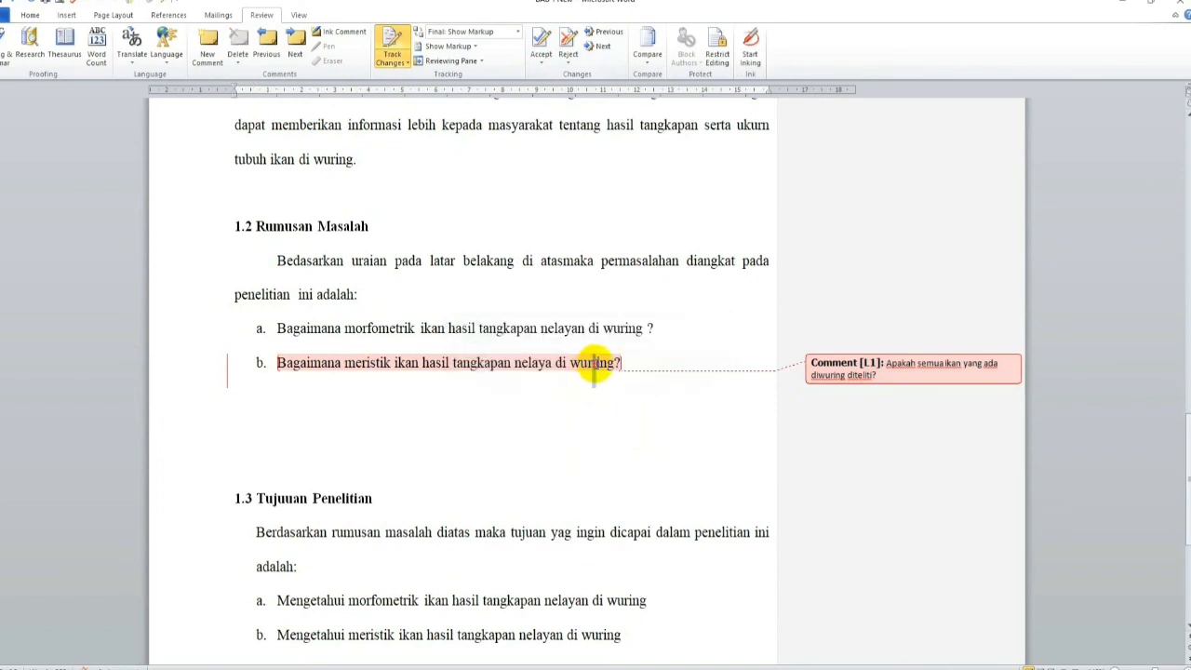
click(541, 43)
click(901, 374)
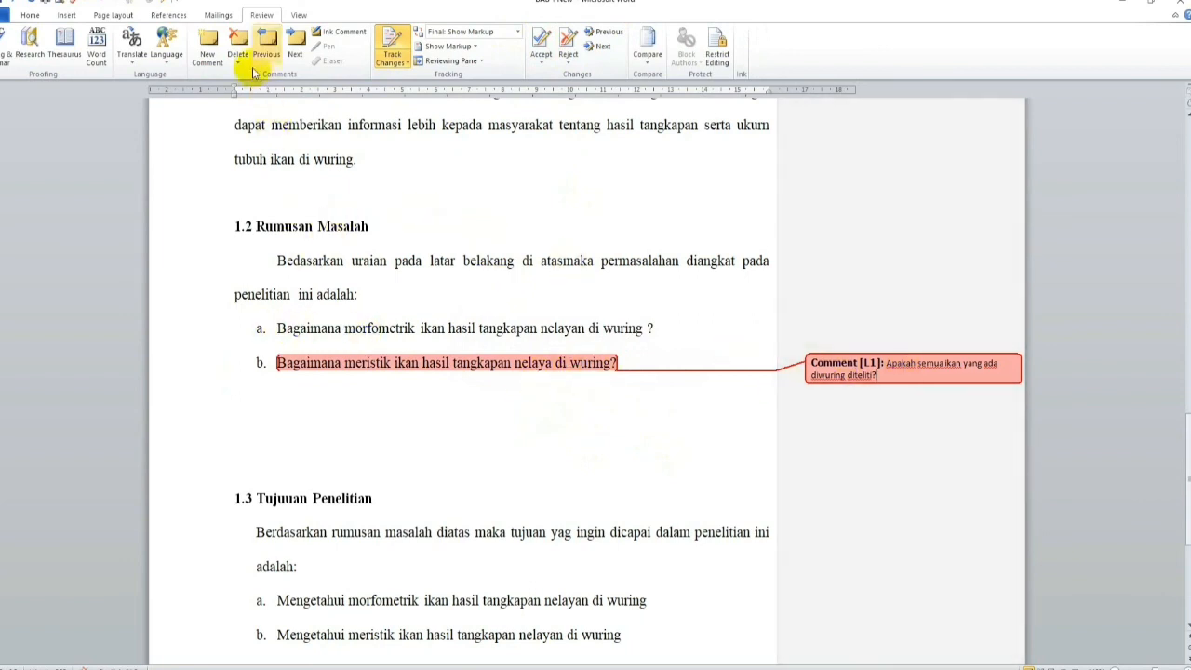
click(238, 42)
click(558, 468)
scroll(565, 447, down, 2)
scroll(574, 451, up, 3)
scroll(574, 450, up, 15)
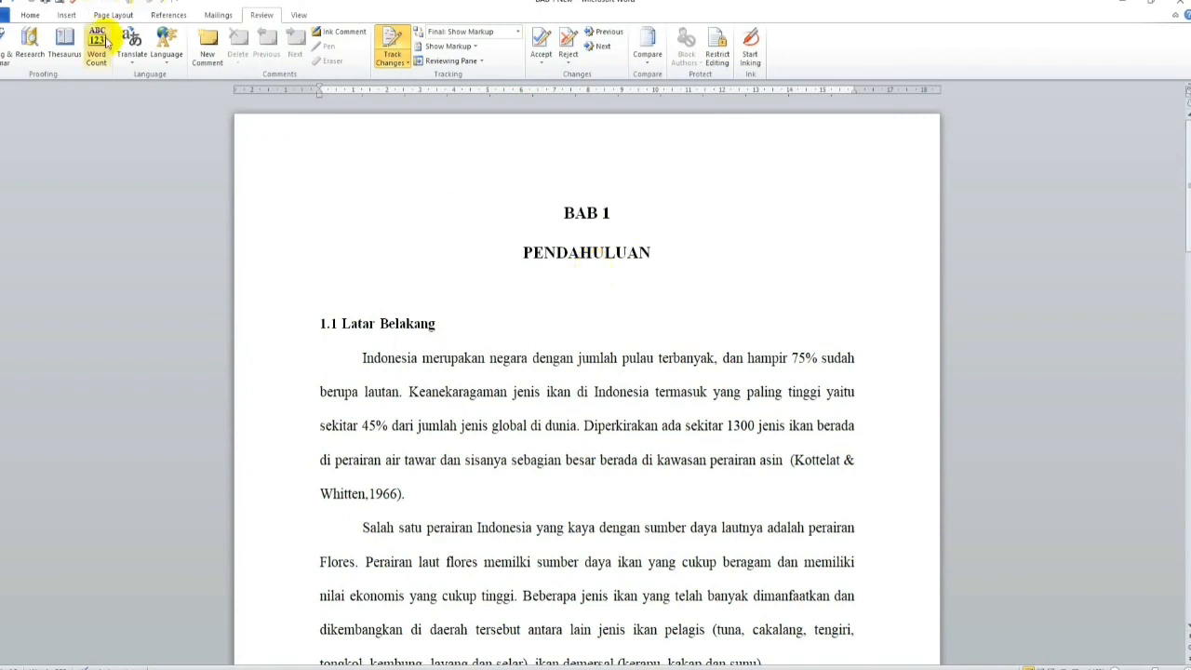
click(30, 16)
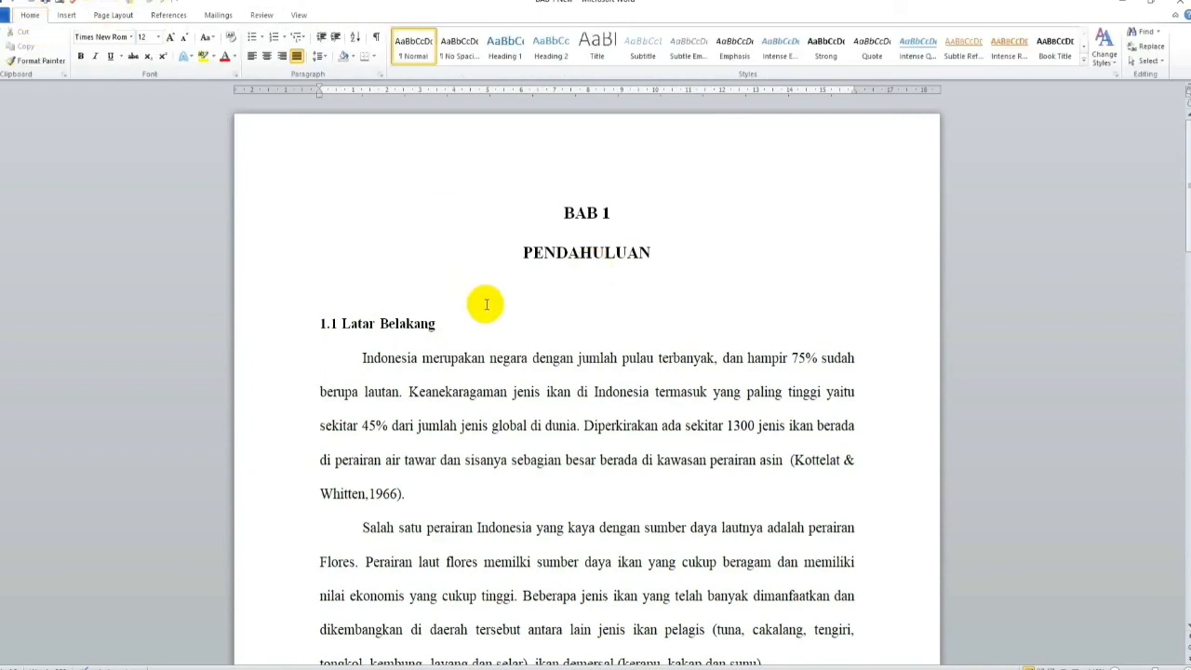
click(260, 17)
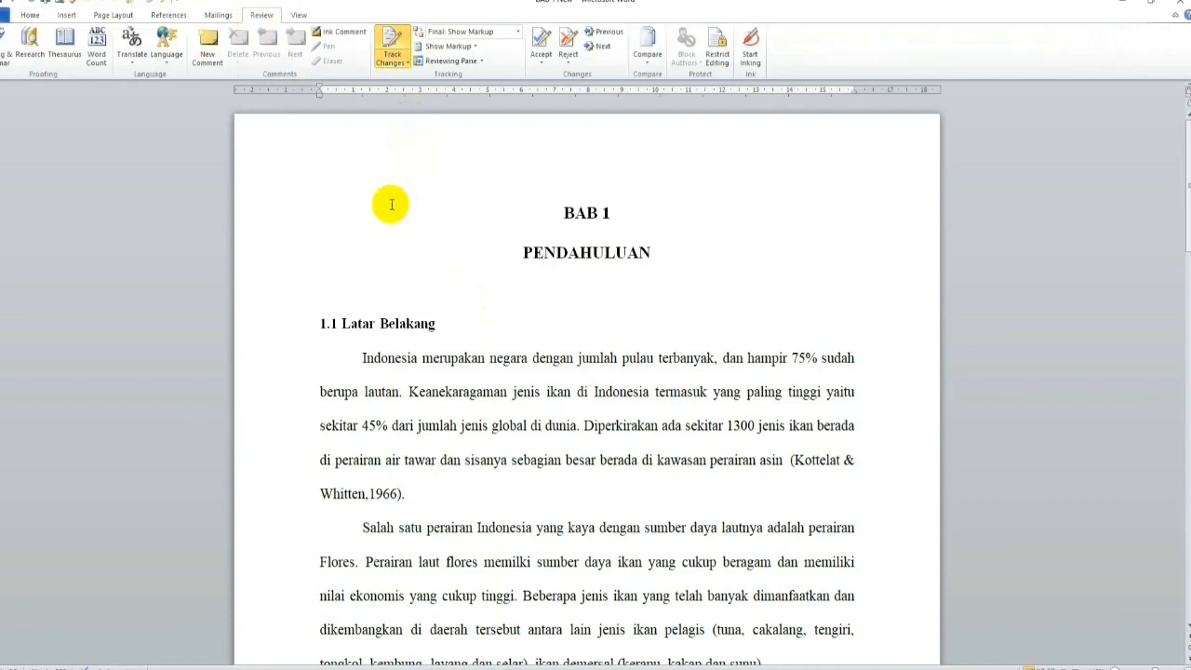
click(31, 15)
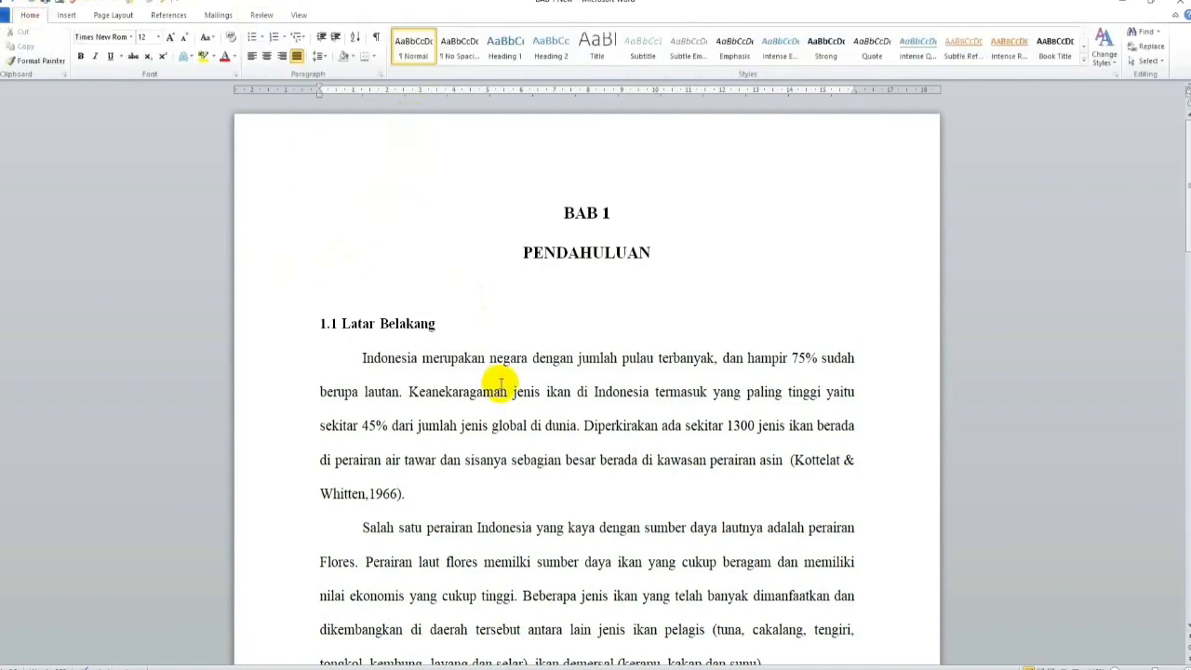